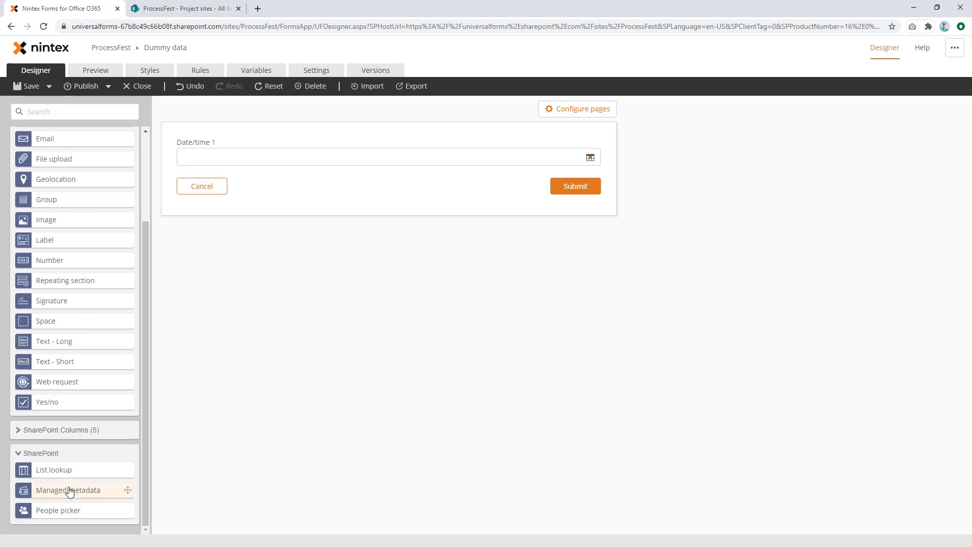
- Place a List lookup control above Date/time 1 and title it Project sites
{"action": "left_click_drag", "start_coordinate": [68, 471], "coordinate": [371, 153]}
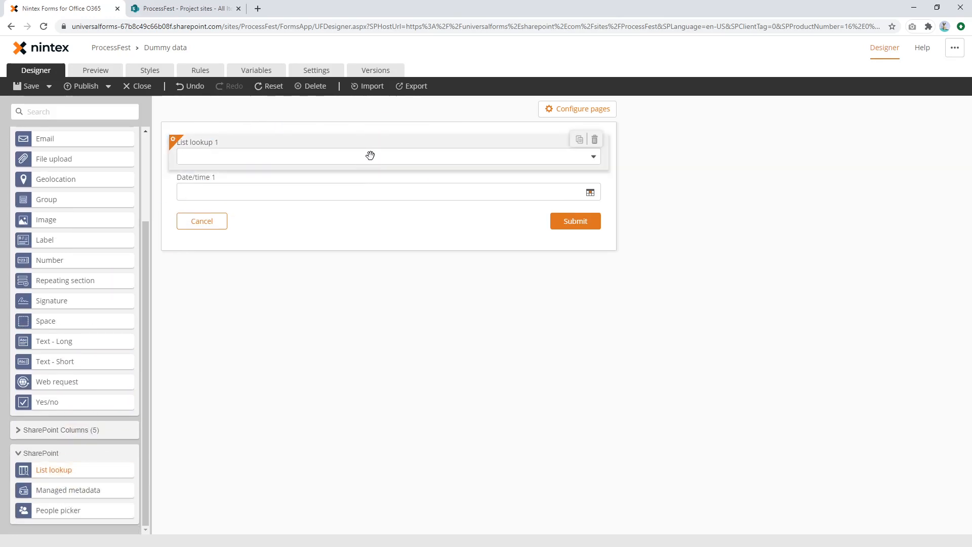
{"action": "left_click", "coordinate": [372, 153]}
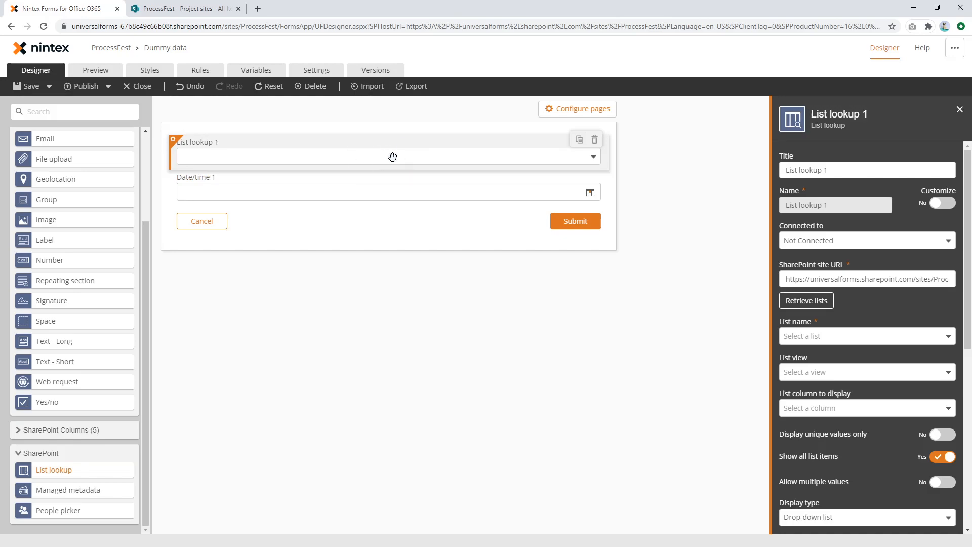
{"action": "left_click", "coordinate": [194, 6]}
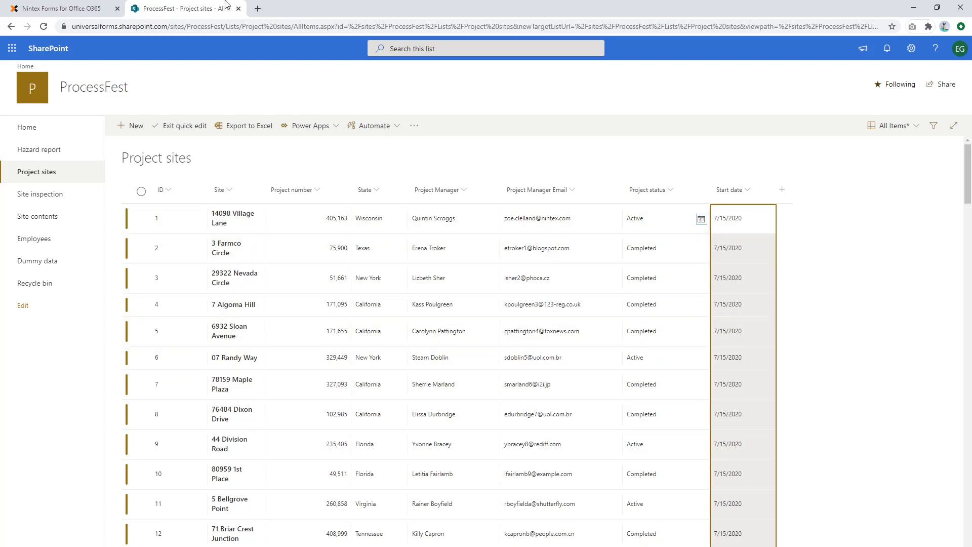
{"action": "left_click", "coordinate": [81, 8]}
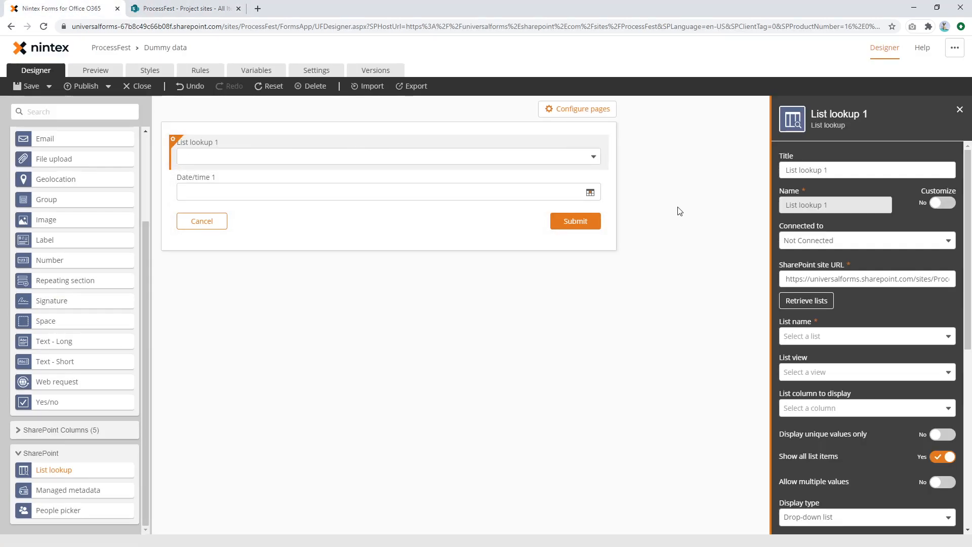
{"action": "left_click_drag", "start_coordinate": [876, 170], "coordinate": [717, 170]}
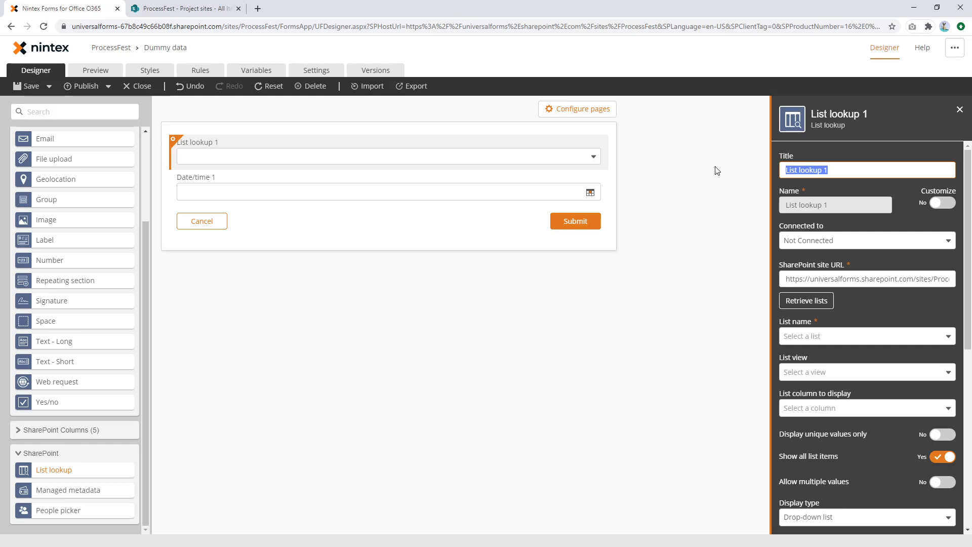
{"action": "type", "text": "Project sites"}
- Source the lookup from the Project sites list, All Items view, displaying the Site column
{"action": "left_click", "coordinate": [824, 336]}
{"action": "scroll", "coordinate": [827, 411], "scroll_direction": "down", "scroll_amount": 5}
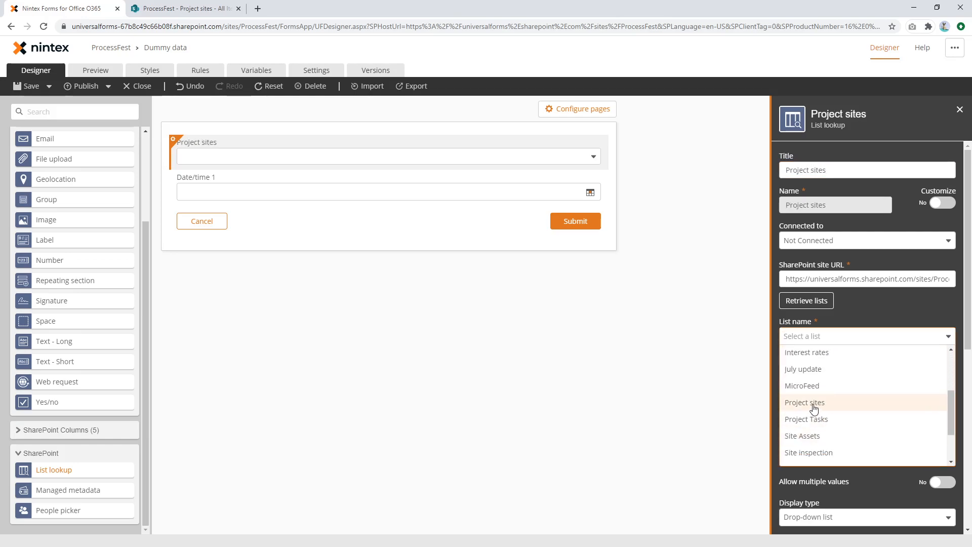
{"action": "left_click", "coordinate": [814, 408]}
{"action": "left_click", "coordinate": [835, 376]}
{"action": "left_click", "coordinate": [809, 405]}
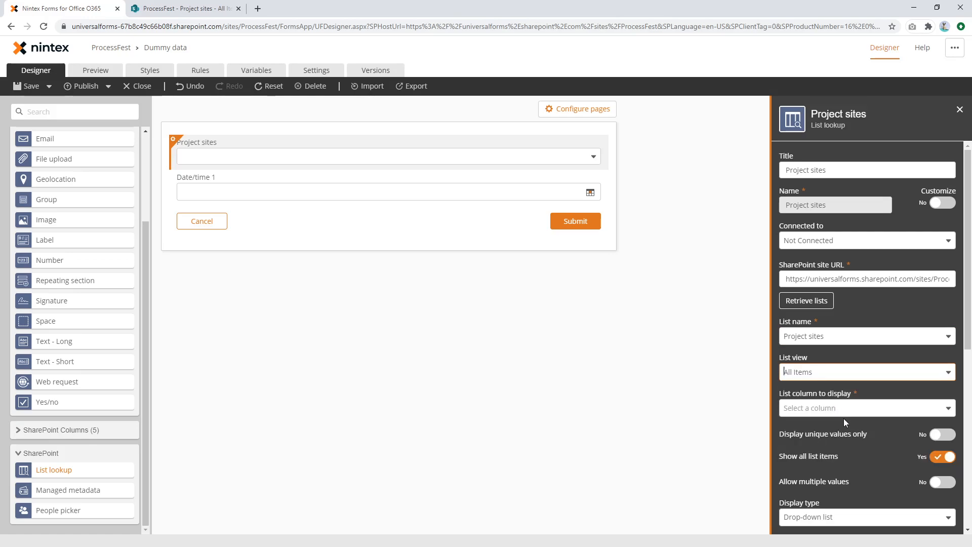
{"action": "left_click", "coordinate": [842, 410]}
{"action": "scroll", "coordinate": [823, 479], "scroll_direction": "down", "scroll_amount": 5}
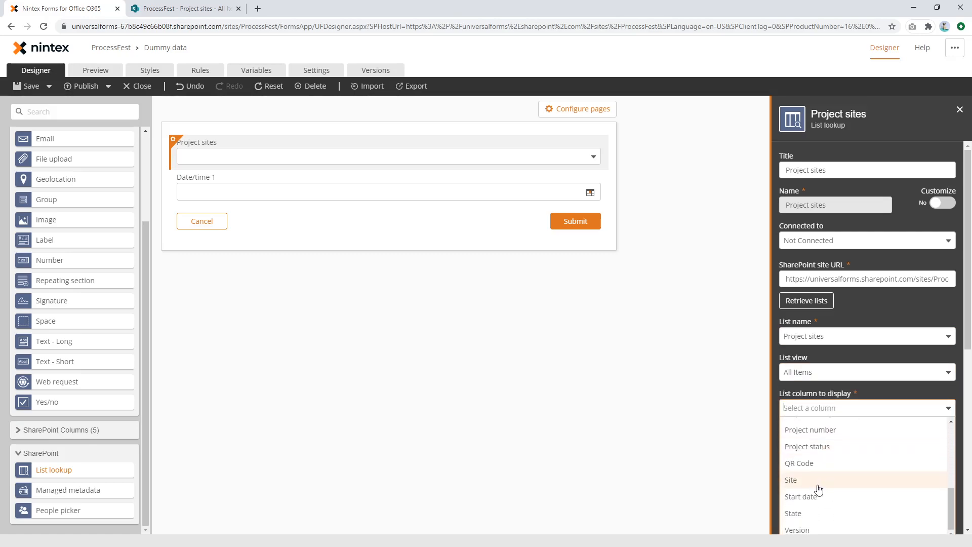
{"action": "scroll", "coordinate": [819, 501], "scroll_direction": "down", "scroll_amount": 2}
{"action": "left_click", "coordinate": [801, 429]}
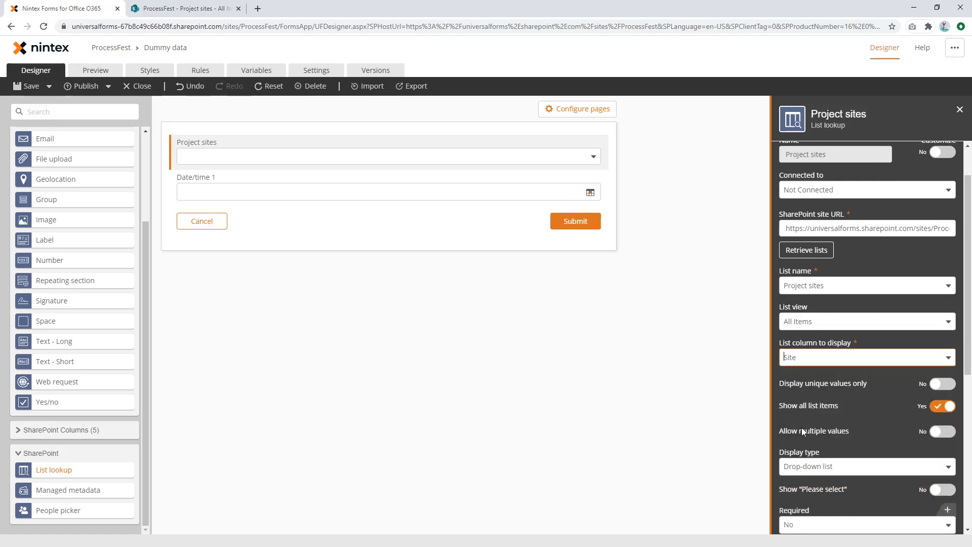
- Recheck the Project sites list, then drop a Label control below Date/time 1
{"action": "left_click", "coordinate": [172, 8]}
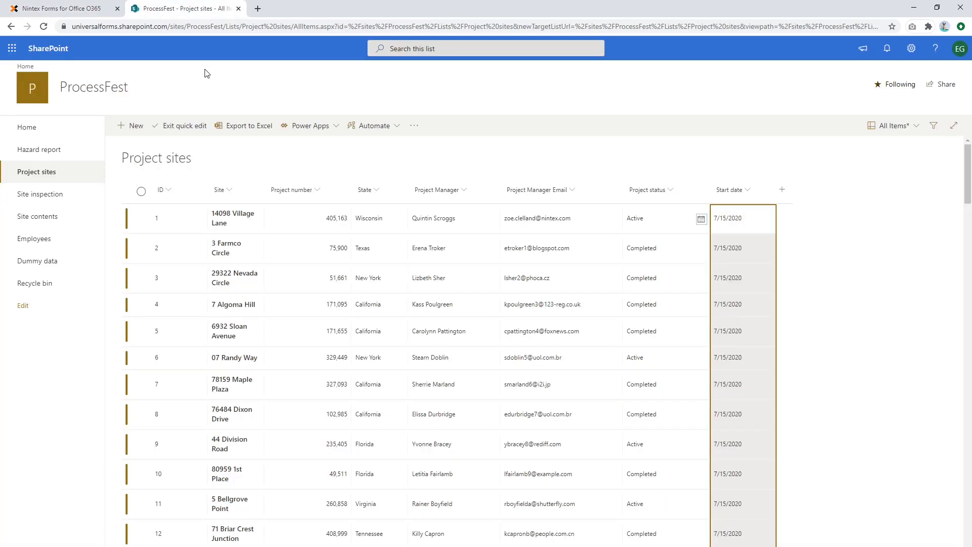
{"action": "left_click", "coordinate": [99, 5]}
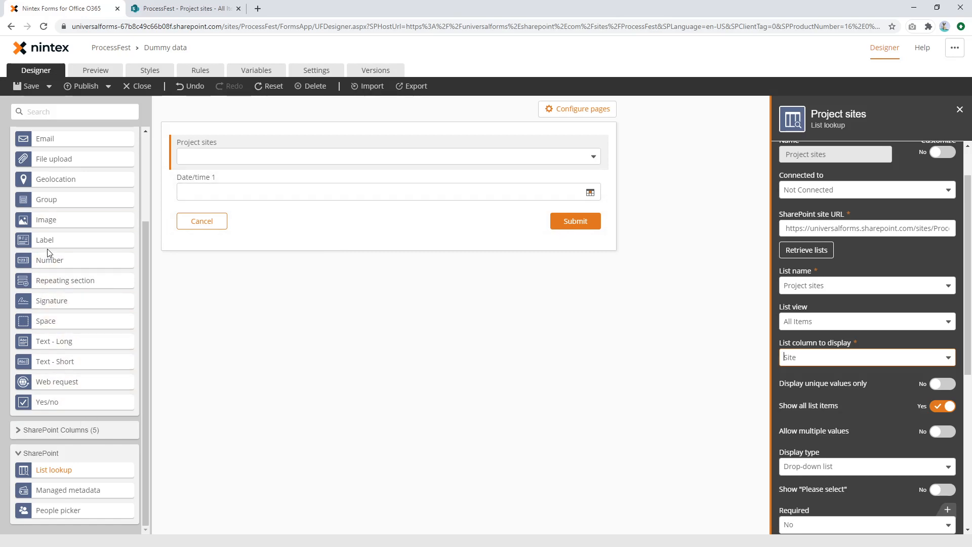
{"action": "left_click_drag", "start_coordinate": [48, 241], "coordinate": [247, 218]}
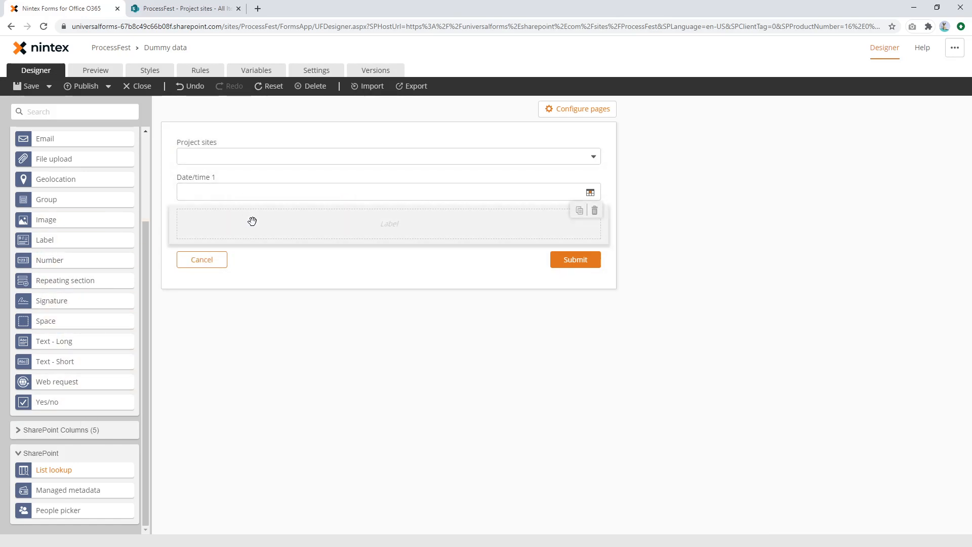
- Insert the Project sites form control value into Label 1's text and preview the form
{"action": "left_click", "coordinate": [254, 219]}
{"action": "left_click", "coordinate": [834, 269]}
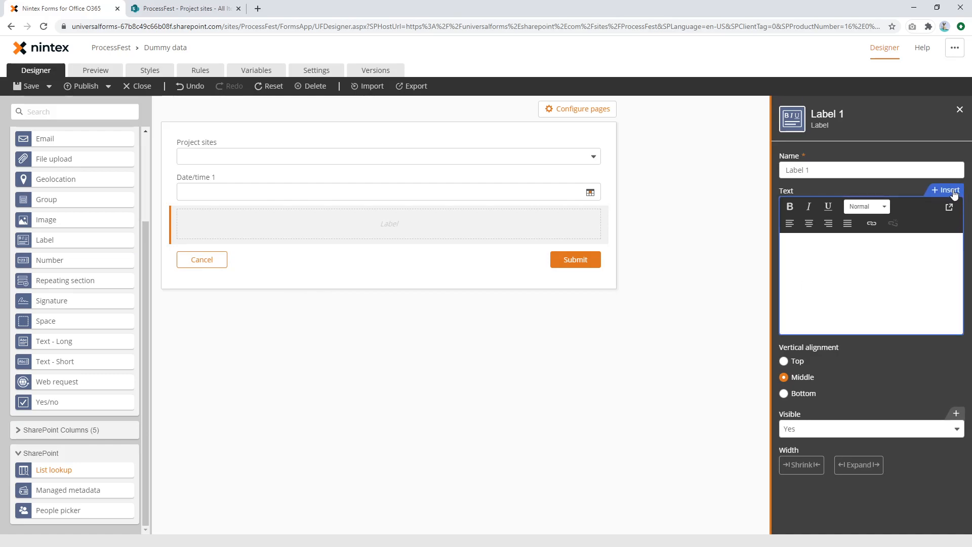
{"action": "left_click", "coordinate": [947, 191]}
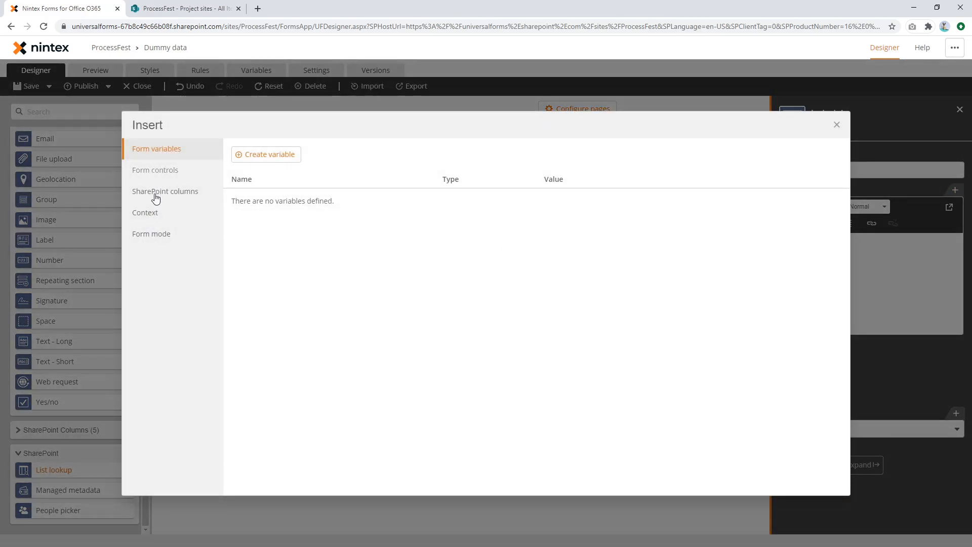
{"action": "left_click", "coordinate": [156, 172]}
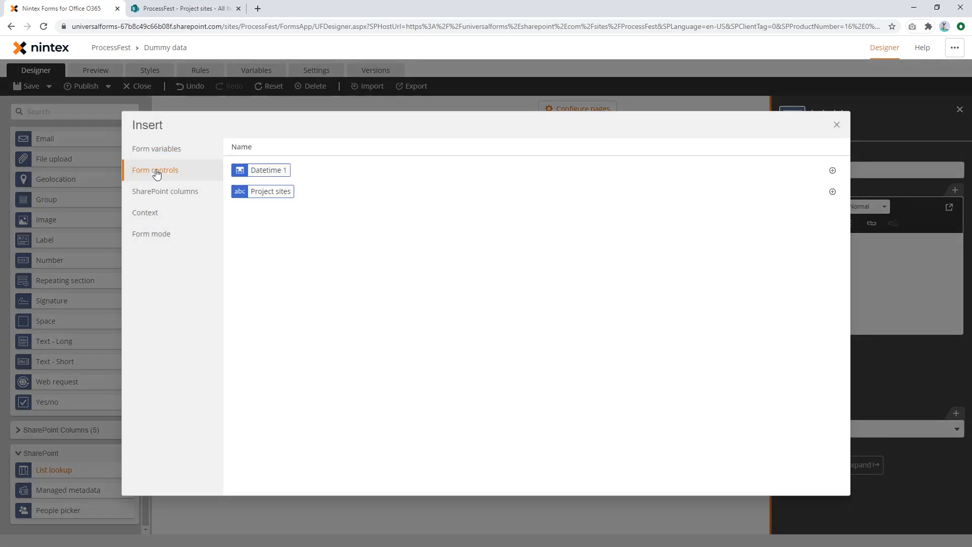
{"action": "left_click", "coordinate": [276, 195]}
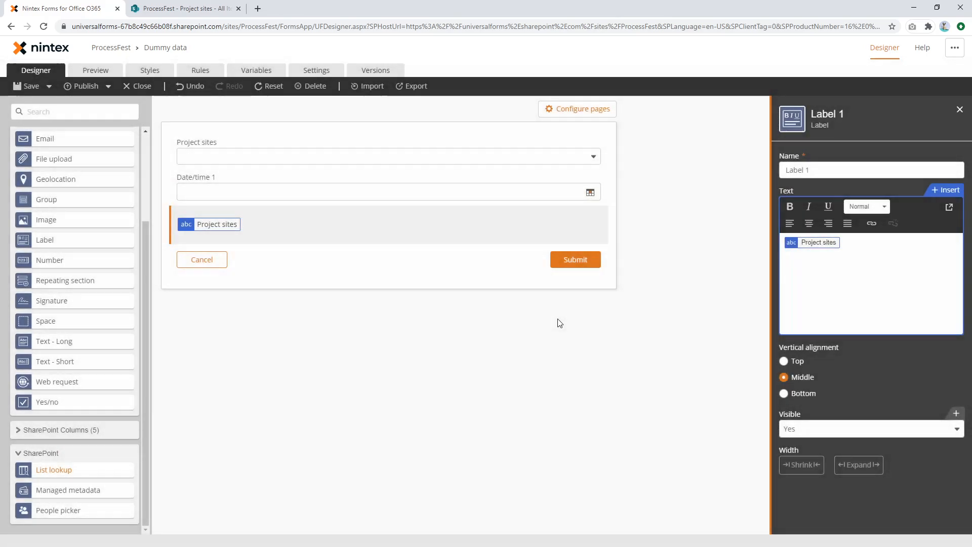
{"action": "left_click", "coordinate": [101, 72]}
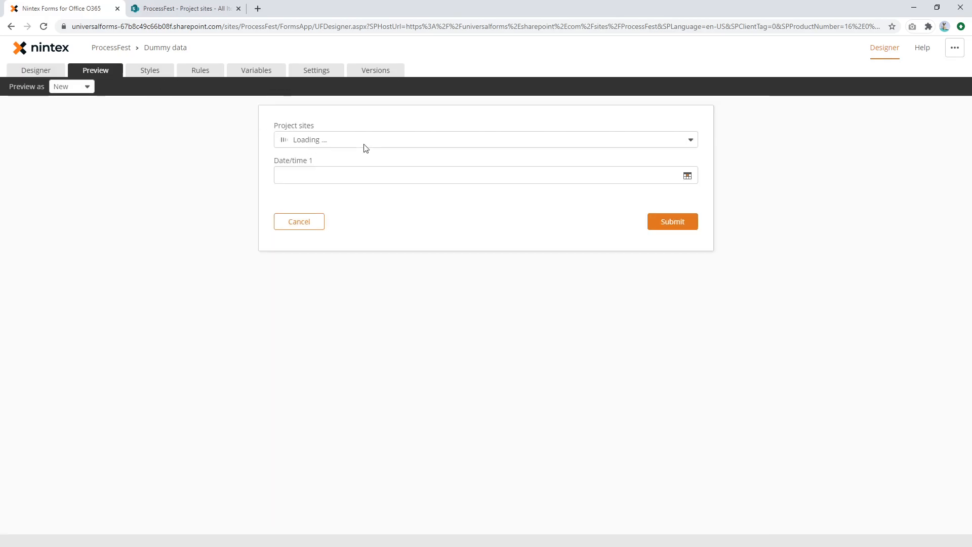
- Select 3 Farmco Circle in the preview and examine the label's '2;#3 Farmco Circle' output
{"action": "left_click", "coordinate": [408, 144]}
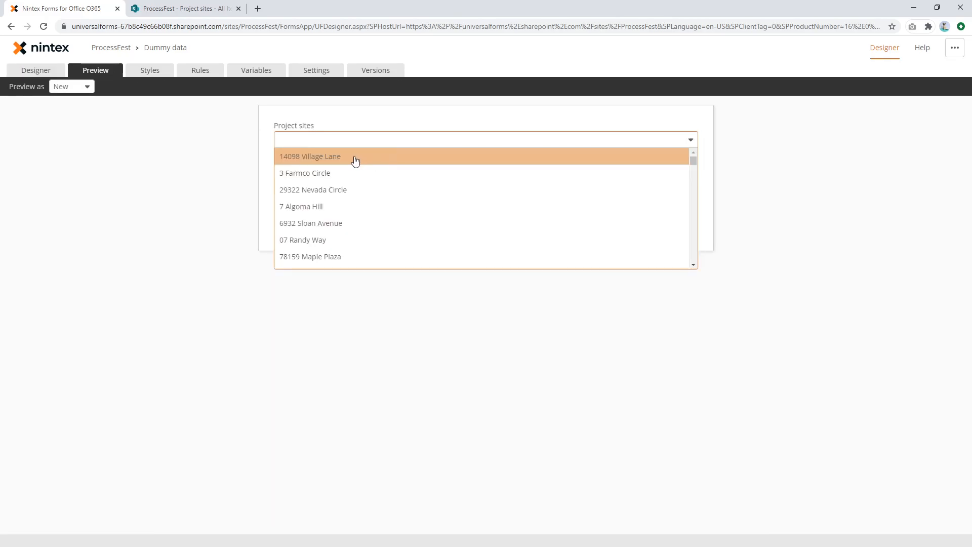
{"action": "left_click", "coordinate": [336, 173]}
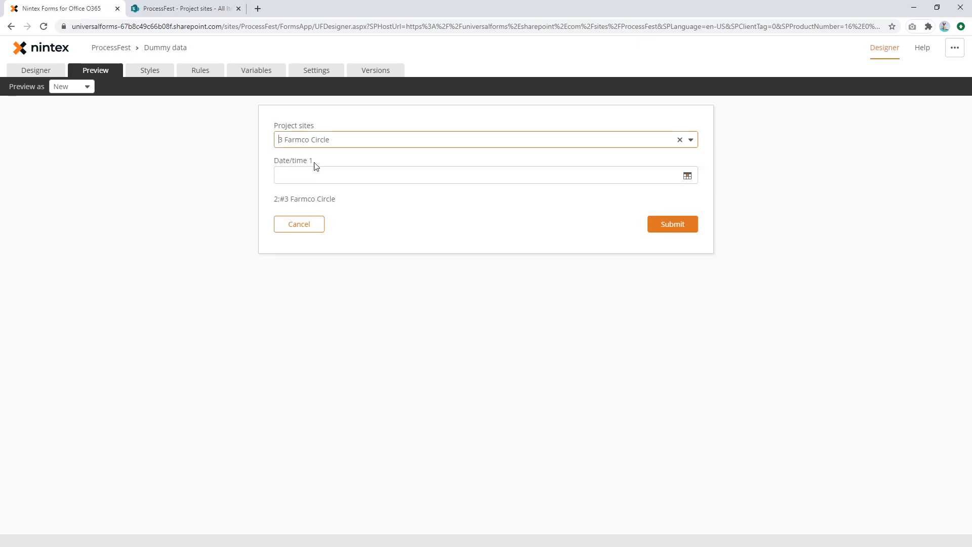
{"action": "left_click", "coordinate": [275, 203]}
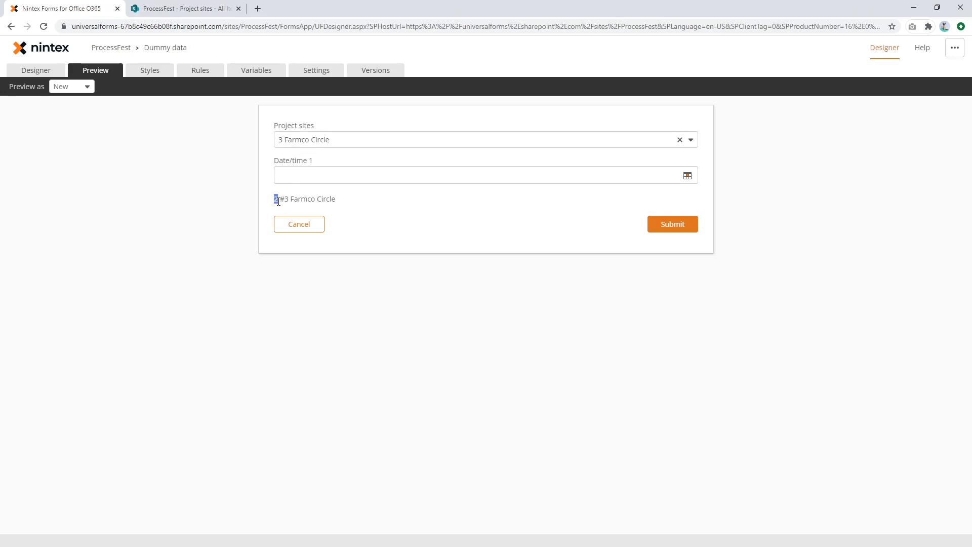
{"action": "double_click", "coordinate": [282, 199]}
{"action": "left_click_drag", "start_coordinate": [285, 198], "coordinate": [339, 204]}
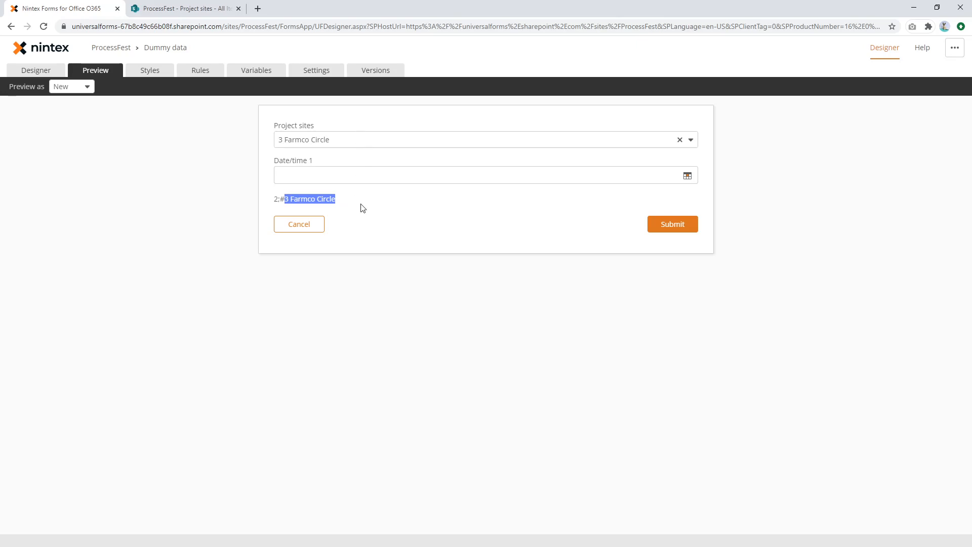
{"action": "left_click", "coordinate": [340, 200]}
{"action": "left_click_drag", "start_coordinate": [275, 196], "coordinate": [356, 213]}
{"action": "left_click", "coordinate": [32, 71]}
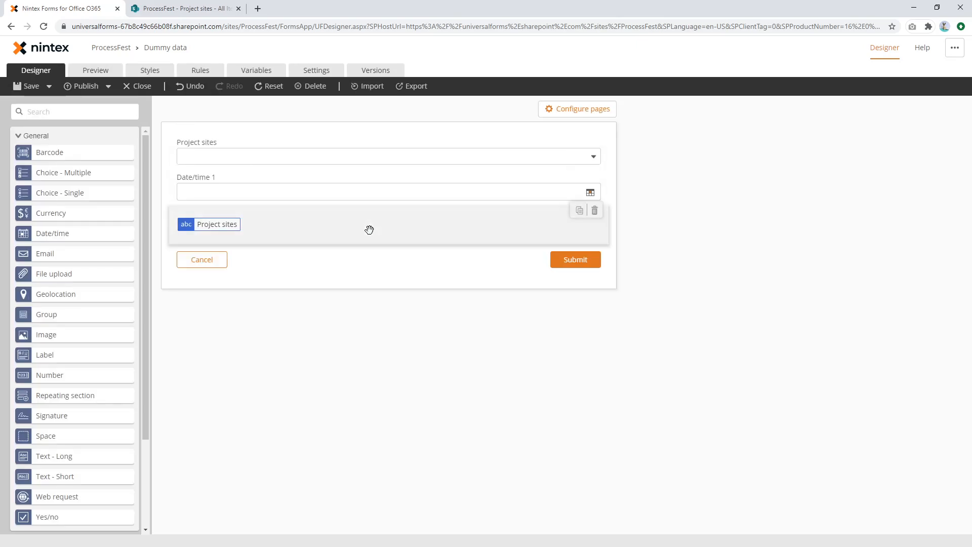
{"action": "left_click", "coordinate": [403, 233]}
{"action": "left_click", "coordinate": [852, 292]}
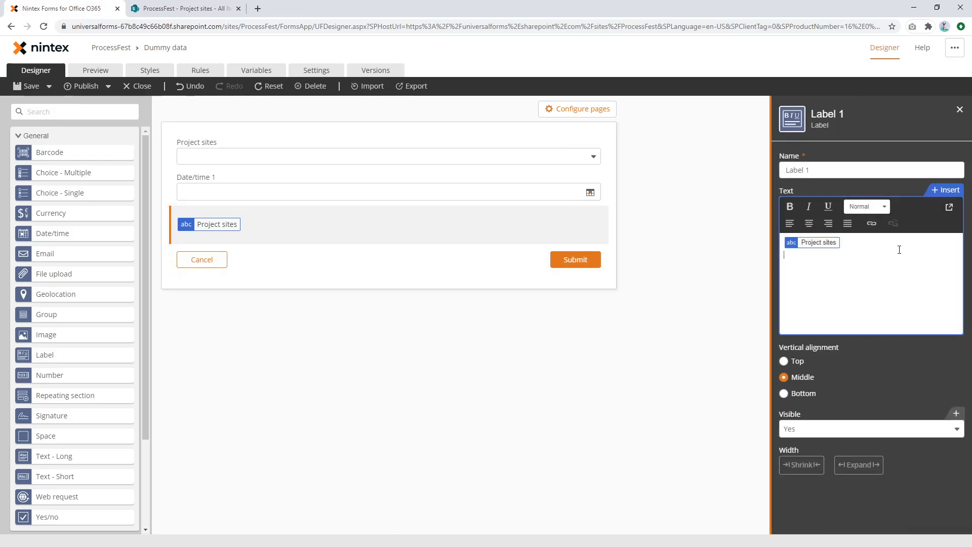
{"action": "left_click", "coordinate": [946, 190]}
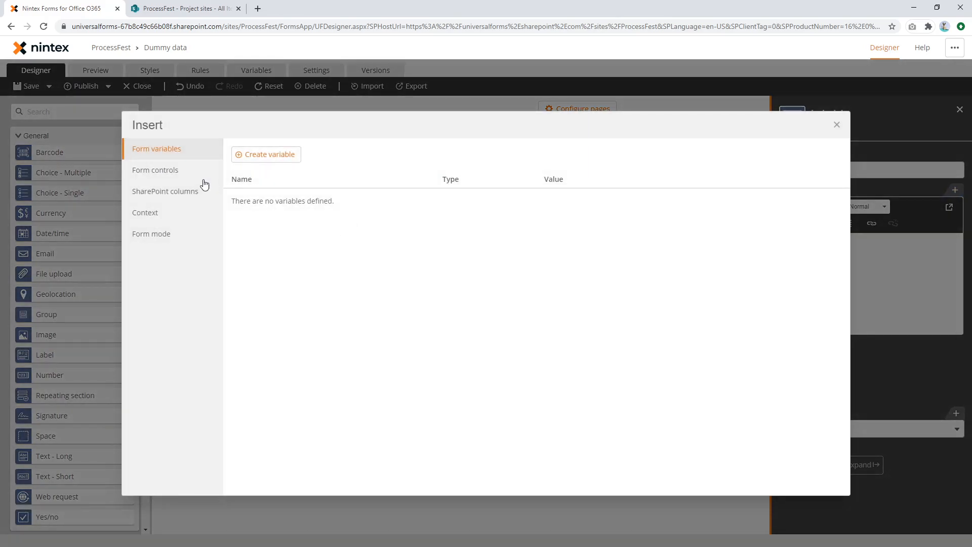
{"action": "left_click", "coordinate": [162, 172]}
{"action": "left_click", "coordinate": [158, 150]}
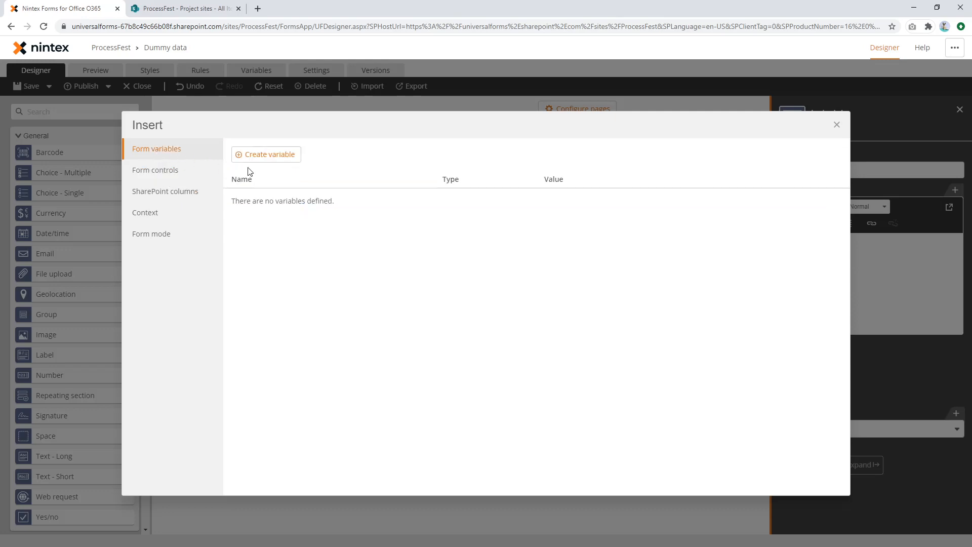
{"action": "left_click", "coordinate": [278, 155]}
{"action": "left_click", "coordinate": [293, 289]}
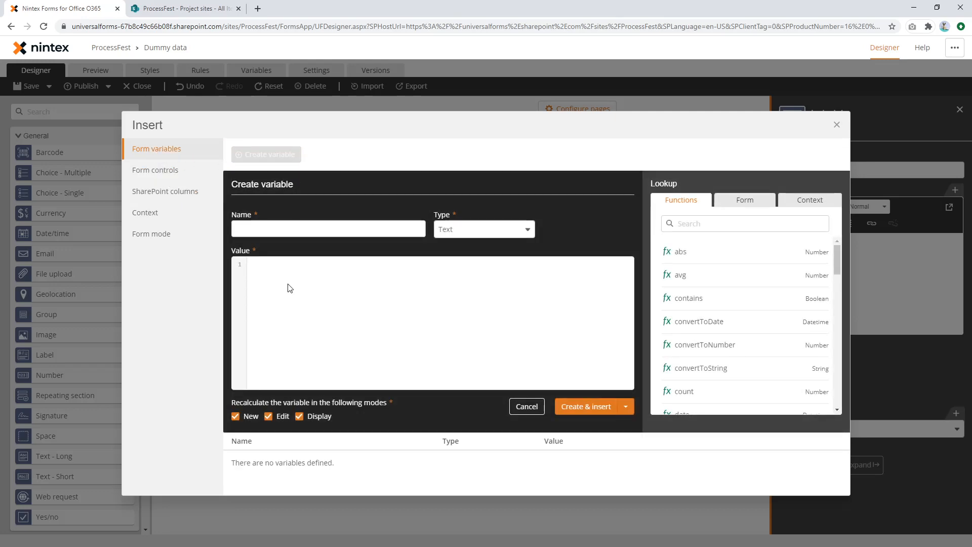
{"action": "left_click", "coordinate": [521, 408]}
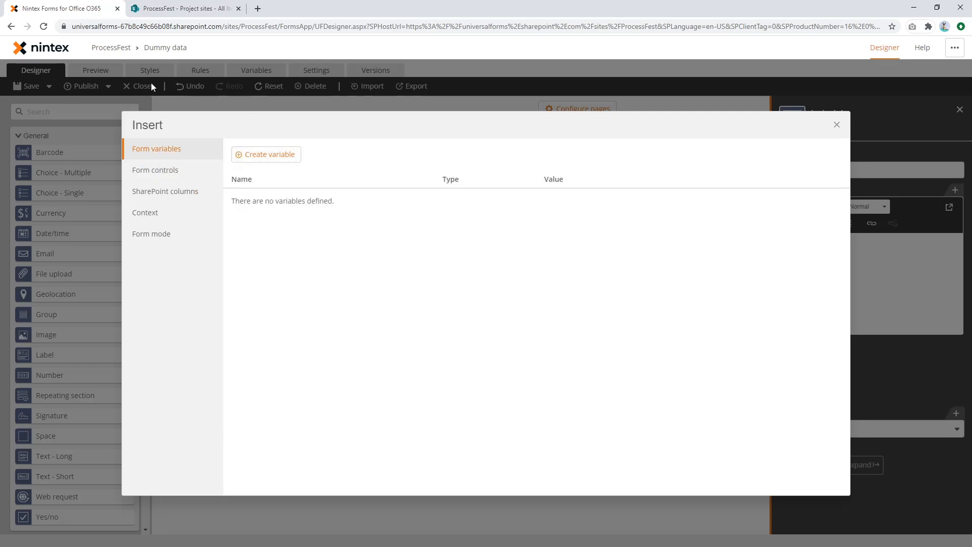
{"action": "left_click", "coordinate": [836, 125]}
{"action": "left_click", "coordinate": [95, 70]}
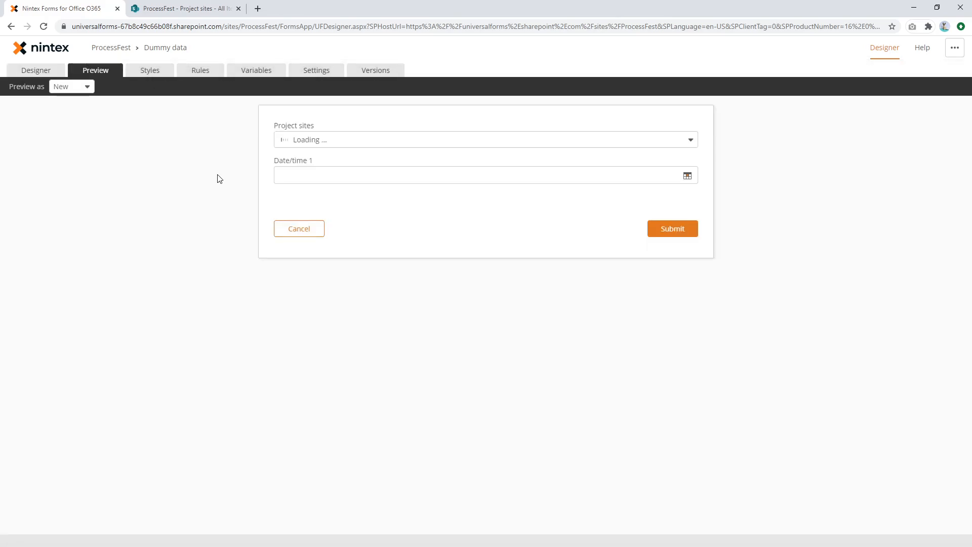
{"action": "left_click", "coordinate": [315, 142]}
{"action": "left_click", "coordinate": [312, 155]}
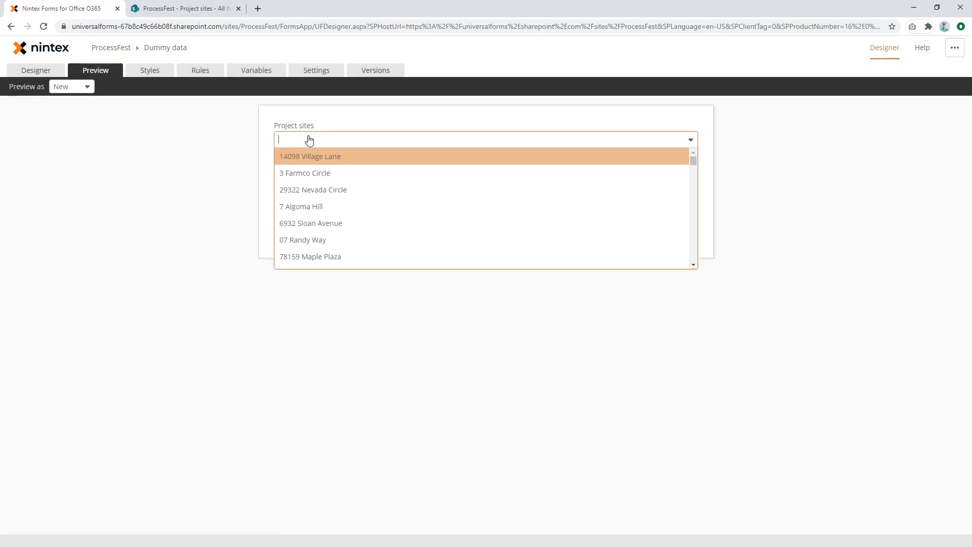
{"action": "left_click_drag", "start_coordinate": [275, 201], "coordinate": [278, 201]}
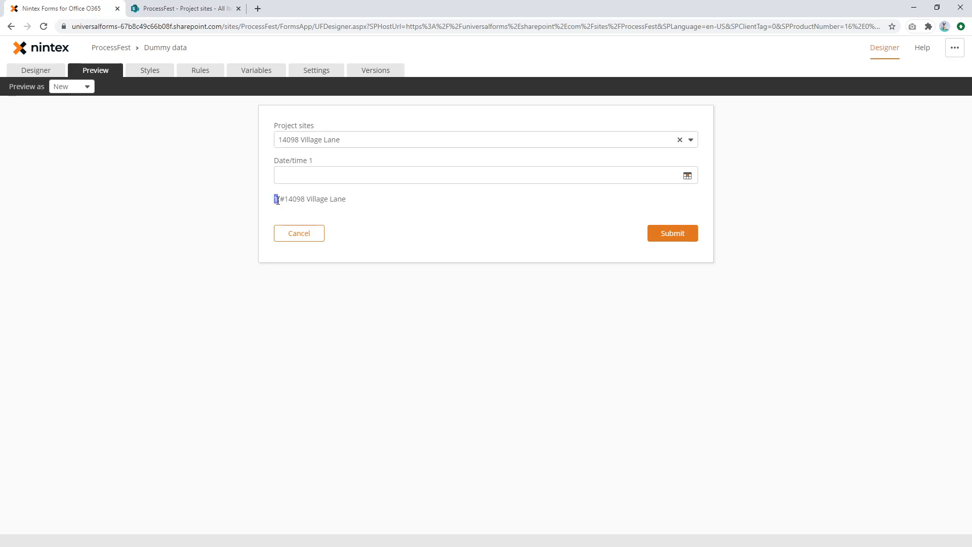
{"action": "left_click_drag", "start_coordinate": [348, 200], "coordinate": [281, 200]}
{"action": "left_click", "coordinate": [363, 206]}
{"action": "left_click", "coordinate": [32, 71]}
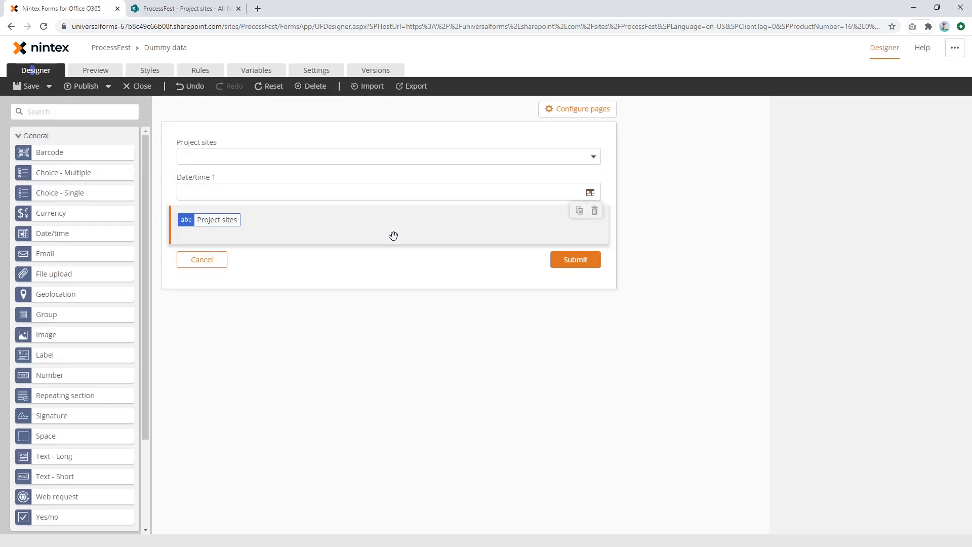
- Create variable ParseLookup True = parseLookup([Form].[Project sites],true) and insert it into the label
{"action": "left_click", "coordinate": [393, 236]}
{"action": "left_click", "coordinate": [955, 190]}
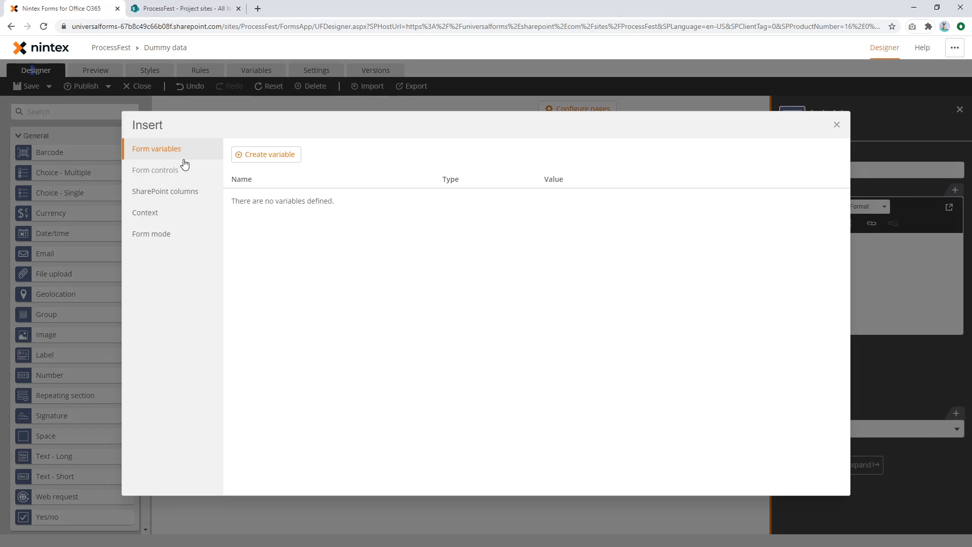
{"action": "left_click", "coordinate": [266, 154]}
{"action": "left_click", "coordinate": [296, 231]}
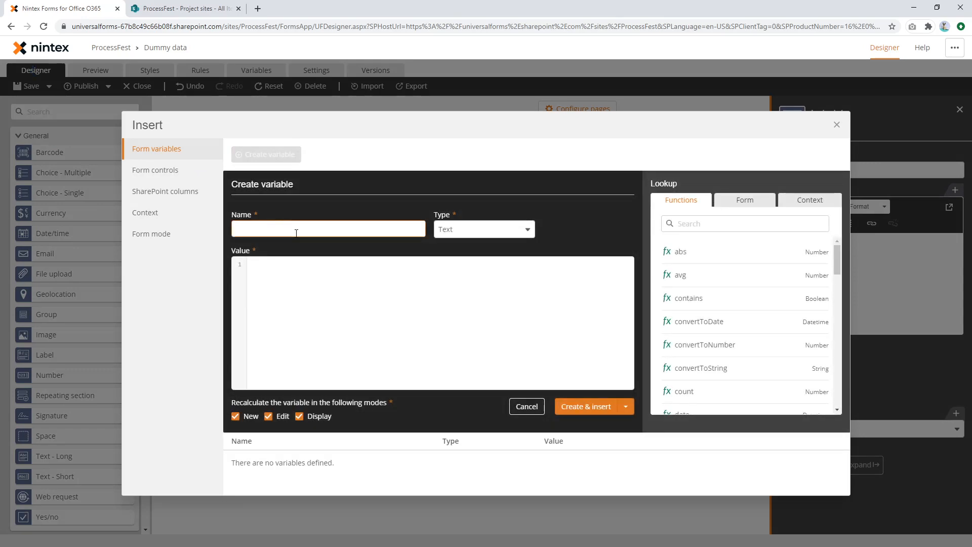
{"action": "type", "text": "ParseLookup True"}
{"action": "key", "text": "ctrl+a"}
{"action": "key", "text": "ctrl+c"}
{"action": "left_click", "coordinate": [397, 267]}
{"action": "type", "text": "par"}
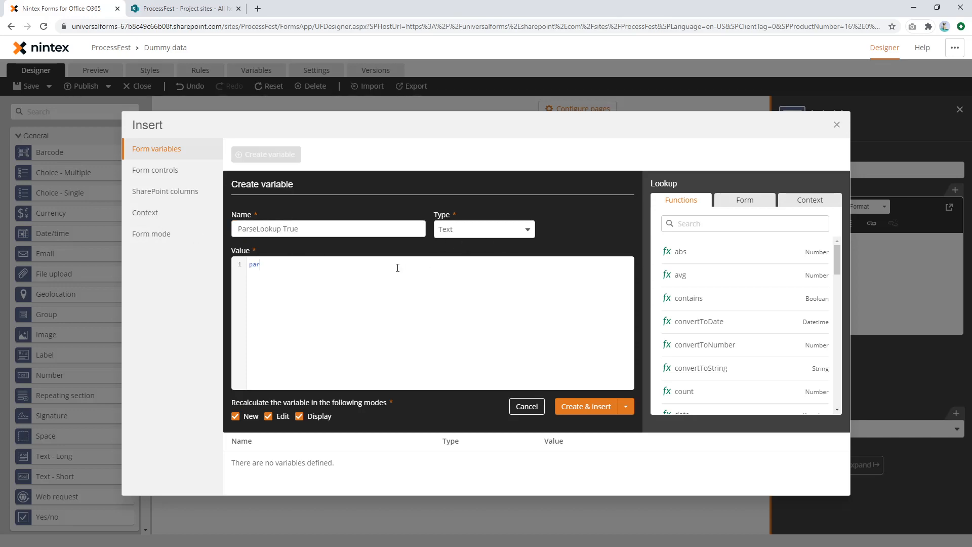
{"action": "type", "text": "s"}
{"action": "key", "text": "Return"}
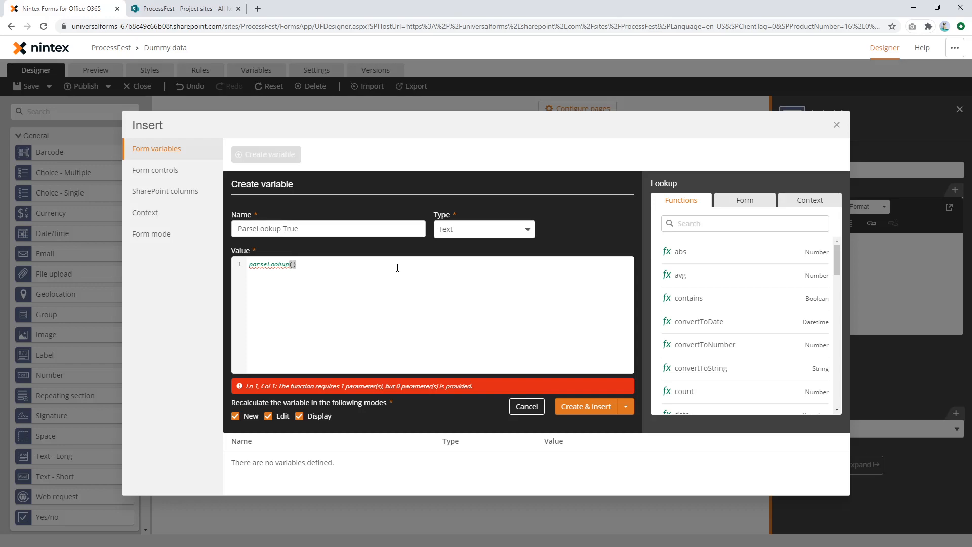
{"action": "type", "text": "proj"}
{"action": "key", "text": "Return"}
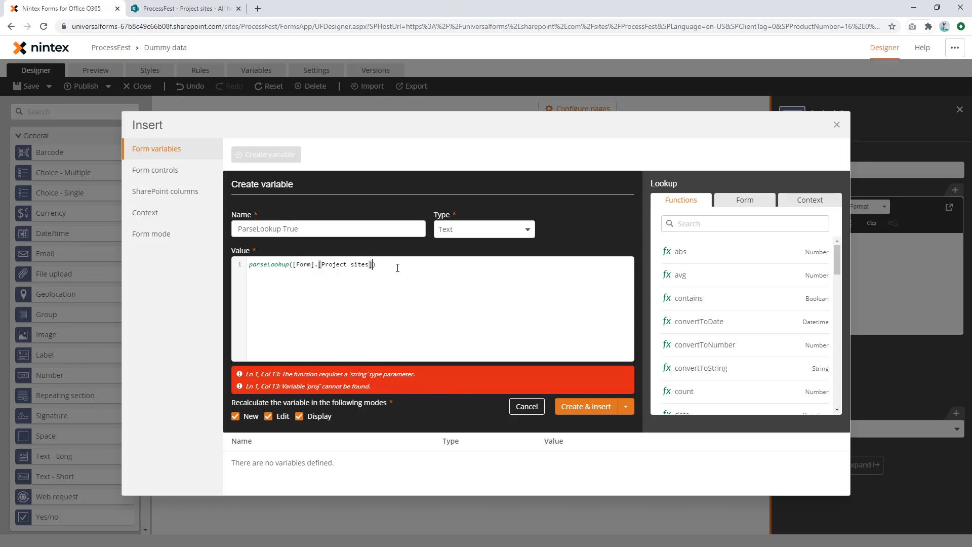
{"action": "type", "text": ",tue"}
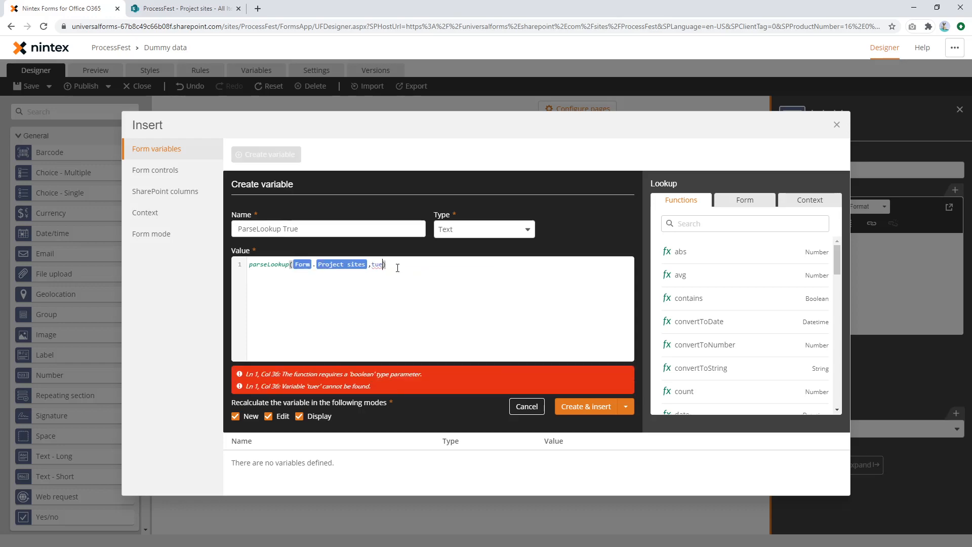
{"action": "type", "text": "e"}
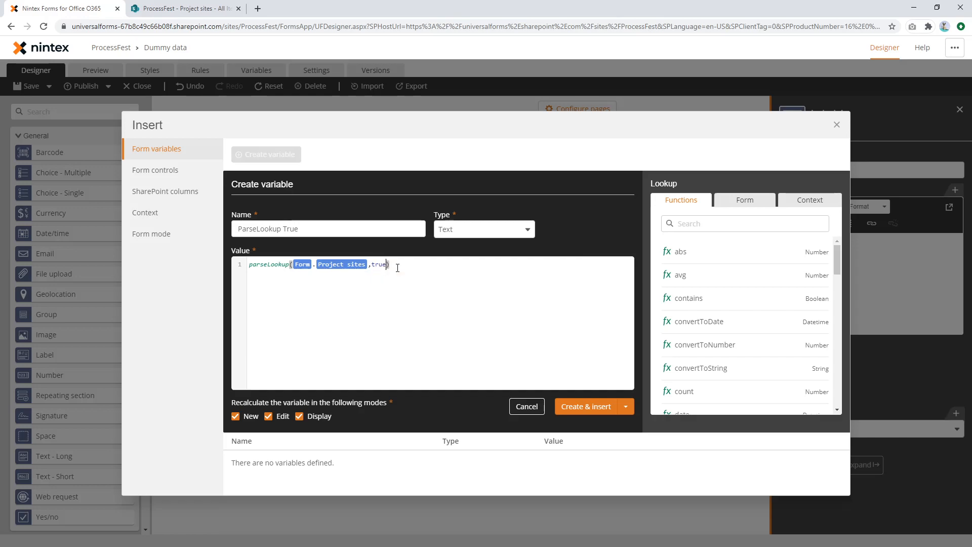
{"action": "left_click", "coordinate": [598, 406]}
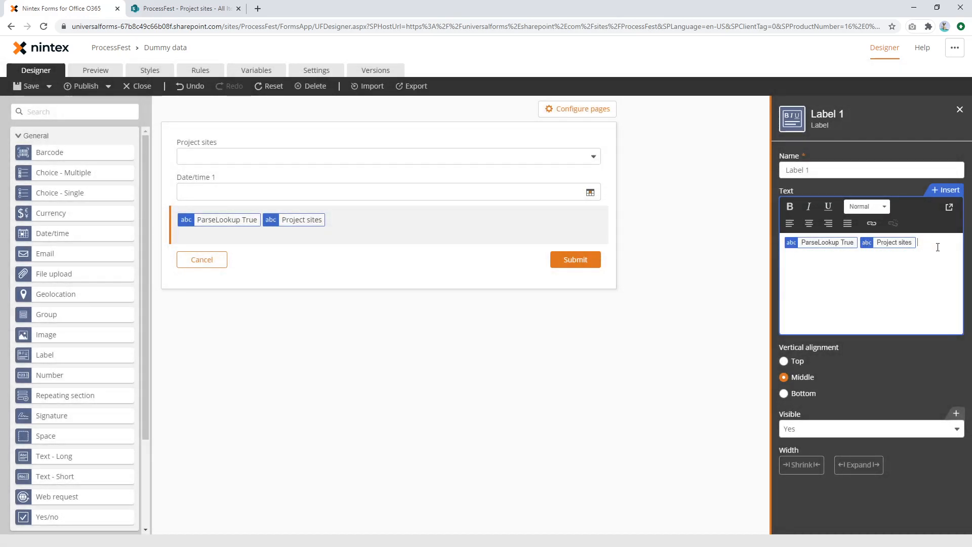
- Put Project sites on its own line and start a second variable named ParseLookup False
{"action": "key", "text": "Left"}
{"action": "key", "text": "Return"}
{"action": "key", "text": "Return"}
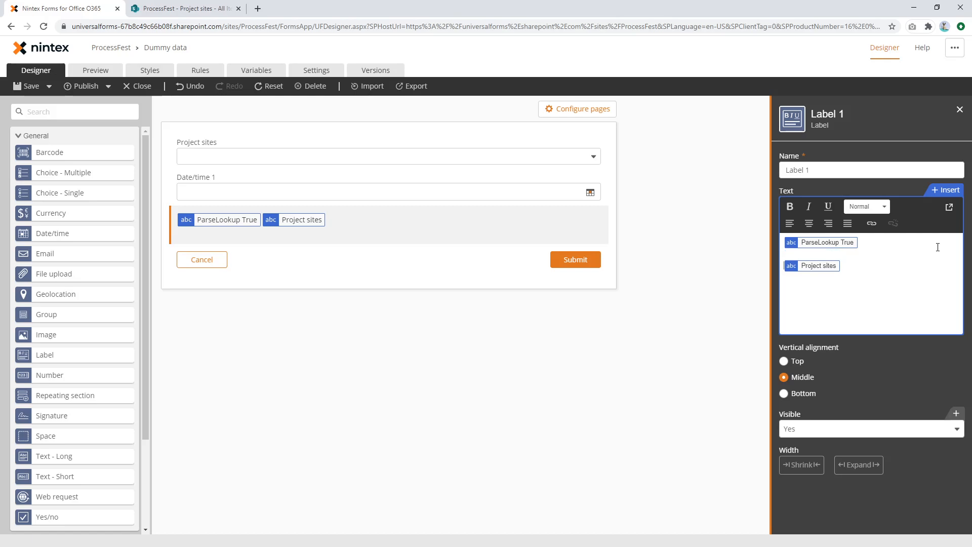
{"action": "left_click", "coordinate": [945, 191]}
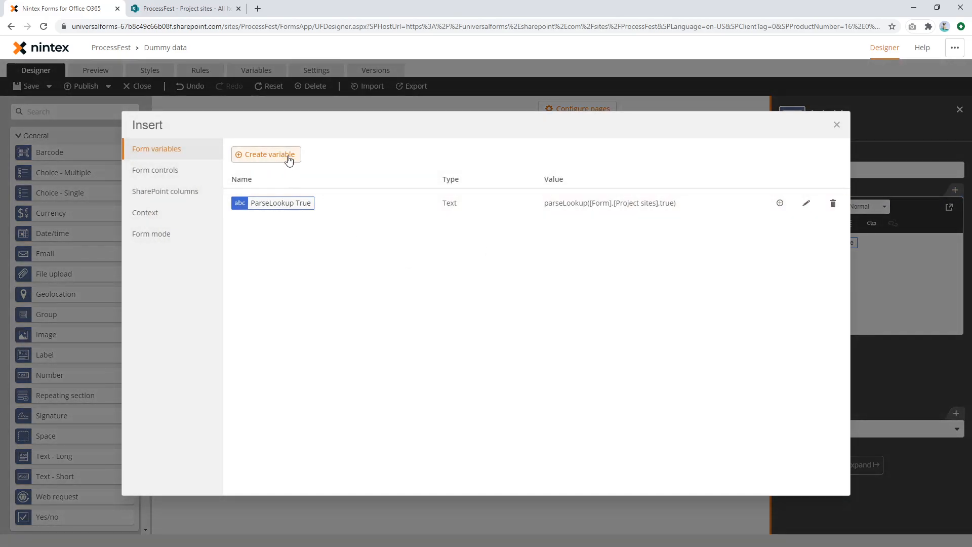
{"action": "left_click", "coordinate": [287, 157]}
{"action": "left_click", "coordinate": [295, 228]}
{"action": "key", "text": "ctrl+v"}
{"action": "double_click", "coordinate": [304, 229]}
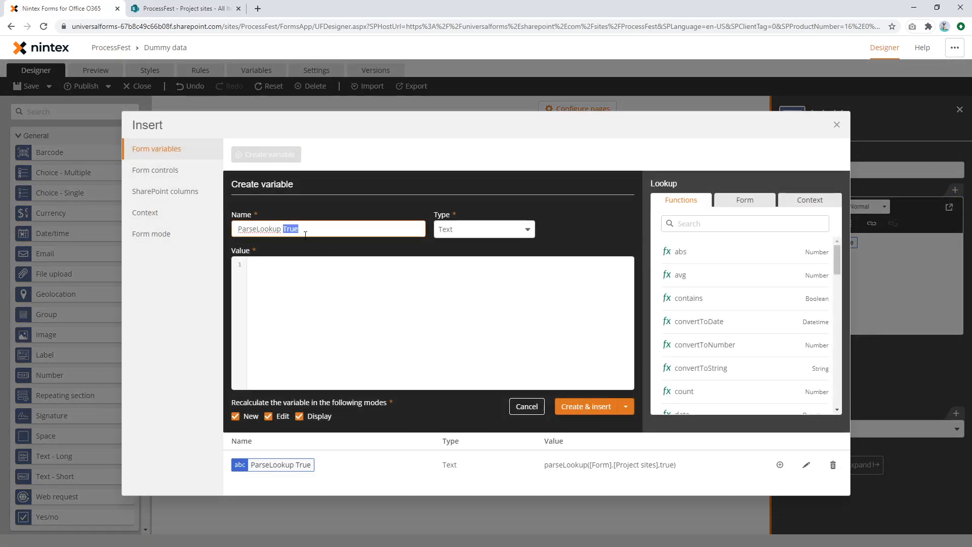
{"action": "type", "text": "Fals"}
- Give ParseLookup False the formula parseLookup([Form].[Project sites],false) and insert it into the label
{"action": "left_click", "coordinate": [355, 285]}
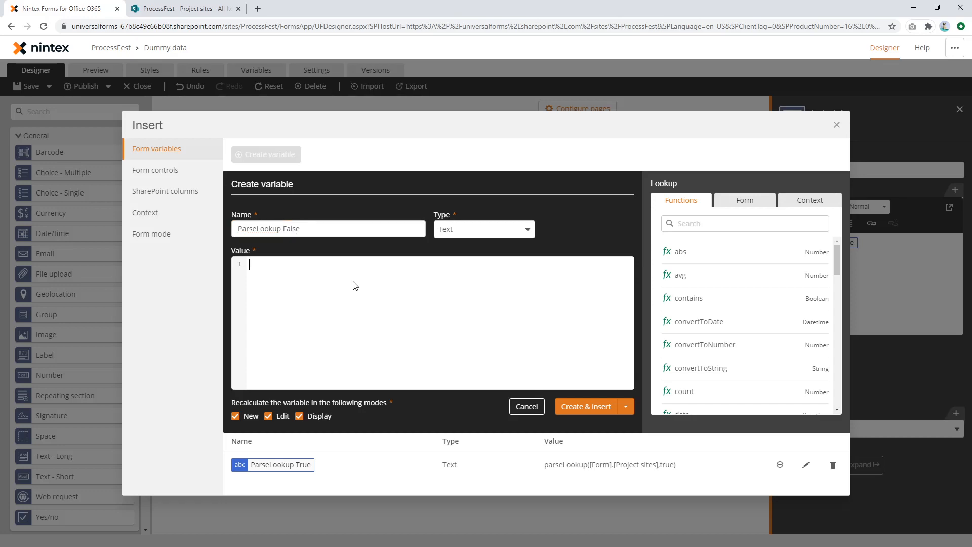
{"action": "type", "text": "pa"}
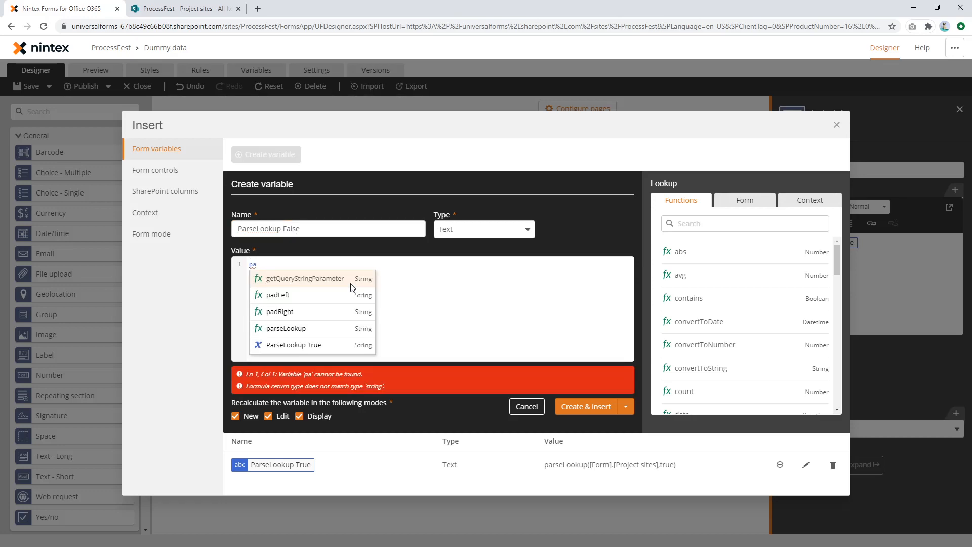
{"action": "type", "text": "rs"}
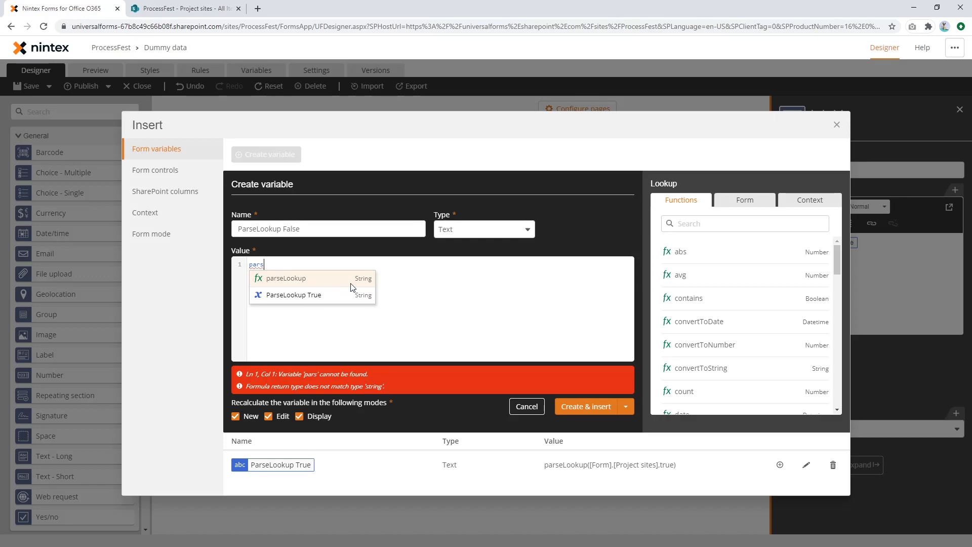
{"action": "left_click", "coordinate": [351, 284]}
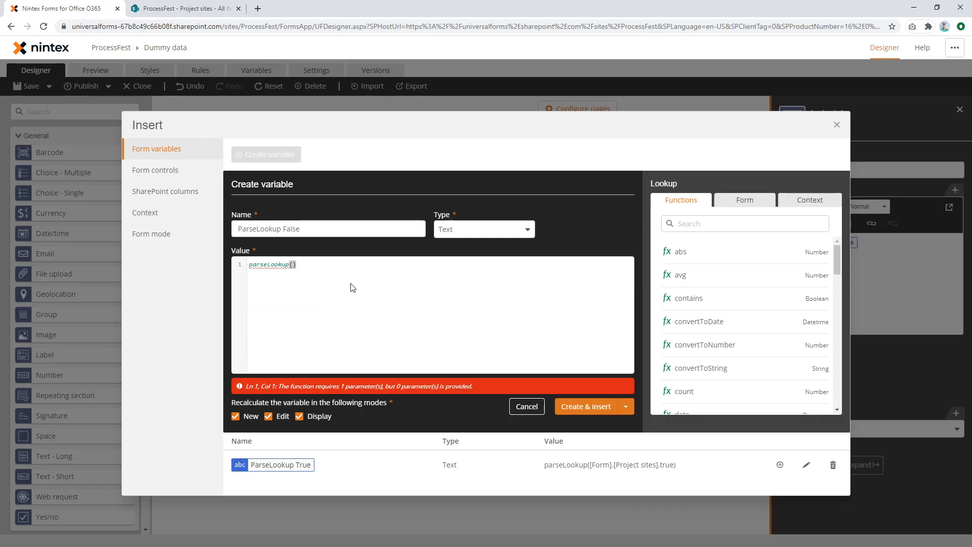
{"action": "type", "text": "proj"}
{"action": "key", "text": "Return"}
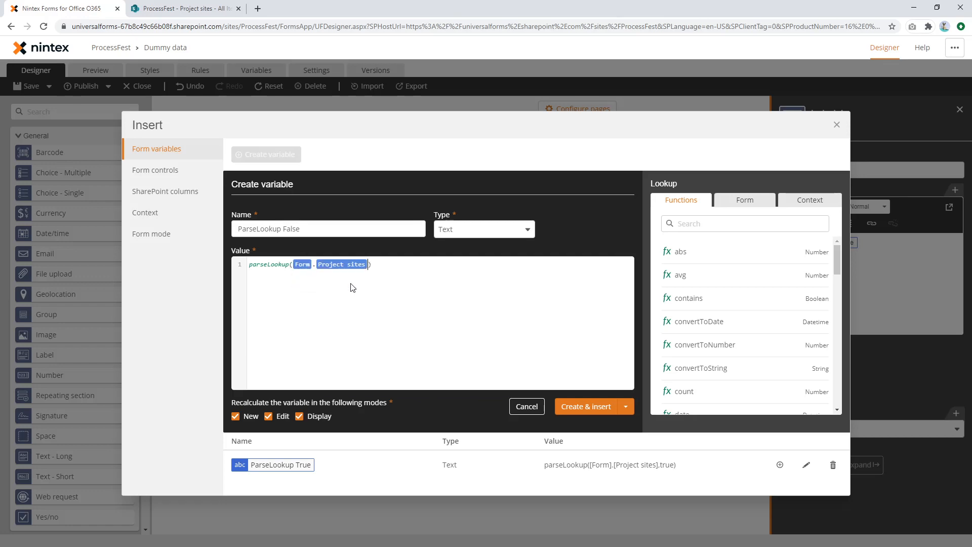
{"action": "type", "text": ",m"}
{"action": "key", "text": "BackSpace"}
{"action": "type", "text": "false"}
{"action": "left_click", "coordinate": [587, 406]}
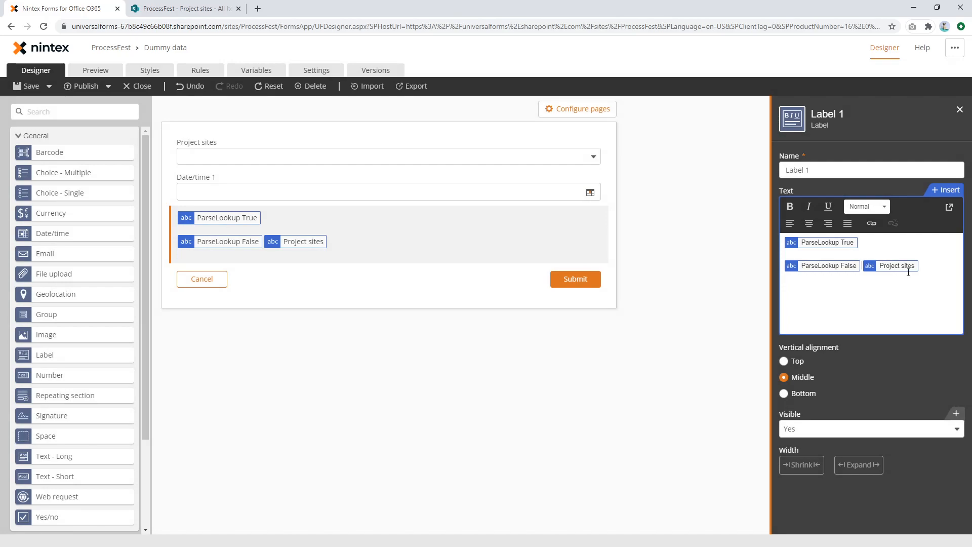
- Split the label onto lines captioned 'ParseLookup True:', 'ParseLookup False:', 'Value of Lookup:', then preview
{"action": "left_click", "coordinate": [864, 268]}
{"action": "key", "text": "Return"}
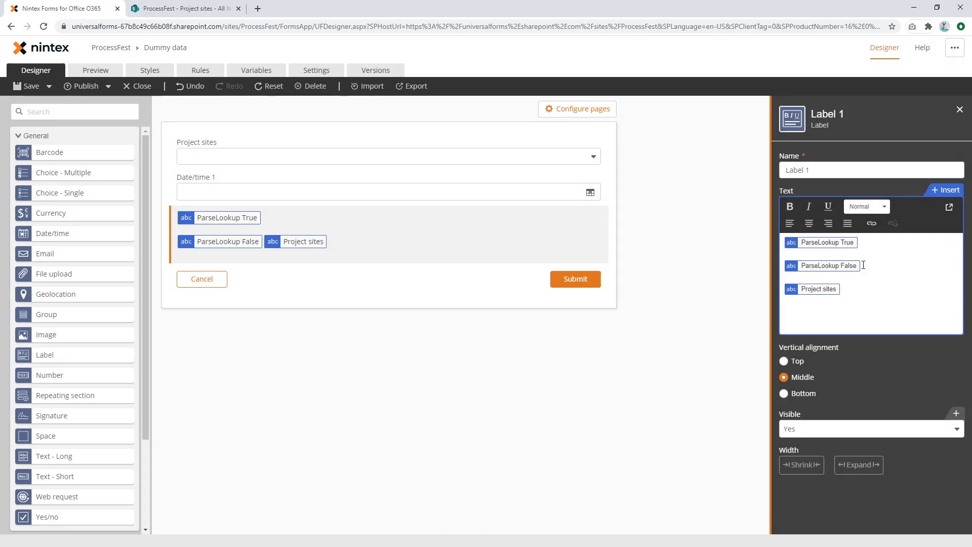
{"action": "type", "text": "Value of Lookup"}
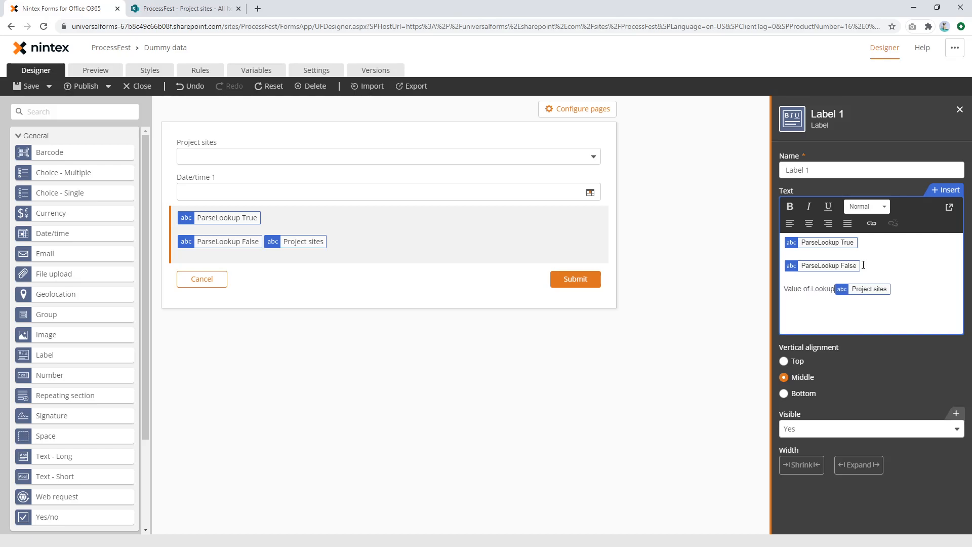
{"action": "type", "text": ":"}
{"action": "key", "text": "Left"}
{"action": "key", "text": "Left"}
{"action": "type", "text": "ParseLooku"}
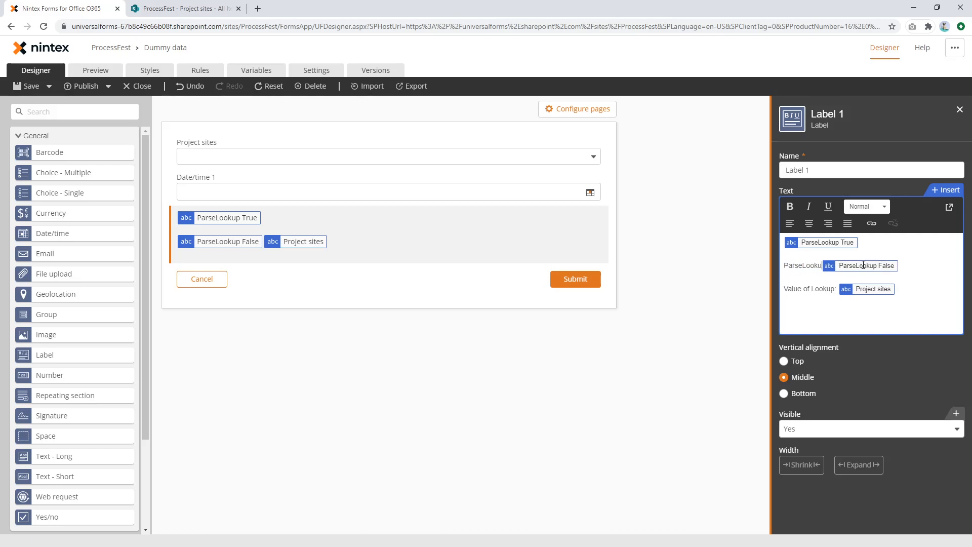
{"action": "type", "text": "p False: "}
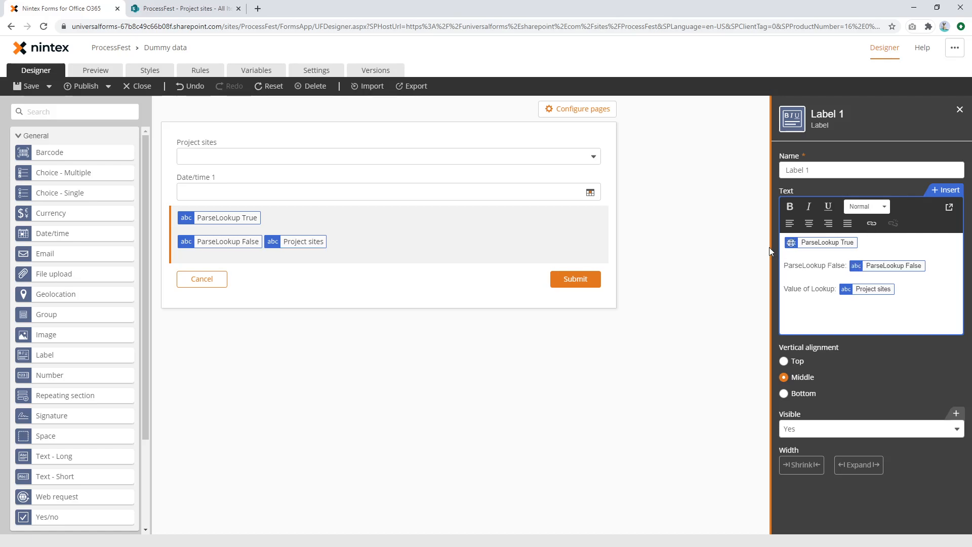
{"action": "type", "text": "ParseLooku"}
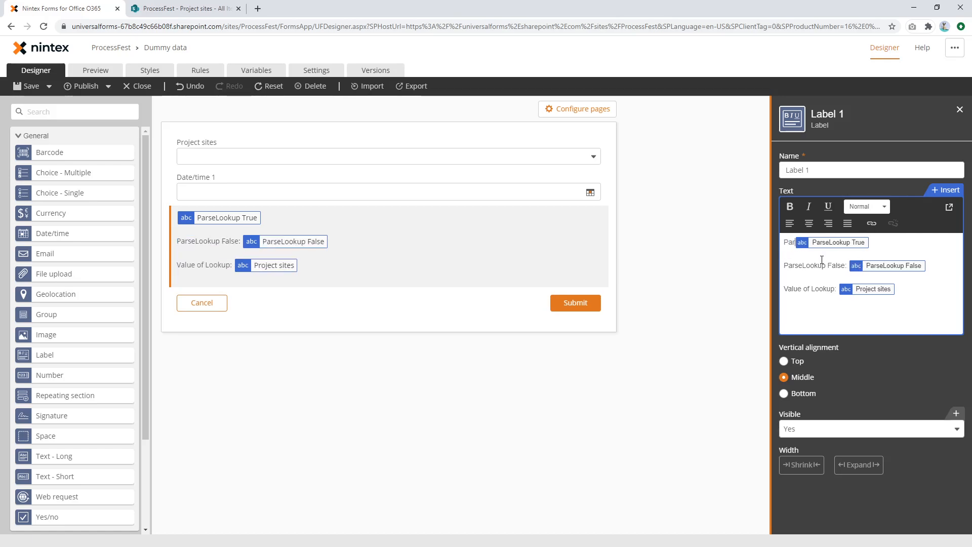
{"action": "type", "text": "p True: ParseLookup True"}
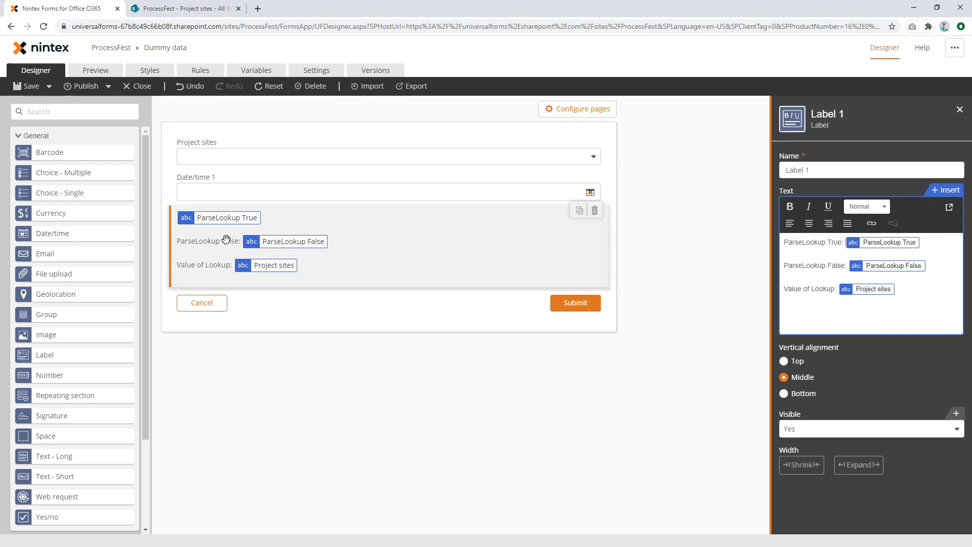
{"action": "left_click", "coordinate": [328, 334]}
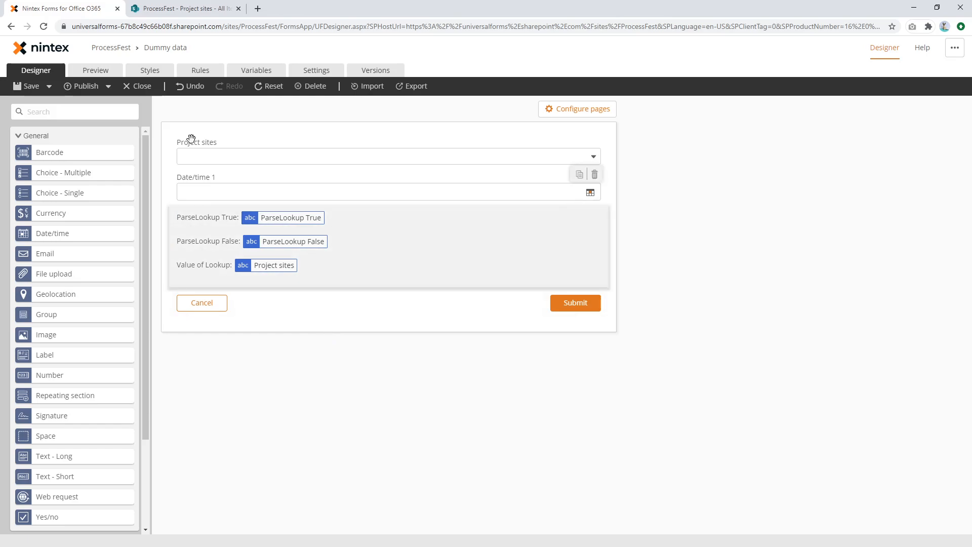
{"action": "left_click", "coordinate": [95, 70]}
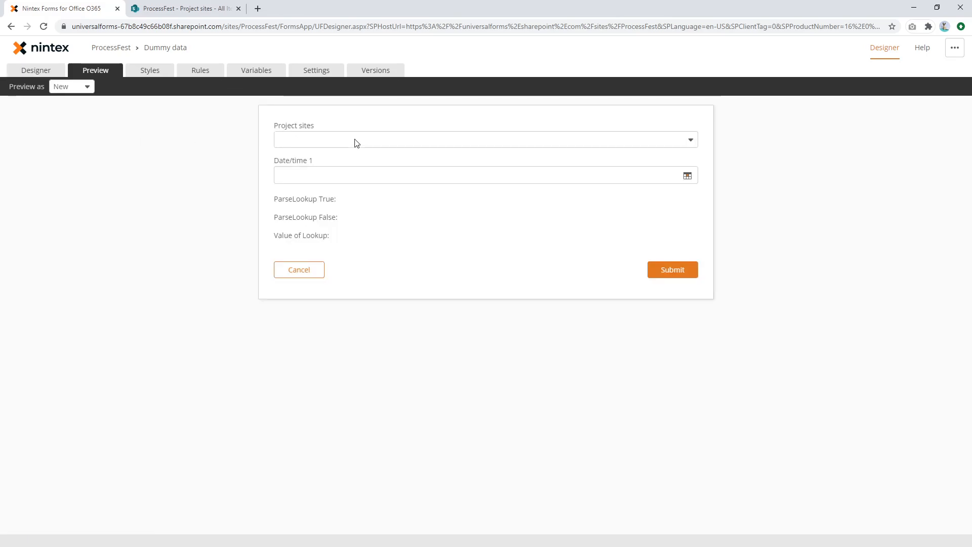
- With 3 Farmco Circle chosen, compare ParseLookup True '3 Farmco Circle' and False '2' against the SharePoint list
{"action": "left_click", "coordinate": [354, 141]}
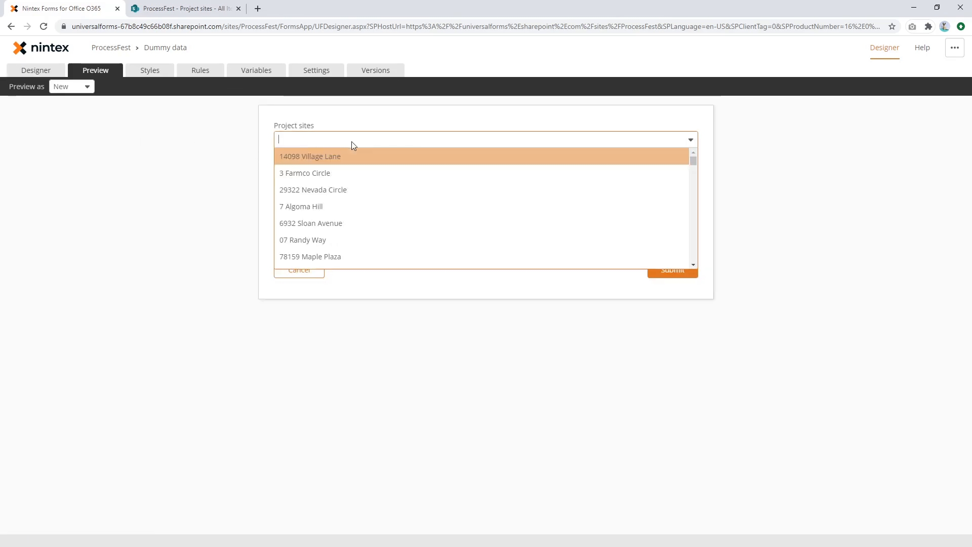
{"action": "left_click", "coordinate": [305, 179]}
{"action": "left_click_drag", "start_coordinate": [278, 238], "coordinate": [394, 240]}
{"action": "left_click", "coordinate": [333, 238]}
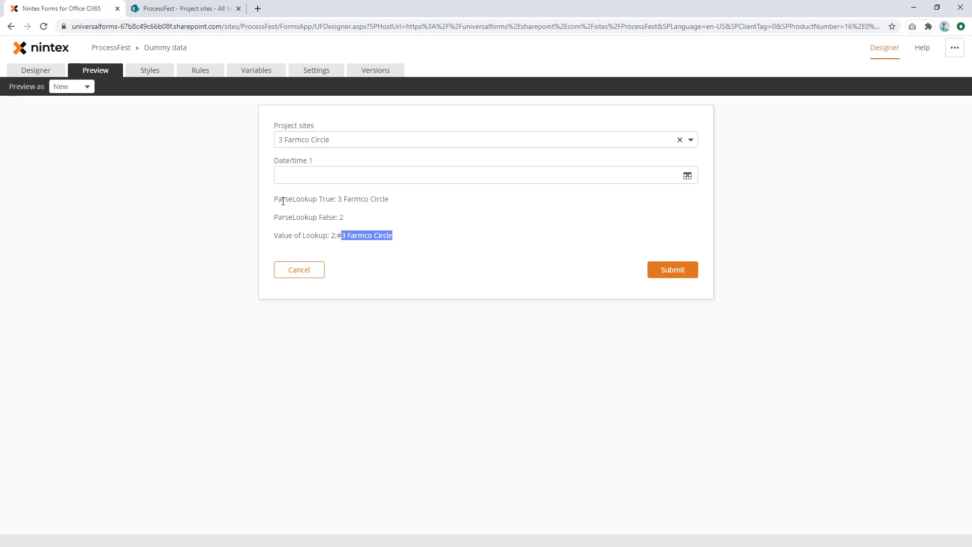
{"action": "left_click_drag", "start_coordinate": [274, 200], "coordinate": [338, 196]}
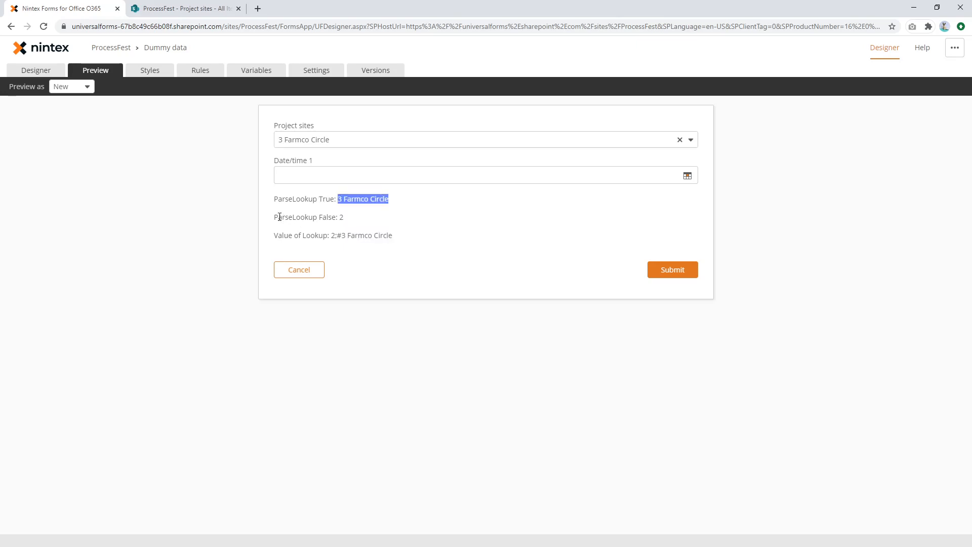
{"action": "left_click_drag", "start_coordinate": [280, 217], "coordinate": [350, 217]}
{"action": "left_click", "coordinate": [192, 9]}
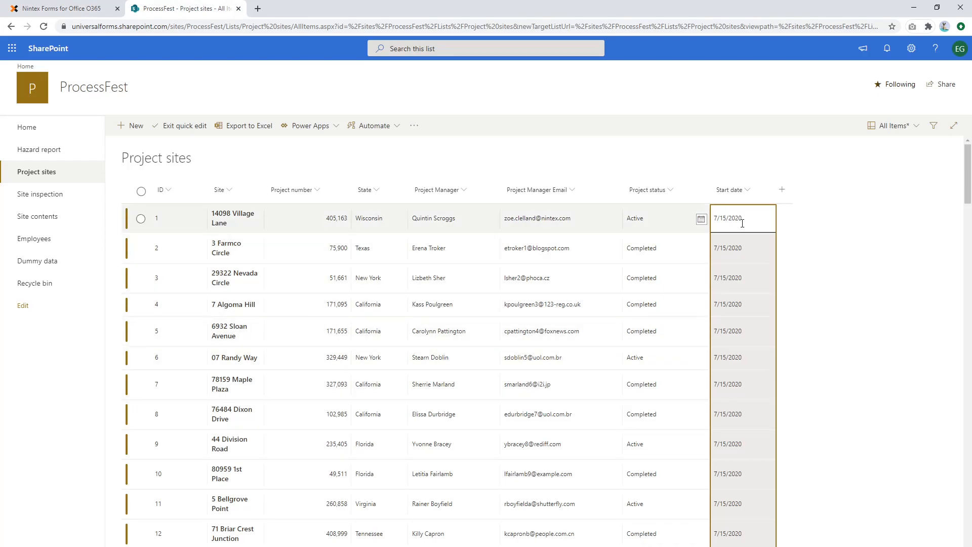
{"action": "left_click", "coordinate": [76, 9]}
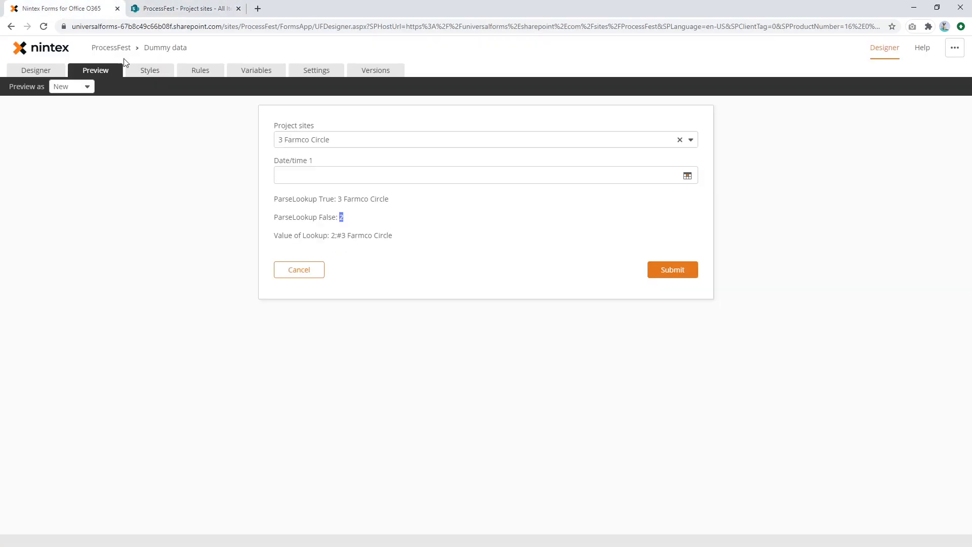
- Back in the designer, add a 'Lookup result:' line to Label 1's text
{"action": "left_click", "coordinate": [44, 74]}
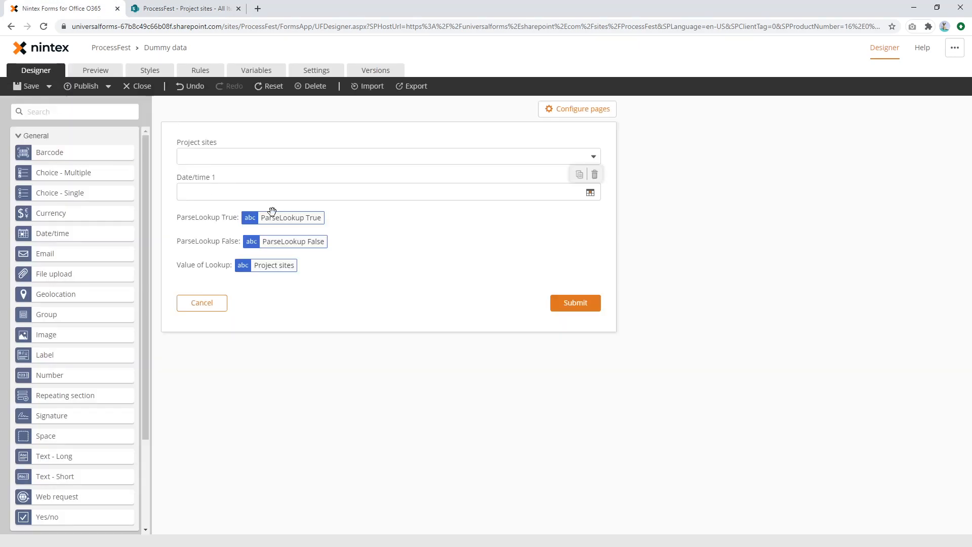
{"action": "left_click", "coordinate": [391, 269]}
{"action": "left_click", "coordinate": [908, 290]}
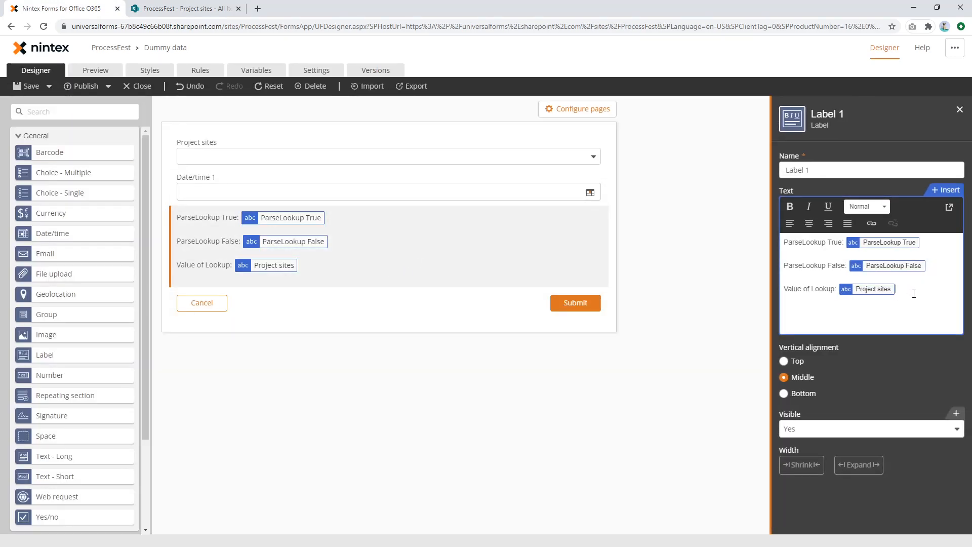
{"action": "key", "text": "Return"}
{"action": "type", "text": "Lookup result:"}
- Create a new variable named Date from lookup and start its formula with lookup()
{"action": "left_click", "coordinate": [946, 190]}
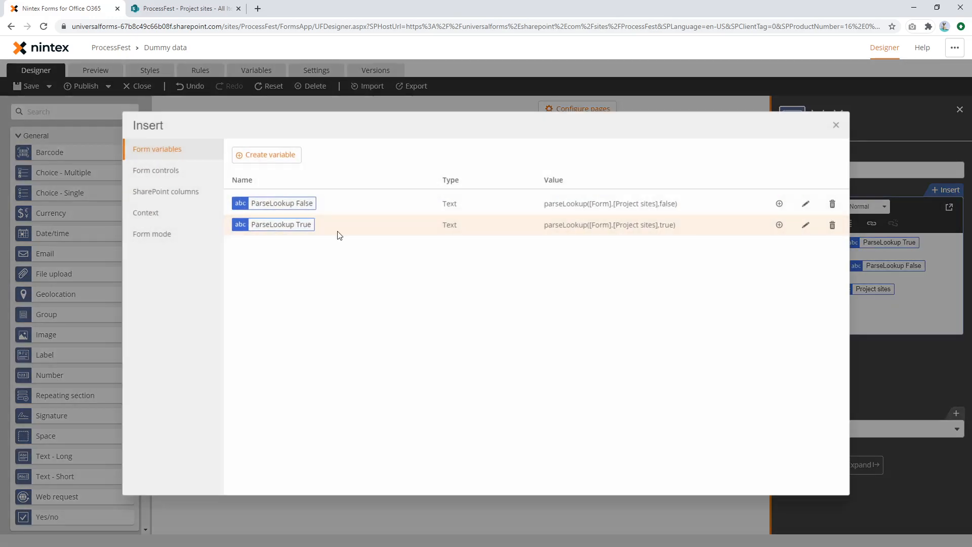
{"action": "left_click", "coordinate": [259, 155]}
{"action": "left_click", "coordinate": [292, 227]}
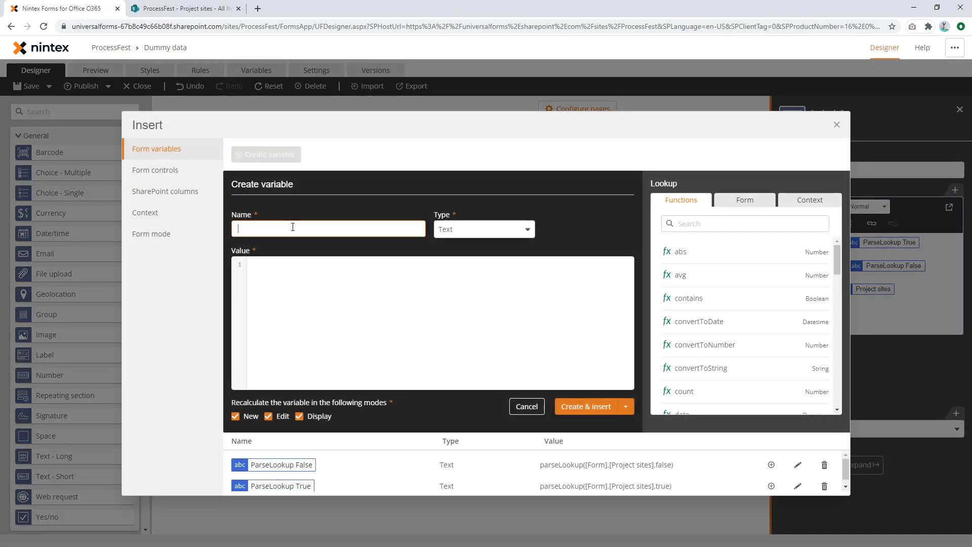
{"action": "type", "text": "Date fro"}
{"action": "type", "text": "m looup"}
{"action": "type", "text": "up"}
{"action": "left_click", "coordinate": [303, 270]}
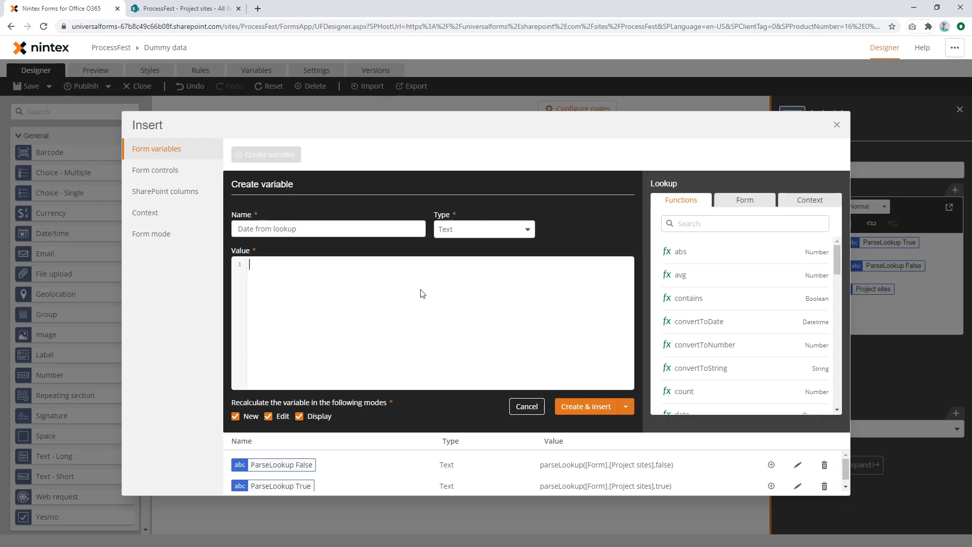
{"action": "type", "text": "look"}
{"action": "key", "text": "Down"}
{"action": "key", "text": "Down"}
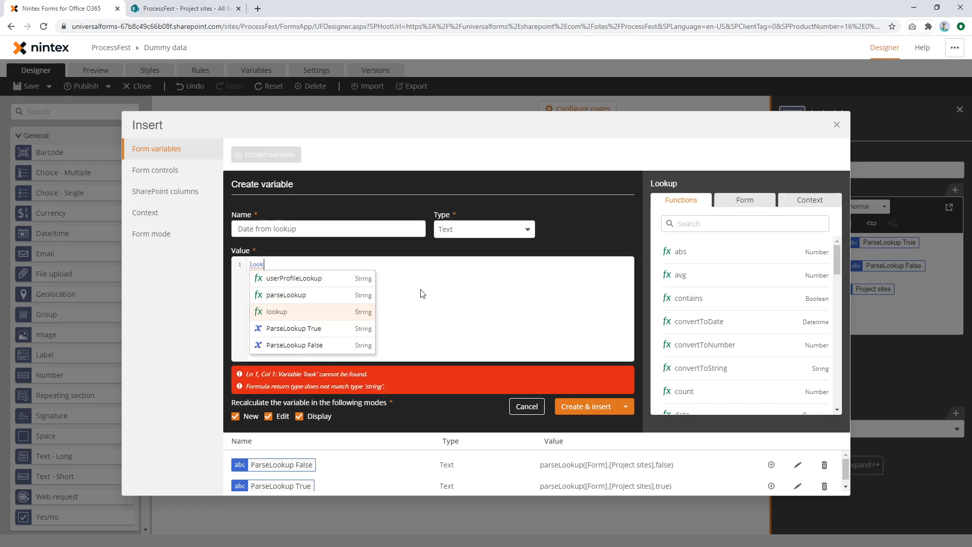
{"action": "key", "text": "Return"}
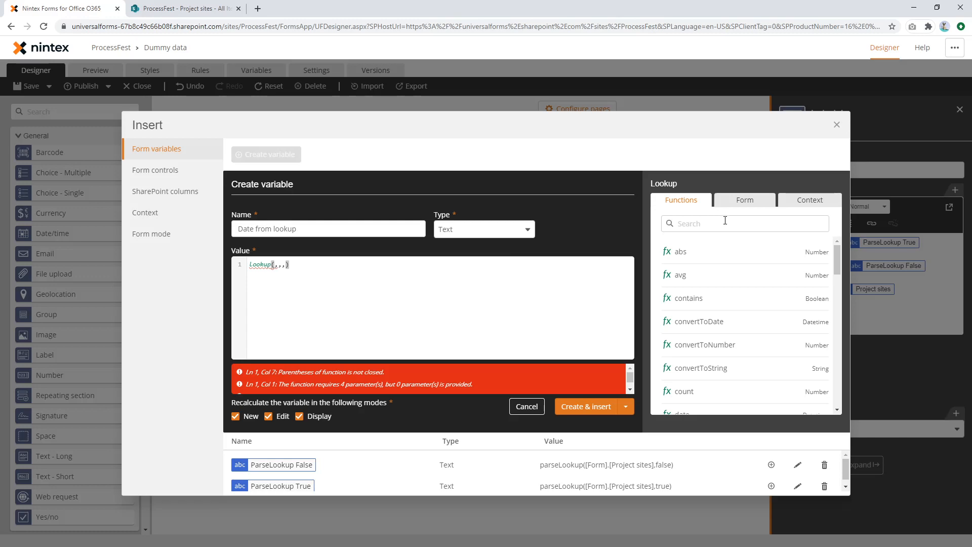
- Check the lookup function's parameters and enter "Project sites" as its first argument
{"action": "left_click", "coordinate": [725, 221]}
{"action": "type", "text": "look"}
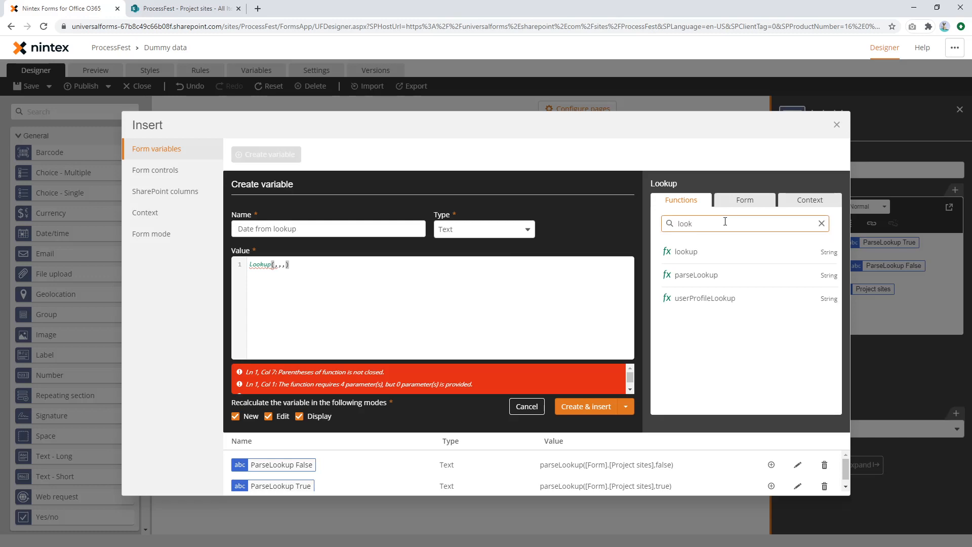
{"action": "left_click", "coordinate": [668, 253]}
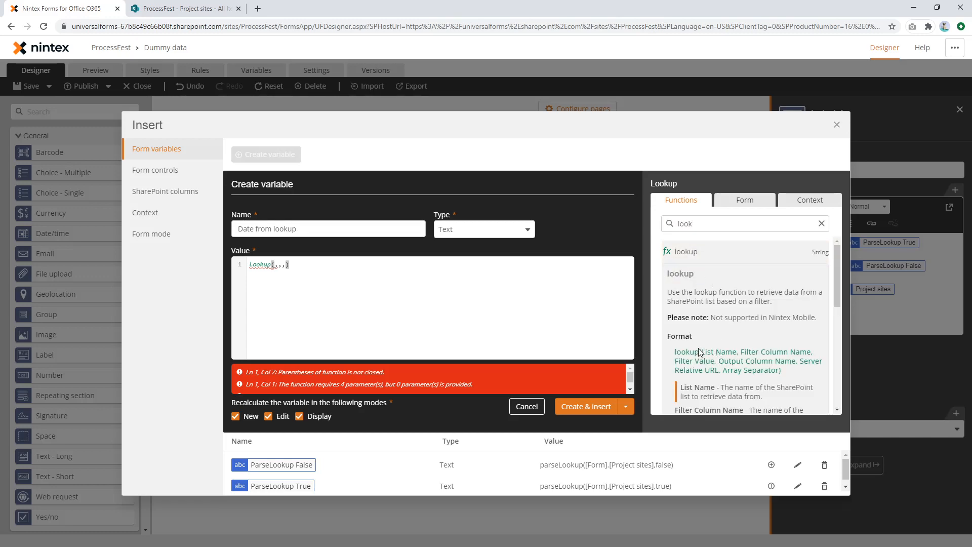
{"action": "left_click", "coordinate": [274, 264]}
{"action": "type", "text": "\"Project sites\""}
- Enter "ID" as the lookup's second argument, verifying column names and row IDs in the Project sites list
{"action": "left_click", "coordinate": [185, 14]}
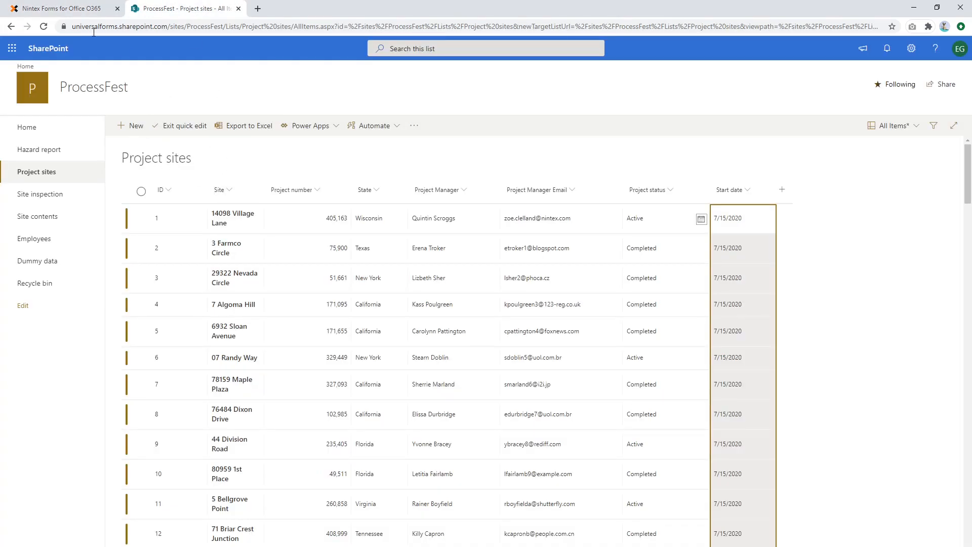
{"action": "left_click", "coordinate": [75, 8]}
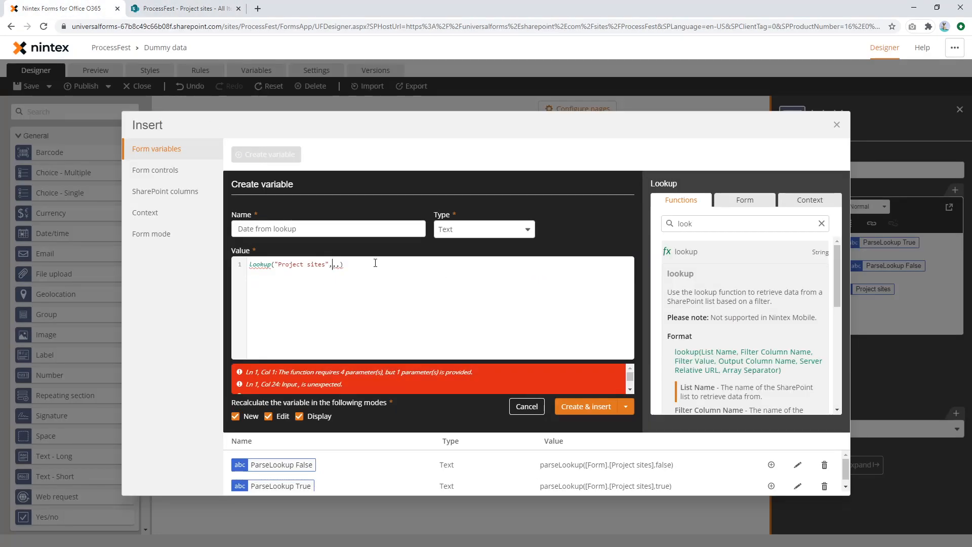
{"action": "type", "text": "\"ID\""}
{"action": "left_click", "coordinate": [191, 6]}
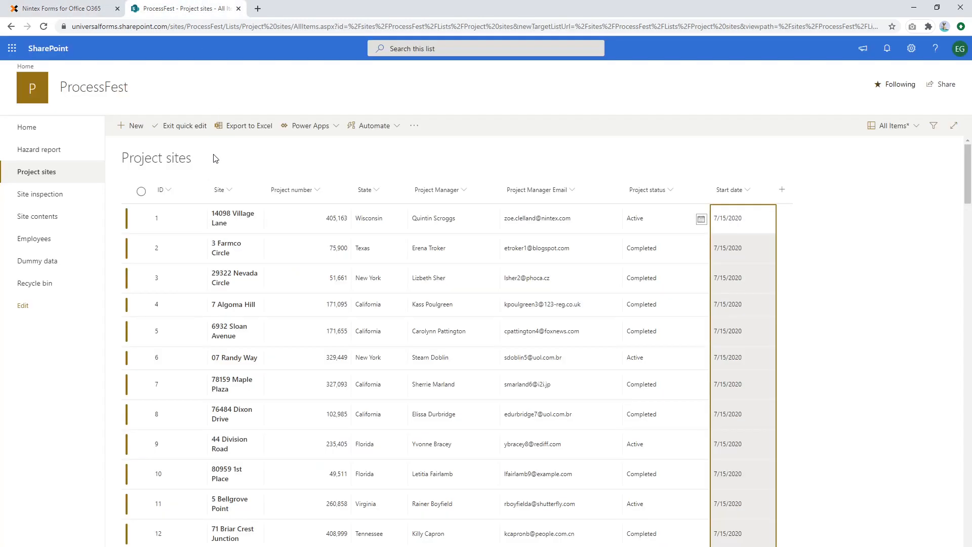
{"action": "left_click", "coordinate": [386, 307]}
{"action": "left_click", "coordinate": [61, 5]}
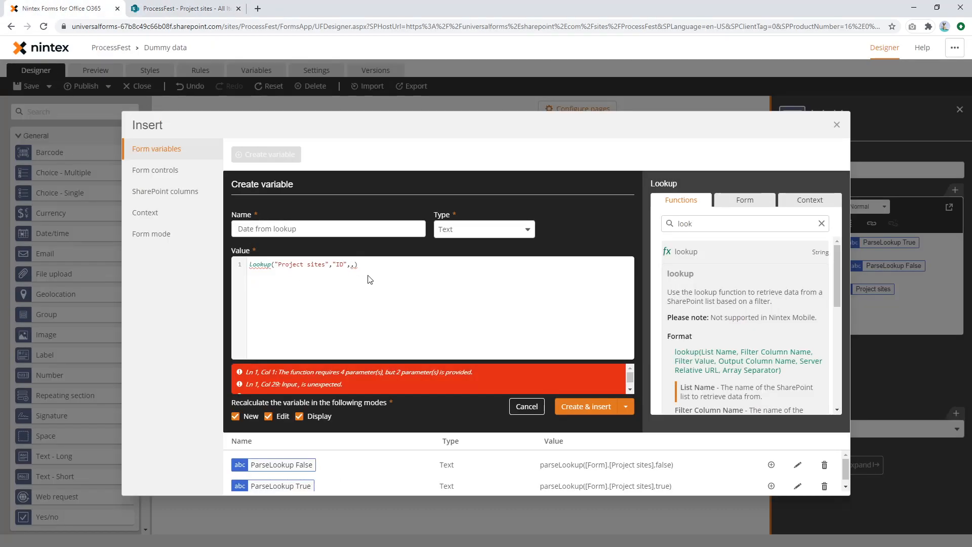
{"action": "left_click", "coordinate": [185, 8]}
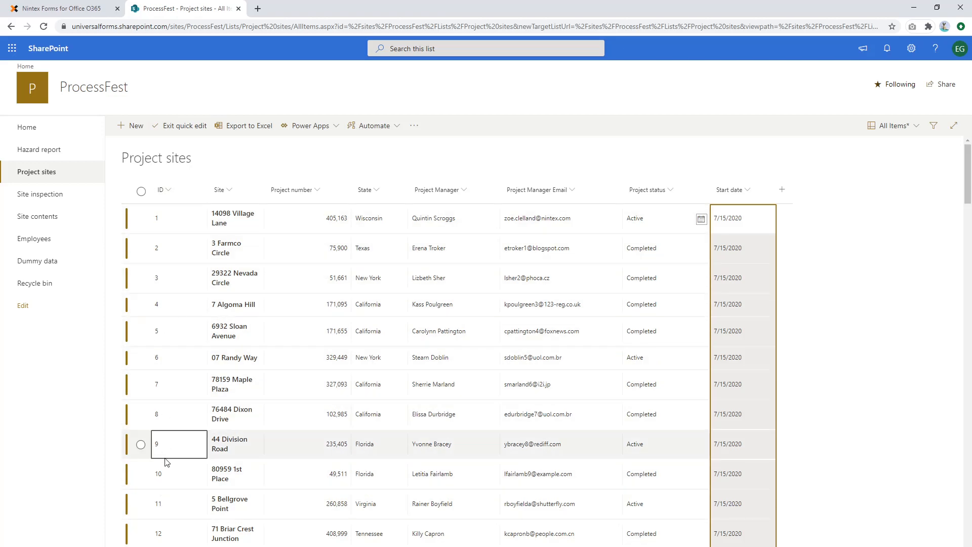
{"action": "left_click", "coordinate": [61, 8]}
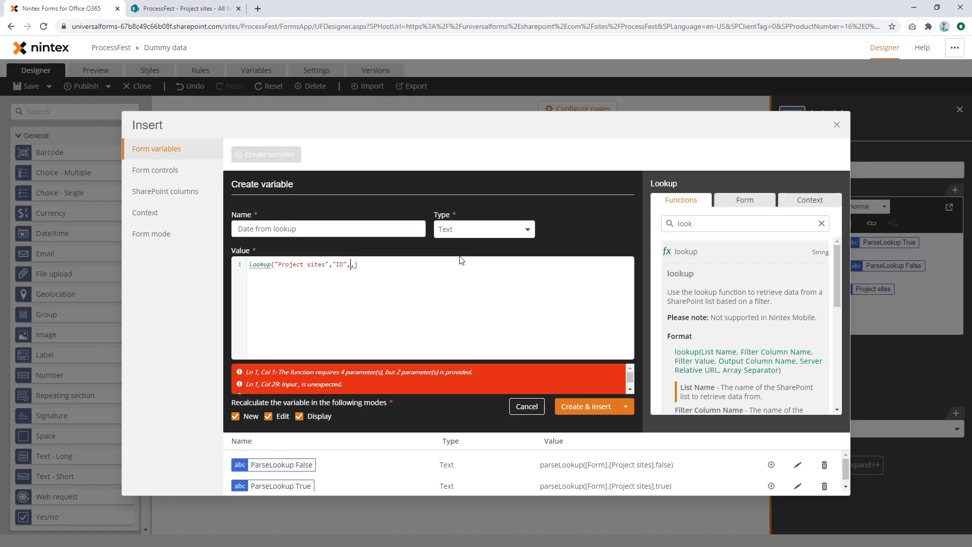
- Add parseLookup(Project sites,false) and "Start date" as the remaining lookup arguments
{"action": "type", "text": "par"}
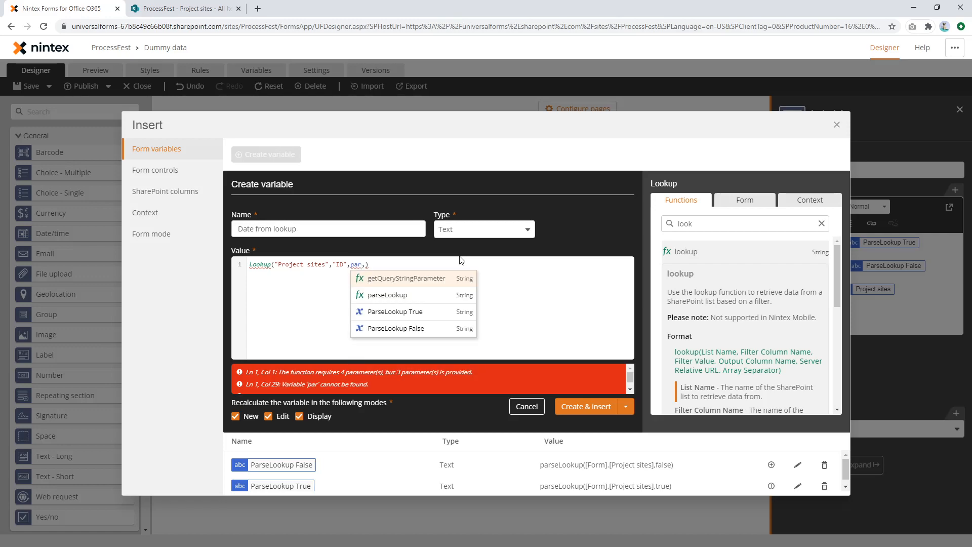
{"action": "key", "text": "Down"}
{"action": "key", "text": "Down"}
{"action": "key", "text": "Down"}
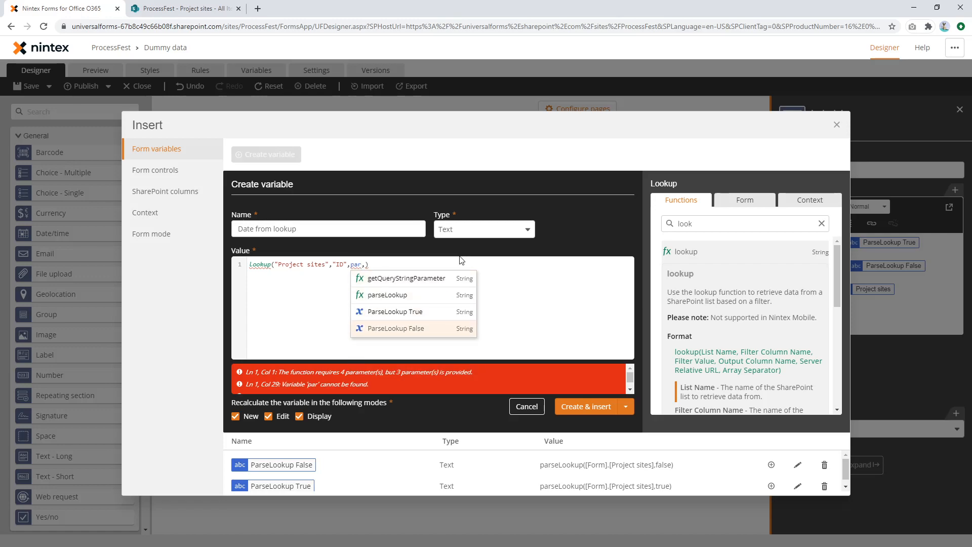
{"action": "key", "text": "Up"}
{"action": "key", "text": "Up"}
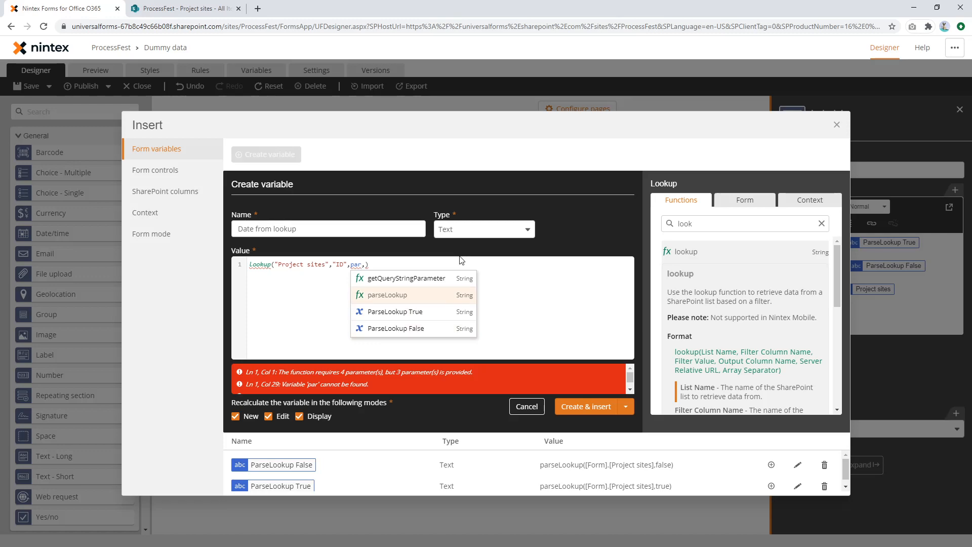
{"action": "key", "text": "Return"}
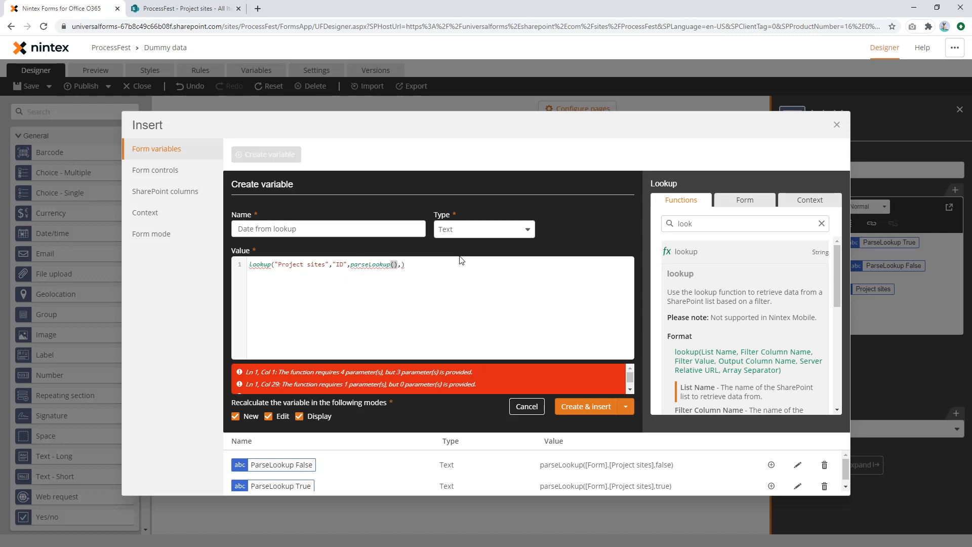
{"action": "type", "text": "pro"}
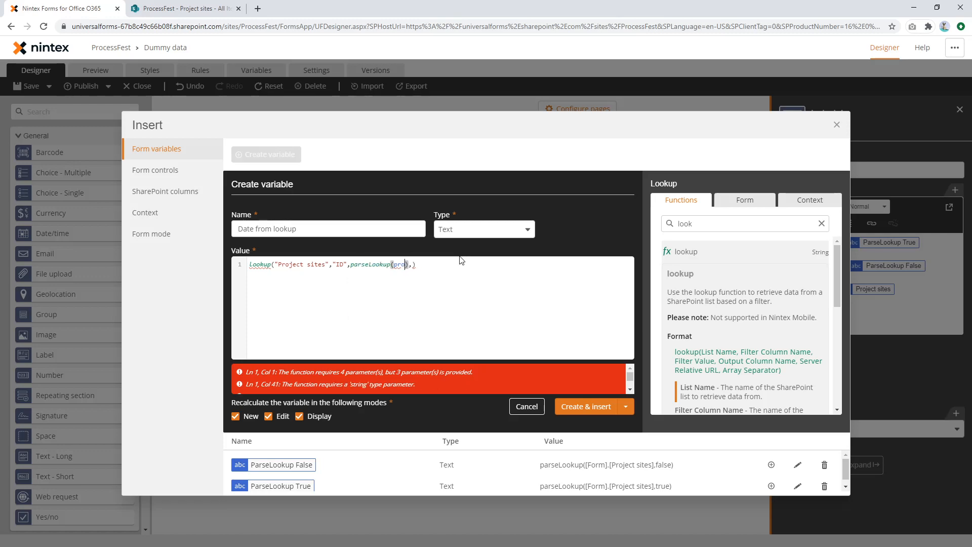
{"action": "key", "text": "Down"}
{"action": "key", "text": "Down"}
{"action": "key", "text": "Return"}
{"action": "type", "text": ",fa"}
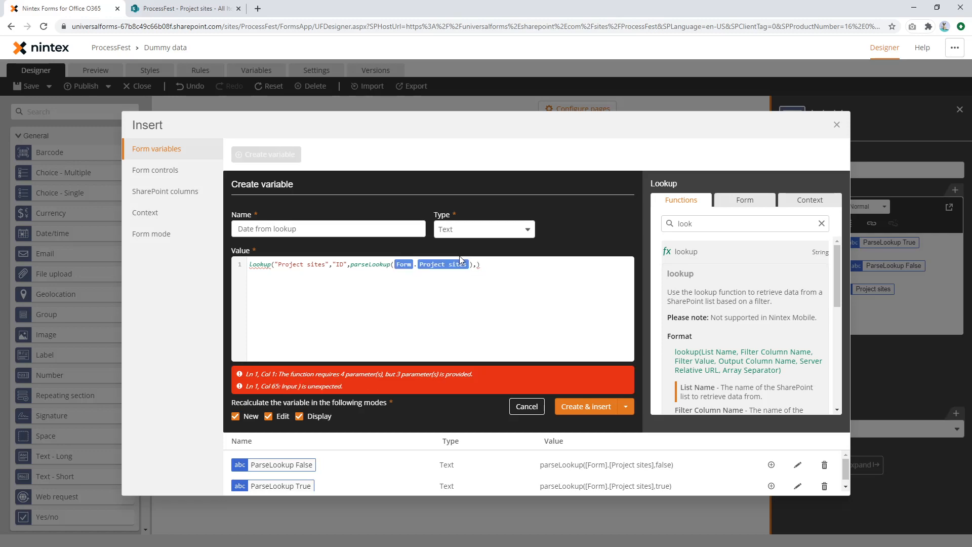
{"action": "type", "text": "lse"}
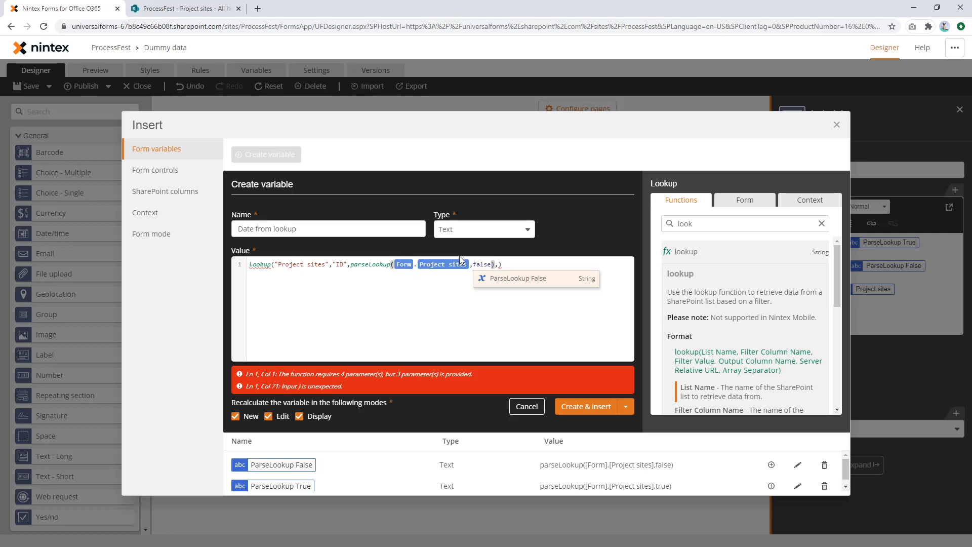
{"action": "key", "text": "Right"}
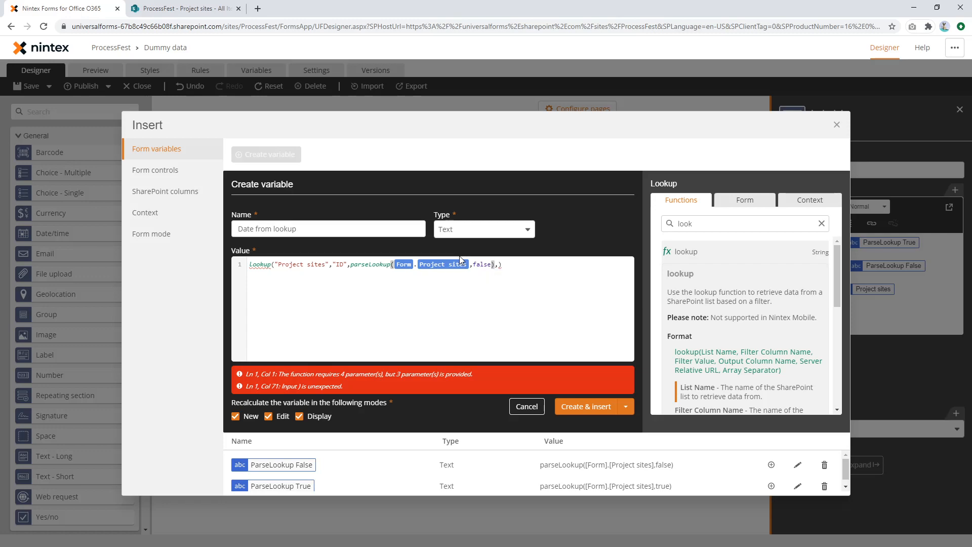
{"action": "key", "text": "Right"}
{"action": "type", "text": "\""}
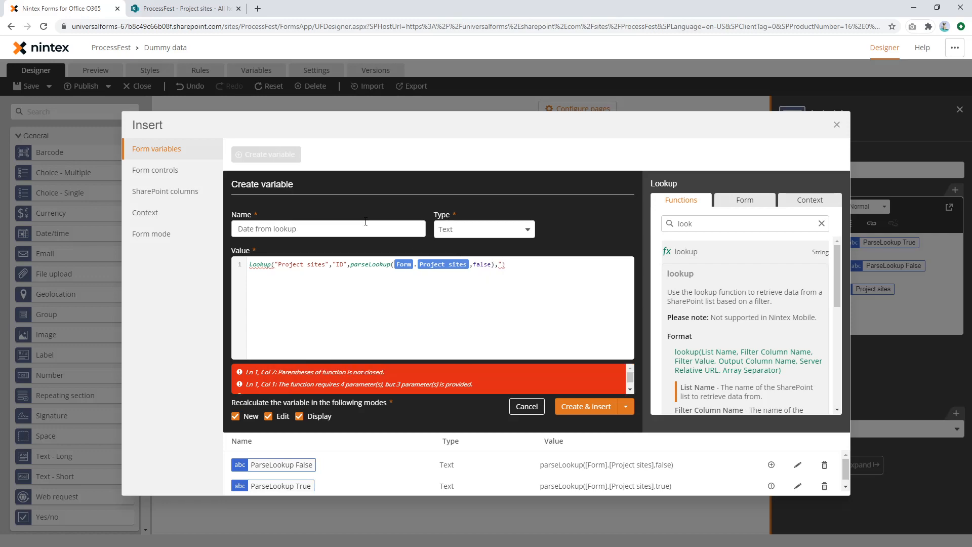
{"action": "left_click", "coordinate": [183, 7]}
{"action": "left_click", "coordinate": [61, 8]}
{"action": "type", "text": "Start date\""}
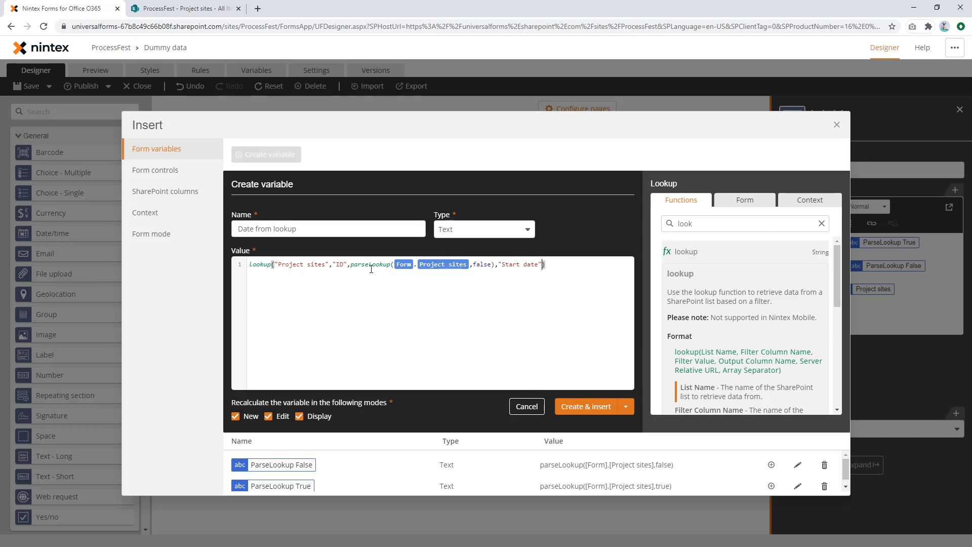
- Reformat the lookup formula with each argument and the closing parenthesis on separate lines
{"action": "left_click", "coordinate": [352, 265]}
{"action": "key", "text": "Left"}
{"action": "key", "text": "Left"}
{"action": "key", "text": "Left"}
{"action": "key", "text": "Return"}
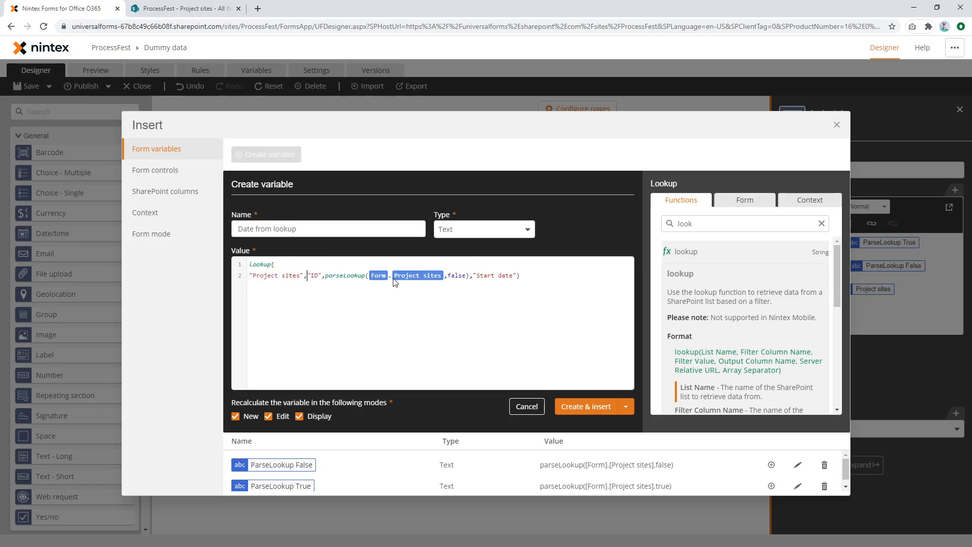
{"action": "key", "text": "Return"}
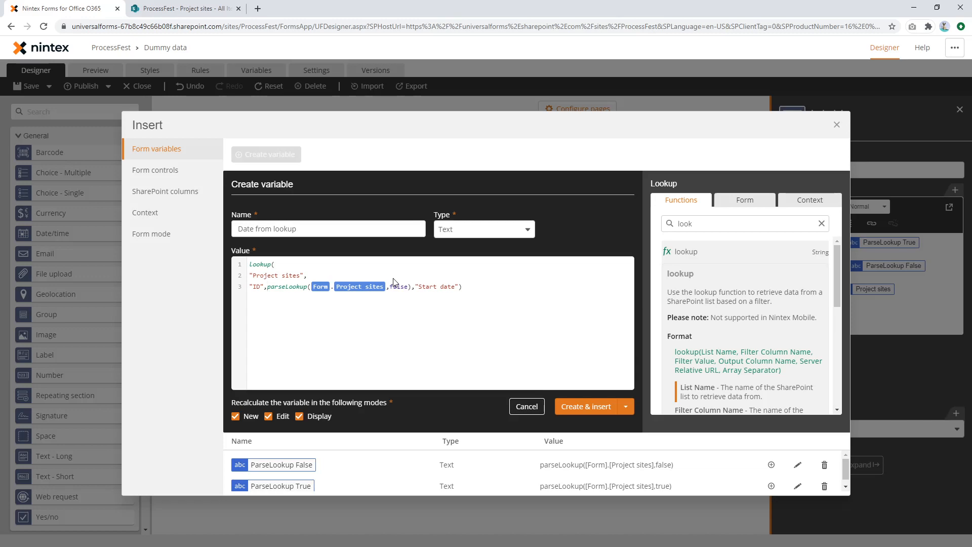
{"action": "key", "text": "Return"}
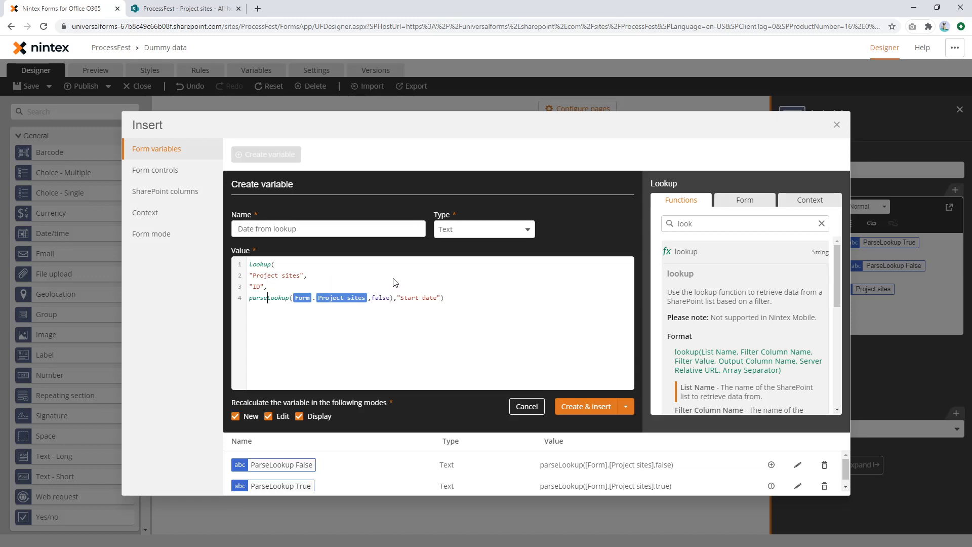
{"action": "key", "text": "Left"}
{"action": "key", "text": "Left"}
{"action": "key", "text": "Right"}
{"action": "key", "text": "Right"}
{"action": "key", "text": "Right"}
{"action": "key", "text": "Right"}
{"action": "key", "text": "Return"}
{"action": "key", "text": "End"}
{"action": "key", "text": "Return"}
{"action": "left_click", "coordinate": [582, 411]}
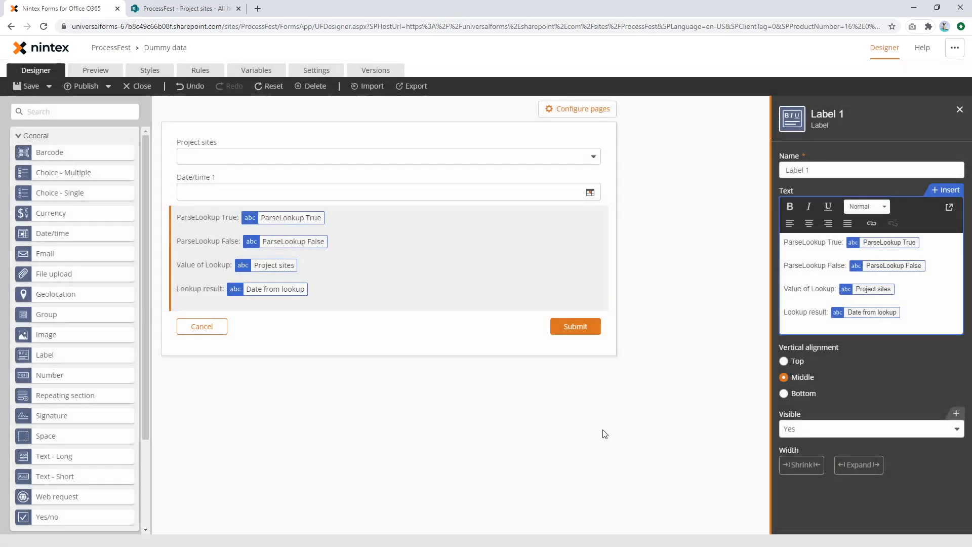
{"action": "left_click", "coordinate": [104, 72]}
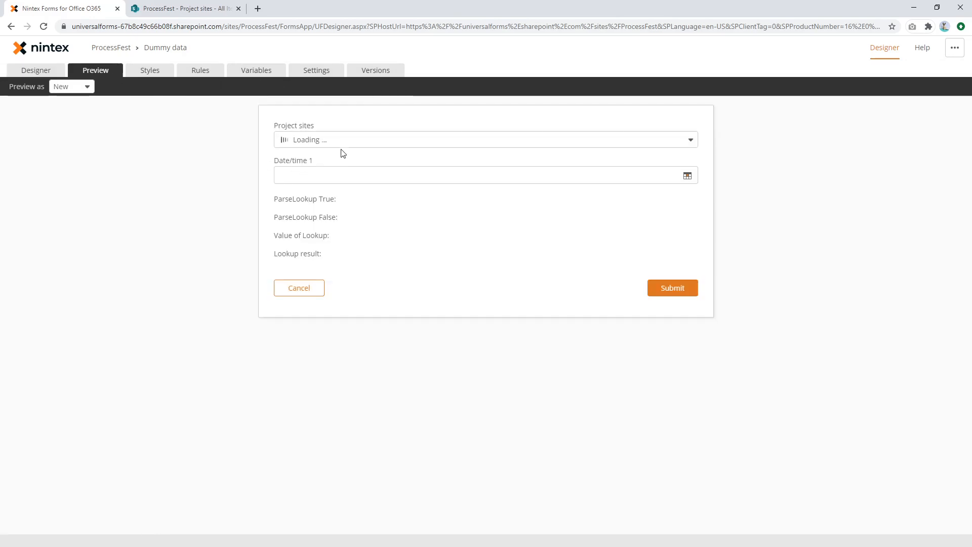
{"action": "left_click", "coordinate": [343, 146]}
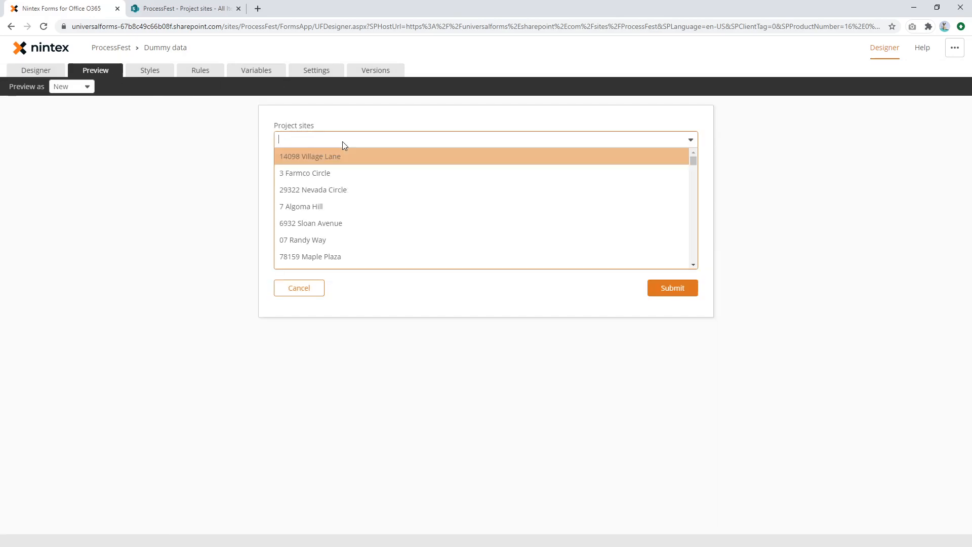
{"action": "left_click", "coordinate": [335, 174]}
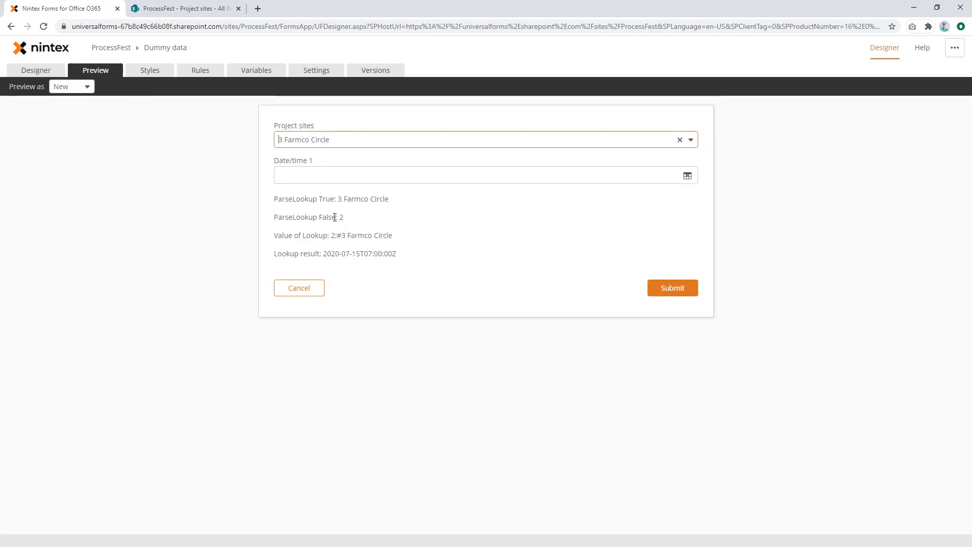
- Examine the previewed outputs, including Lookup result 2020-07-15T07:00:00Z, then view the Project sites list
{"action": "left_click_drag", "start_coordinate": [337, 200], "coordinate": [403, 202]}
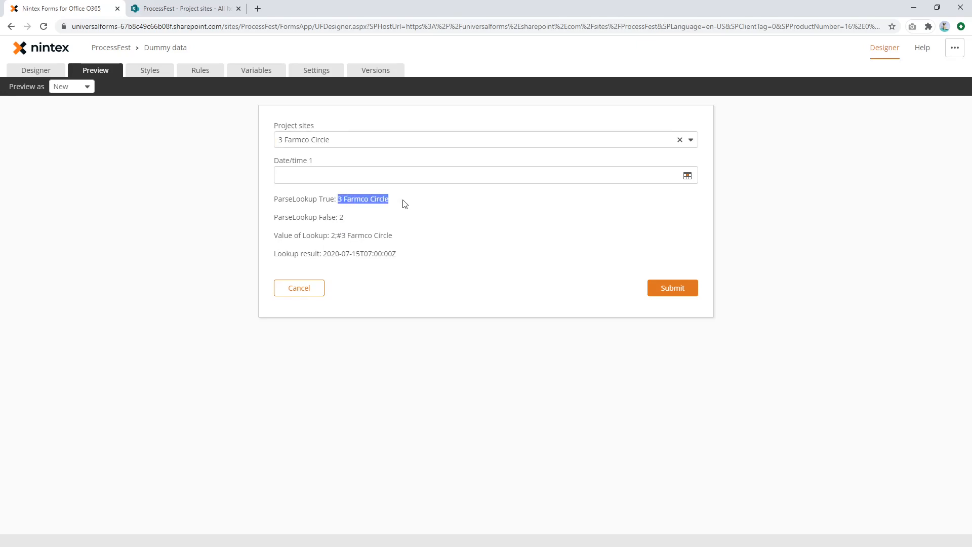
{"action": "double_click", "coordinate": [341, 216]}
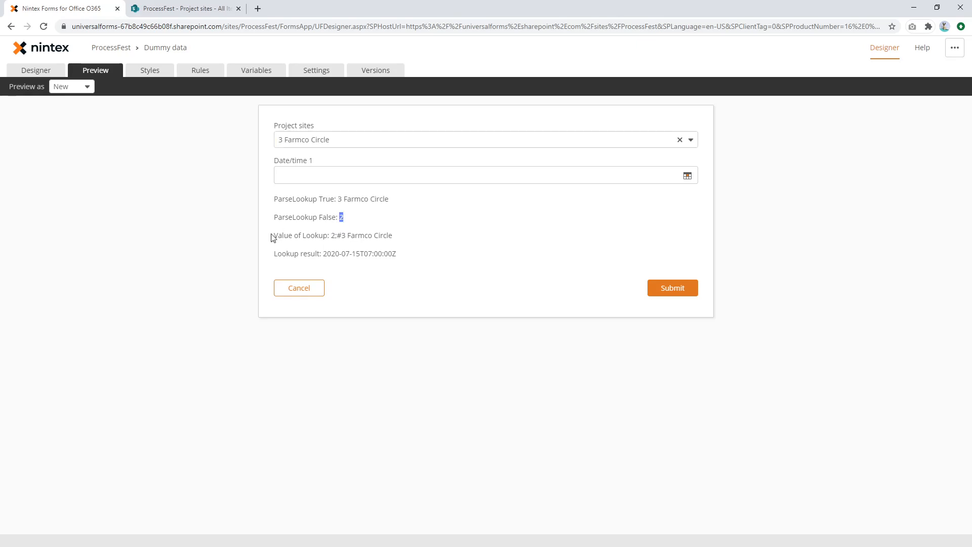
{"action": "triple_click", "coordinate": [420, 234]}
{"action": "left_click_drag", "start_coordinate": [400, 256], "coordinate": [325, 256]}
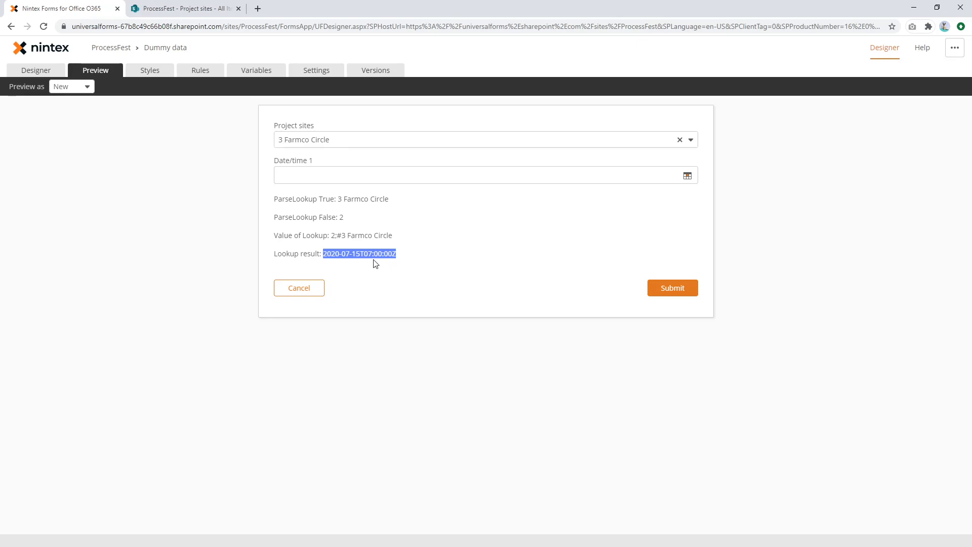
{"action": "left_click", "coordinate": [339, 253]}
{"action": "left_click_drag", "start_coordinate": [323, 253], "coordinate": [430, 252]}
{"action": "left_click", "coordinate": [329, 255]}
{"action": "left_click_drag", "start_coordinate": [325, 253], "coordinate": [350, 254]}
{"action": "left_click_drag", "start_coordinate": [353, 254], "coordinate": [421, 257]}
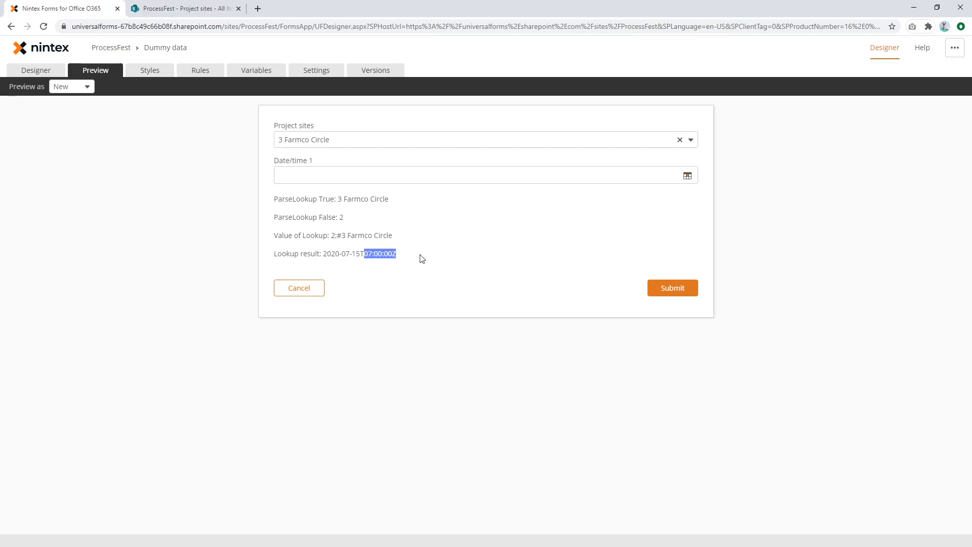
{"action": "left_click", "coordinate": [182, 9]}
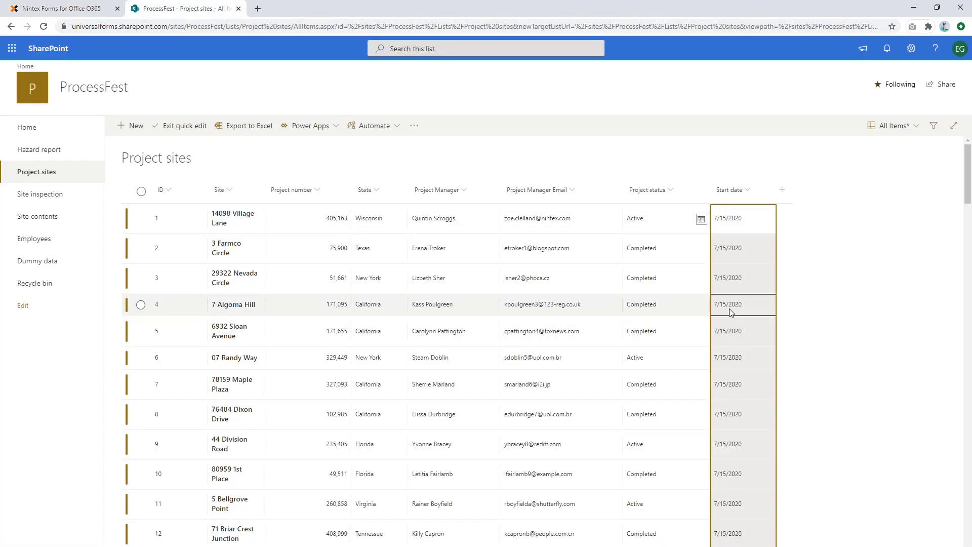
- Leave quick edit on the Project sites list and open the 3 Farmco Circle item
{"action": "left_click", "coordinate": [105, 5]}
{"action": "left_click", "coordinate": [184, 7]}
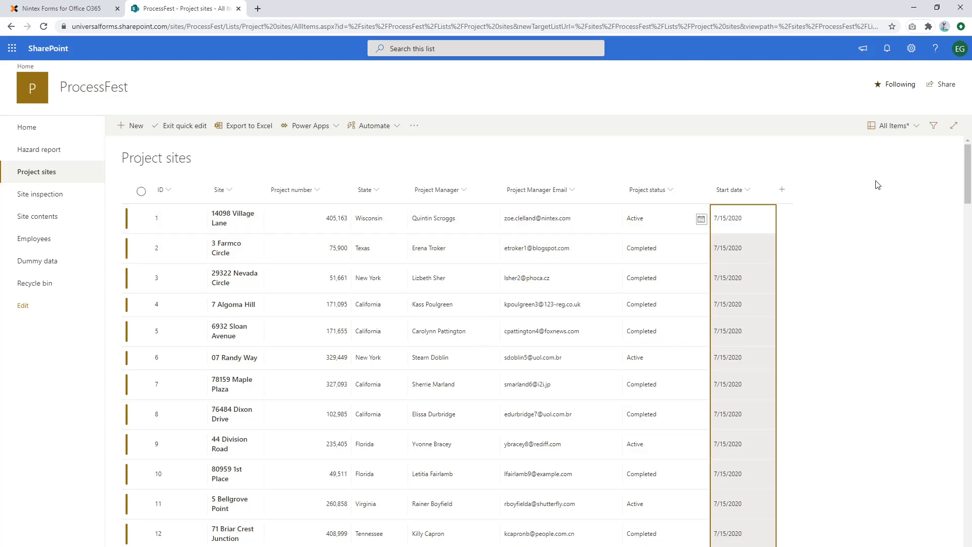
{"action": "left_click", "coordinate": [140, 248]}
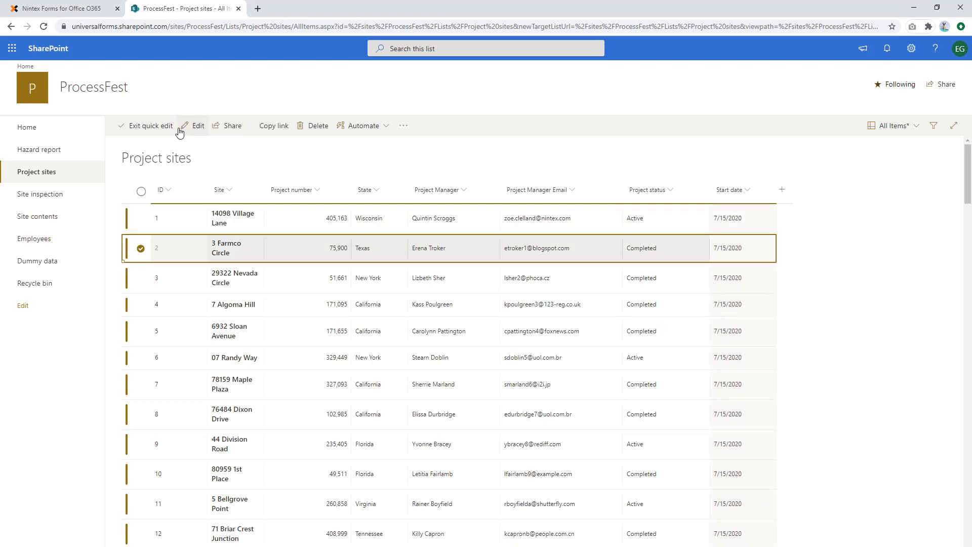
{"action": "left_click", "coordinate": [148, 126]}
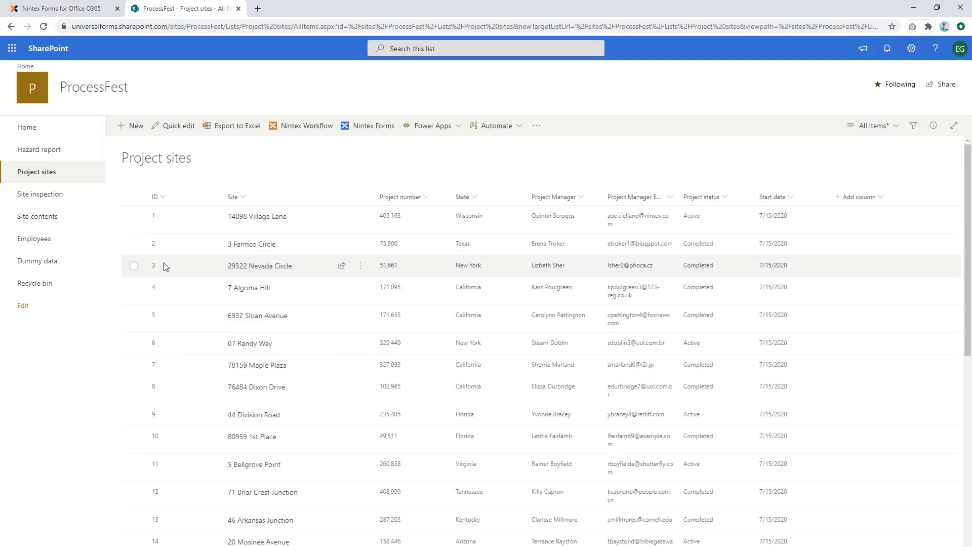
{"action": "left_click", "coordinate": [264, 245]}
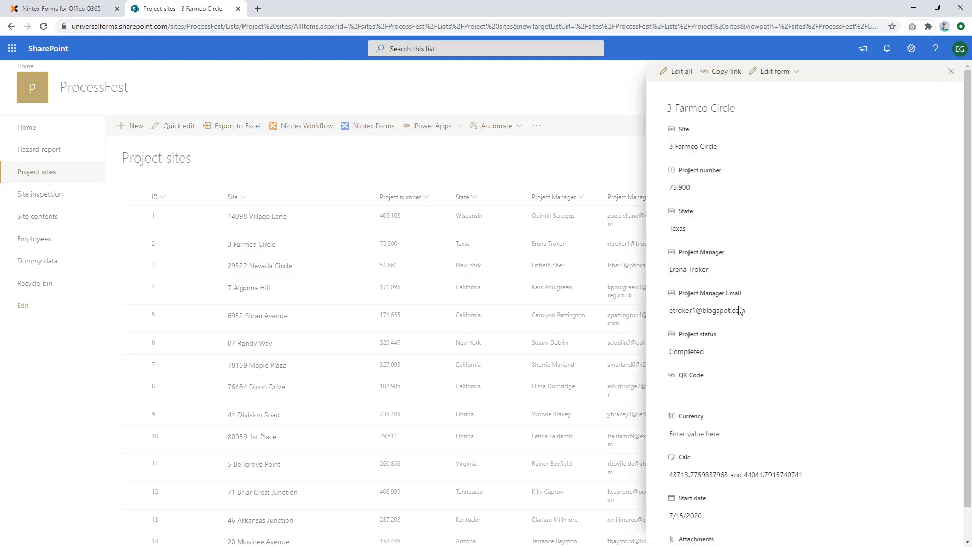
{"action": "scroll", "coordinate": [708, 471], "scroll_direction": "down", "scroll_amount": 1}
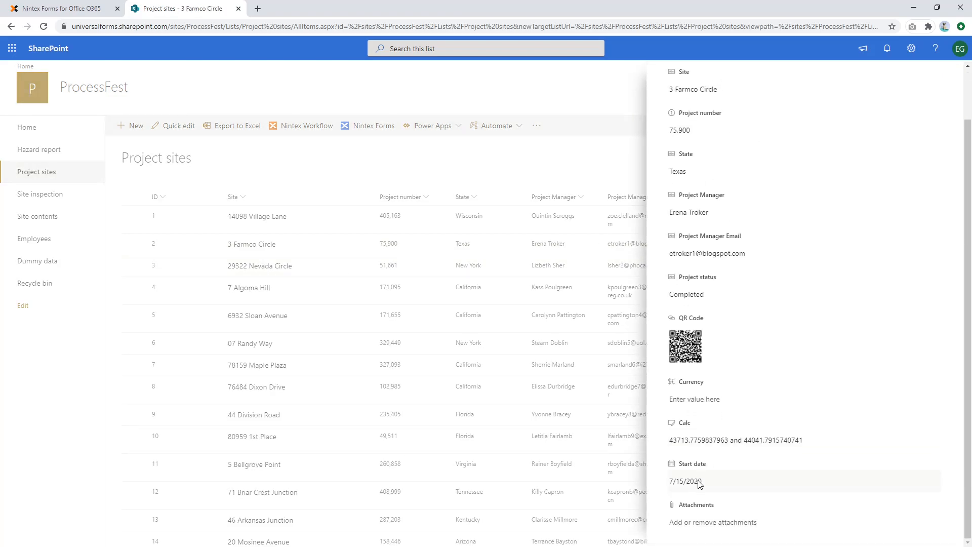
{"action": "left_click", "coordinate": [703, 481]}
{"action": "left_click", "coordinate": [932, 482]}
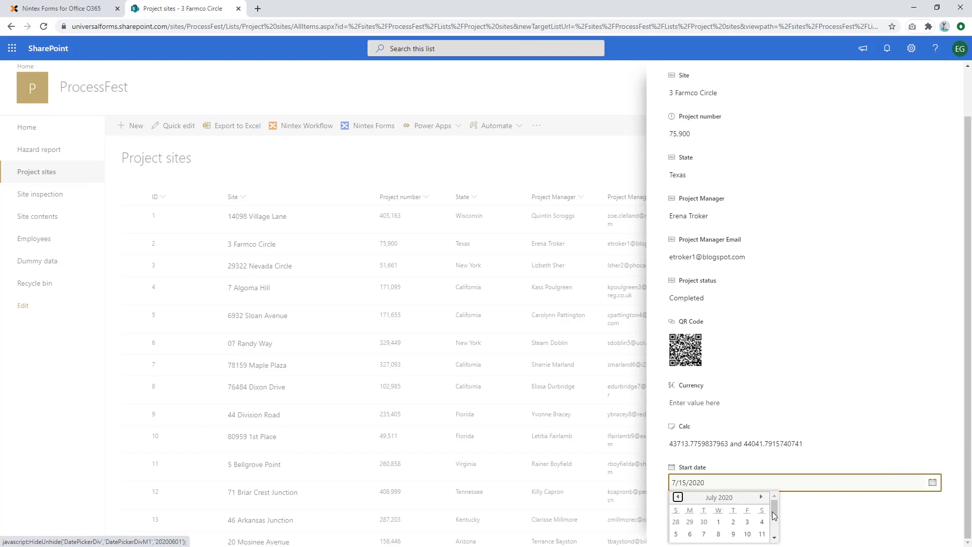
{"action": "left_click_drag", "start_coordinate": [774, 510], "coordinate": [775, 523]}
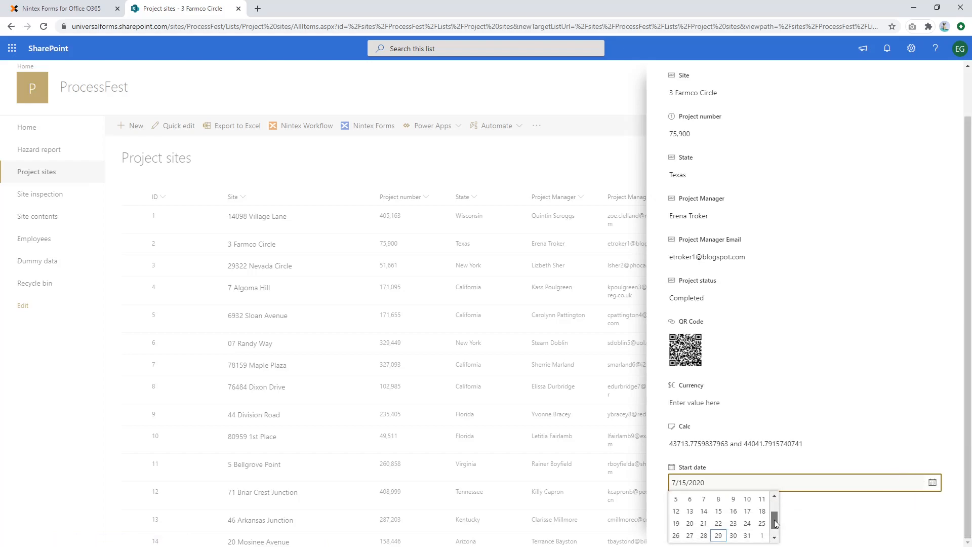
{"action": "left_click", "coordinate": [748, 536]}
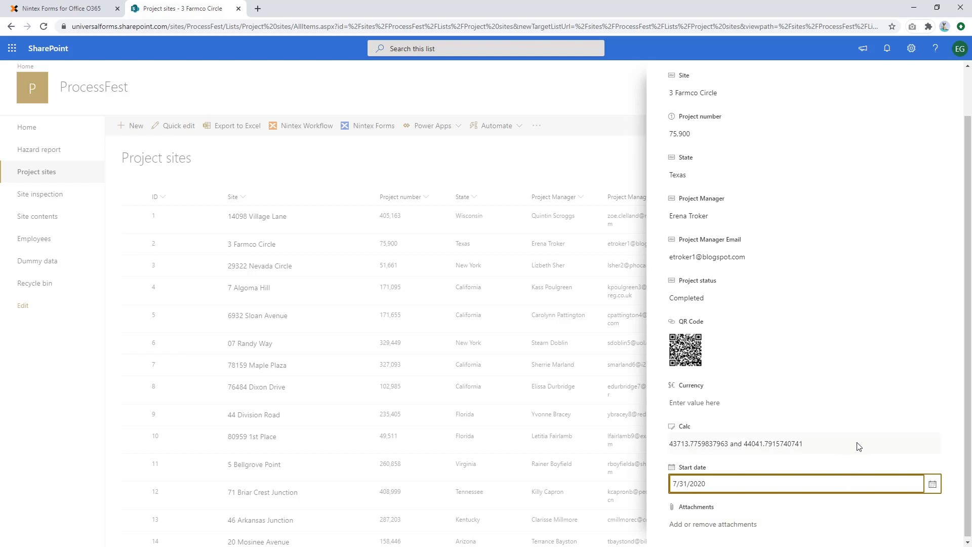
{"action": "scroll", "coordinate": [766, 183], "scroll_direction": "up", "scroll_amount": 1}
{"action": "scroll", "coordinate": [787, 104], "scroll_direction": "down", "scroll_amount": 1}
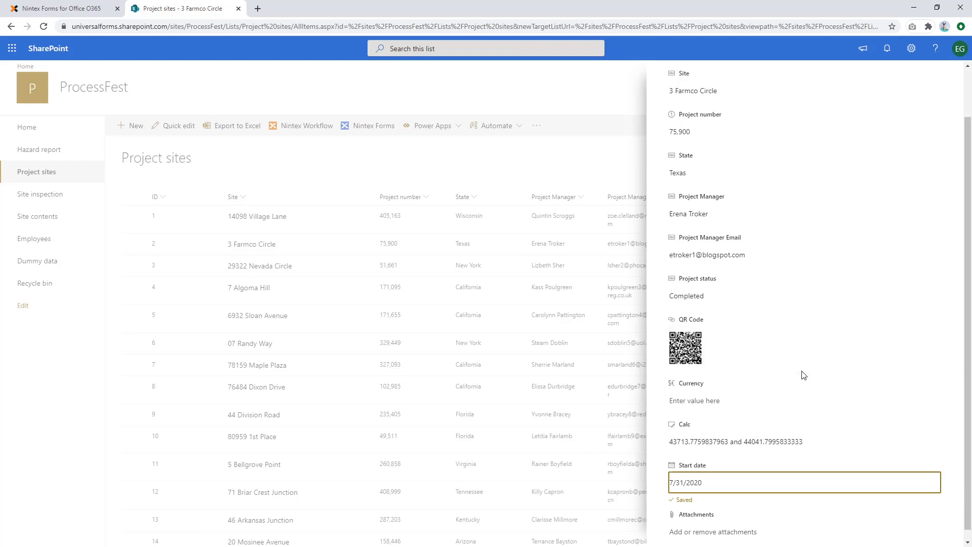
{"action": "scroll", "coordinate": [805, 375], "scroll_direction": "up", "scroll_amount": 1}
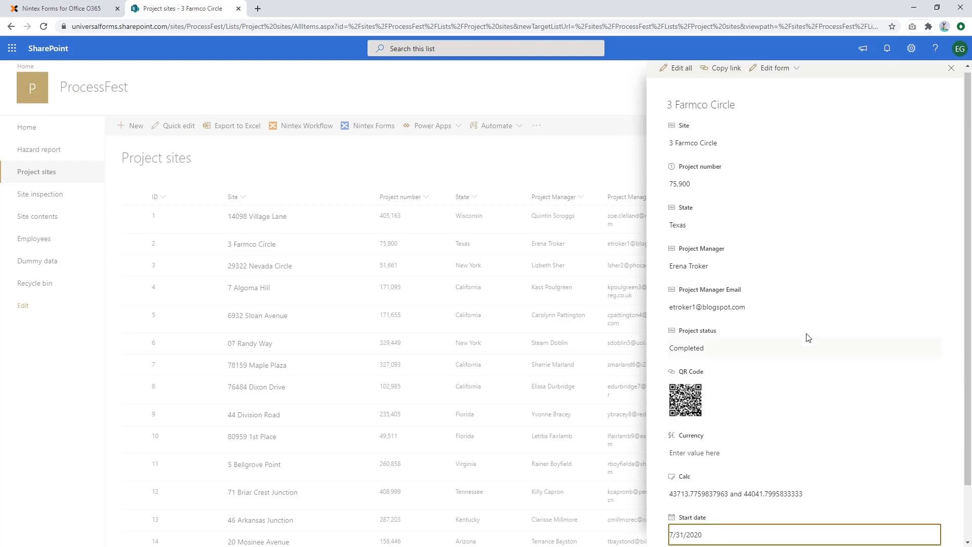
{"action": "left_click", "coordinate": [465, 99]}
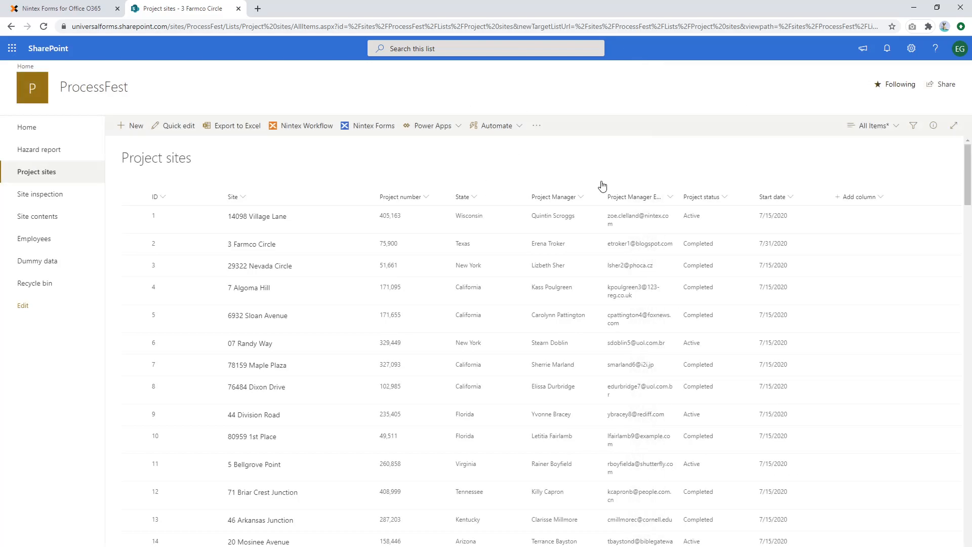
{"action": "left_click", "coordinate": [76, 8]}
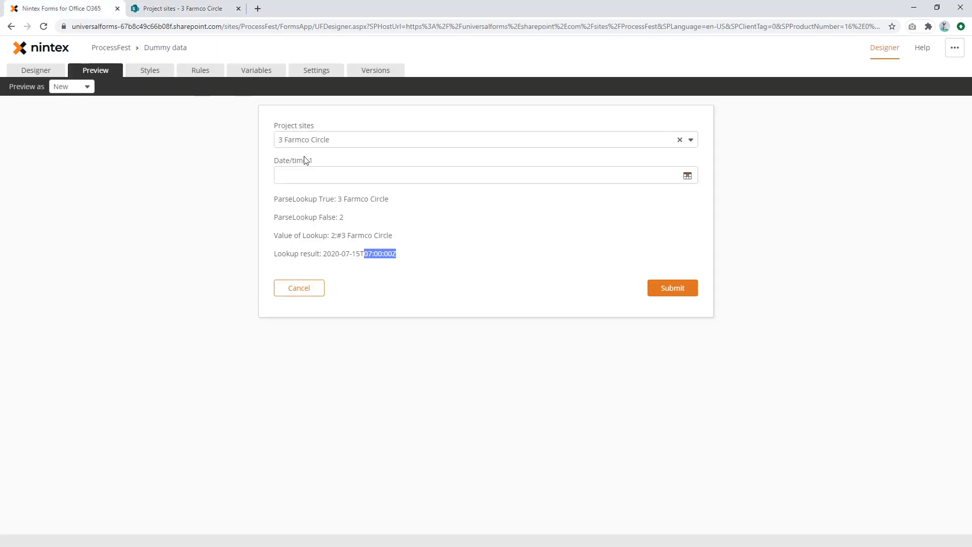
- Reload the preview with 3 Farmco Circle and confirm Lookup result reads 2020-07-31T07:00:00Z
{"action": "left_click", "coordinate": [53, 73]}
{"action": "left_click", "coordinate": [94, 70]}
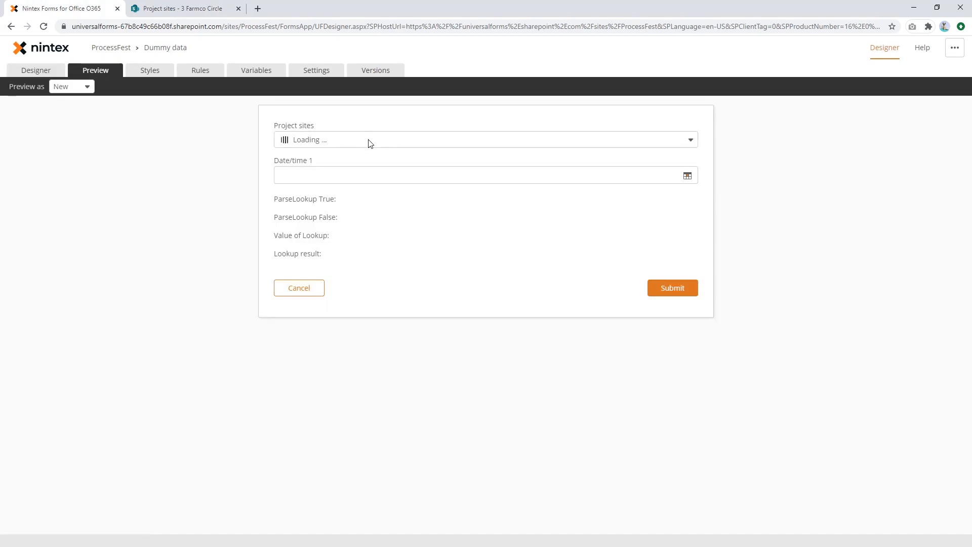
{"action": "left_click", "coordinate": [358, 146]}
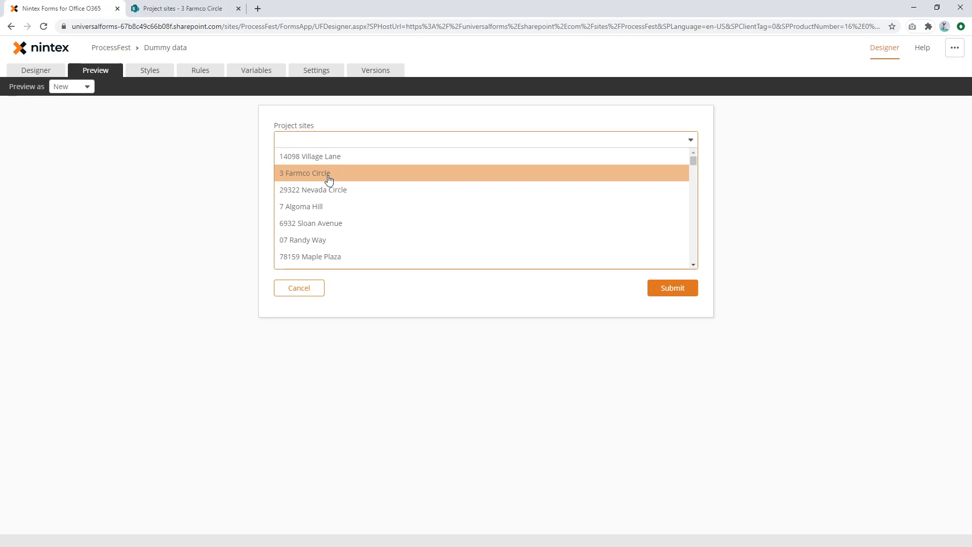
{"action": "left_click", "coordinate": [317, 176]}
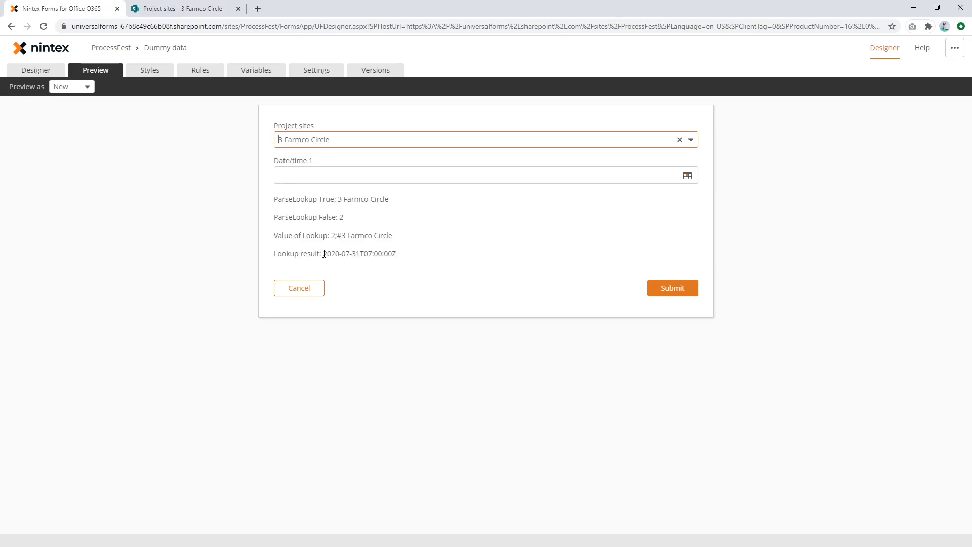
{"action": "left_click_drag", "start_coordinate": [324, 253], "coordinate": [359, 255]}
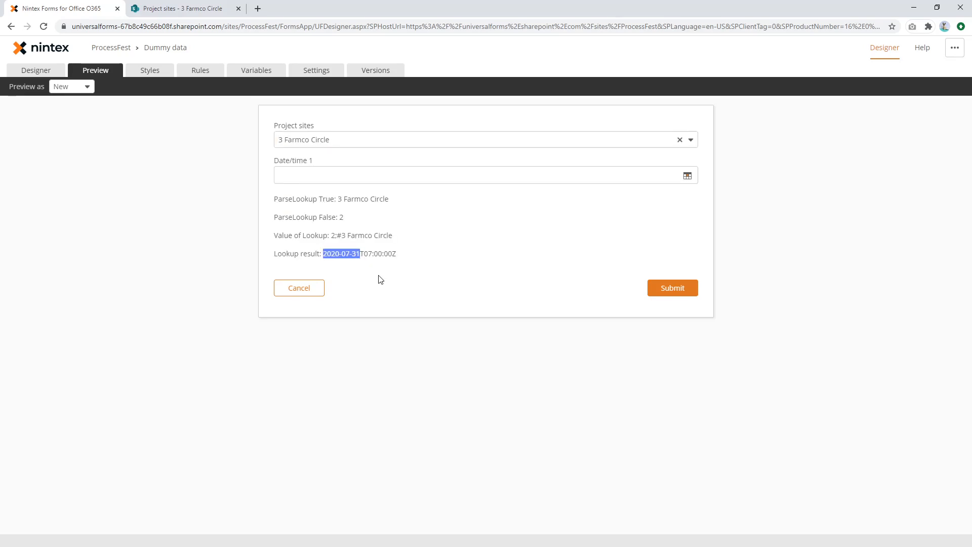
{"action": "left_click_drag", "start_coordinate": [397, 253], "coordinate": [328, 253]}
{"action": "left_click", "coordinate": [210, 76]}
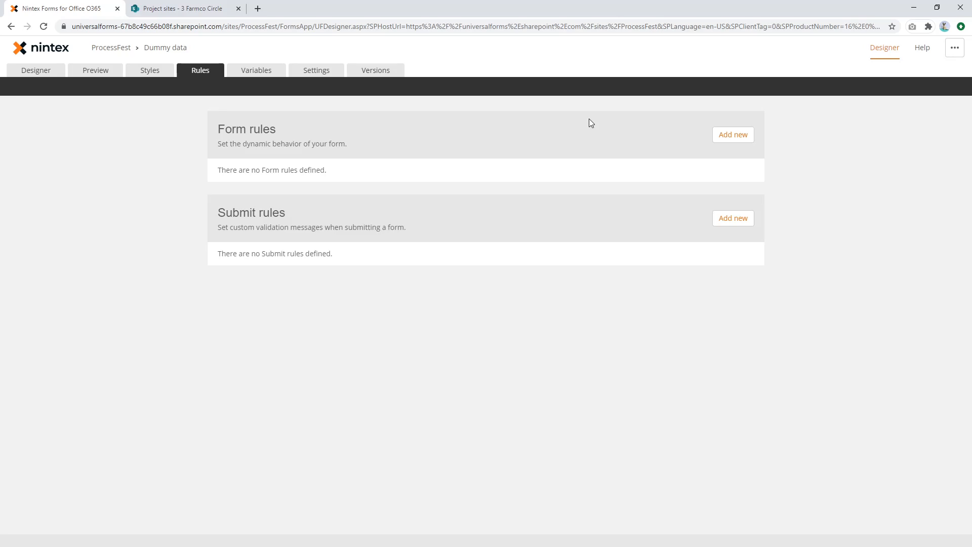
- Inspect the default value setting of Date/time 1 in the designer
{"action": "left_click", "coordinate": [46, 73]}
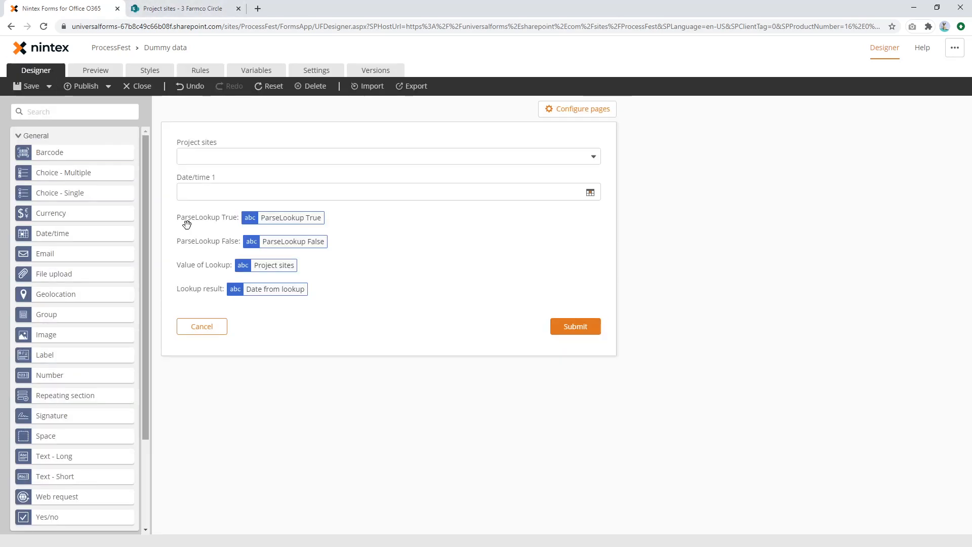
{"action": "left_click", "coordinate": [293, 190]}
{"action": "left_click", "coordinate": [853, 321]}
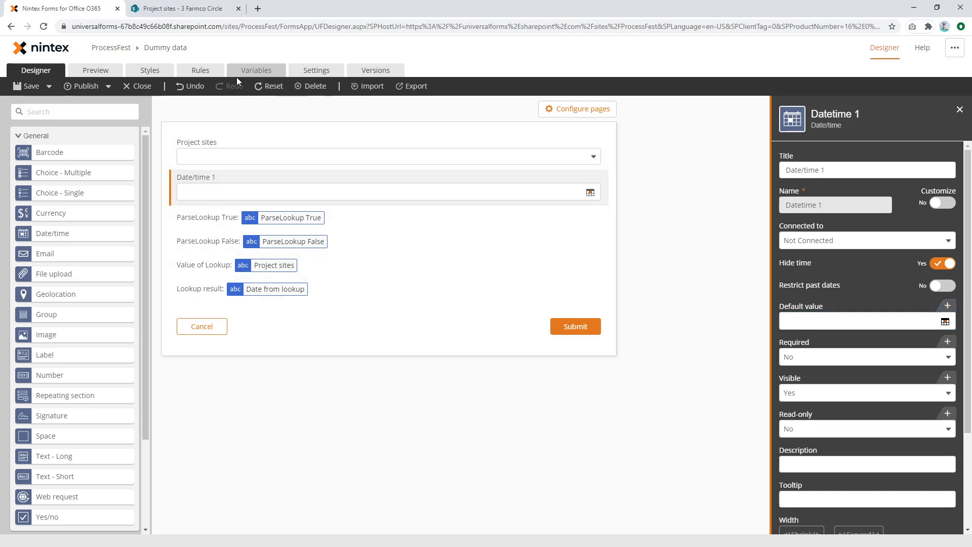
{"action": "left_click", "coordinate": [213, 74]}
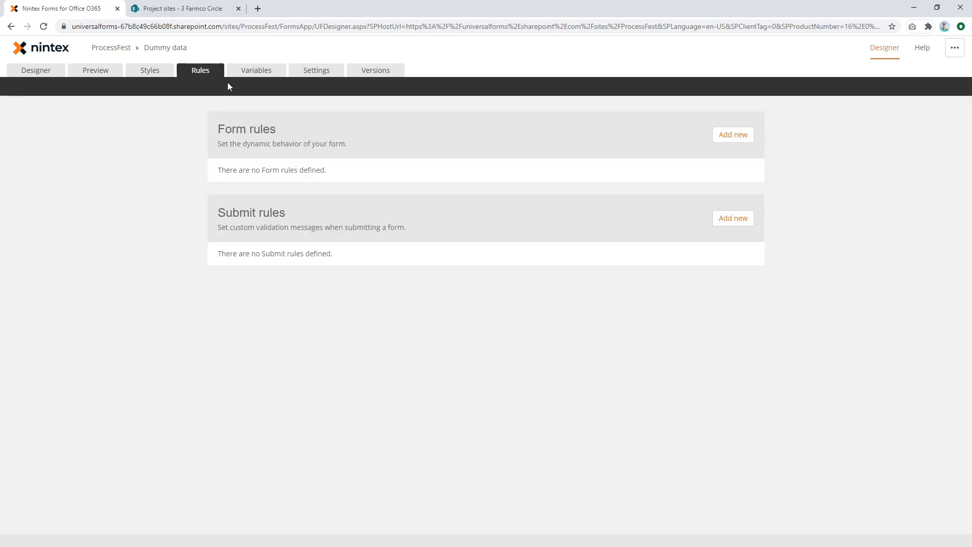
- Add a rule named 'Fill the date' with the condition Project sites is filled
{"action": "left_click", "coordinate": [731, 146]}
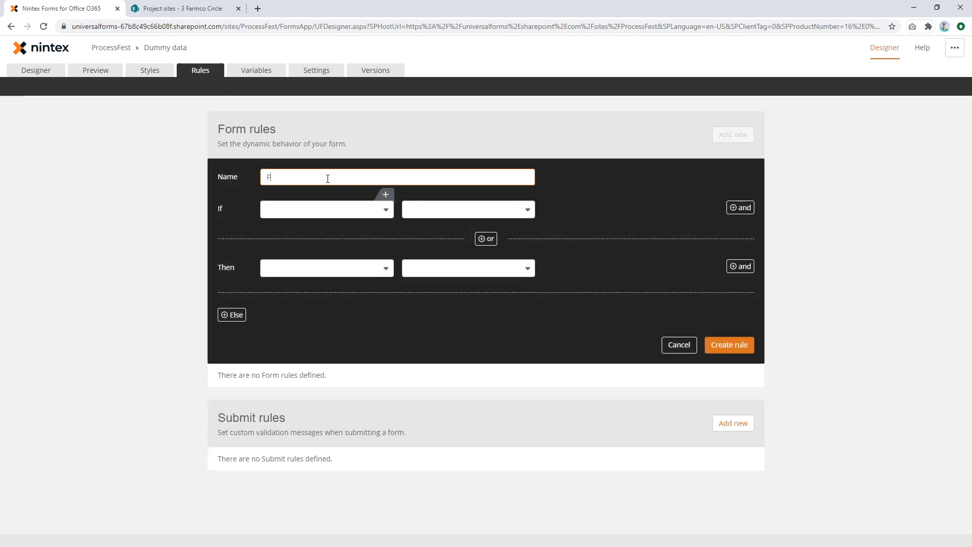
{"action": "type", "text": "Fill the date"}
{"action": "left_click", "coordinate": [346, 215]}
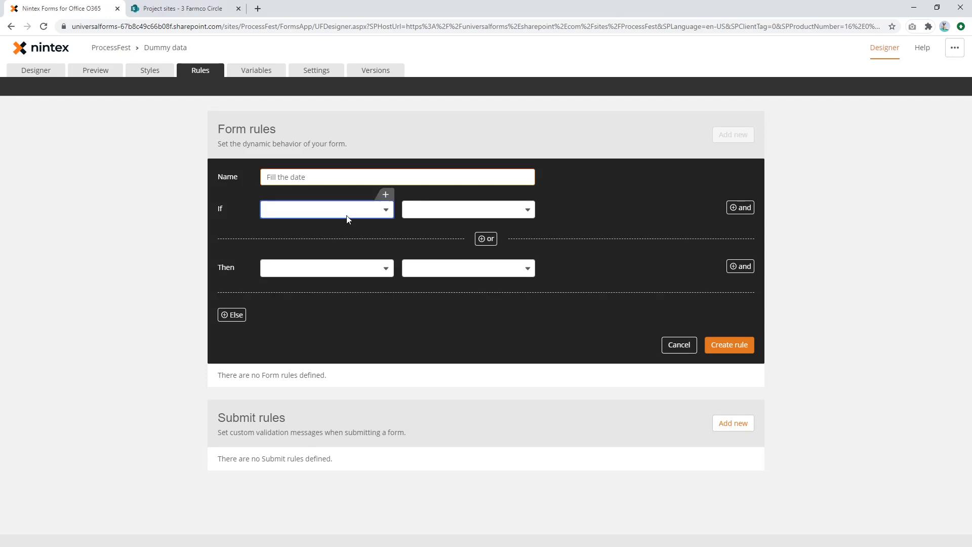
{"action": "left_click", "coordinate": [315, 243]}
{"action": "left_click", "coordinate": [436, 211]}
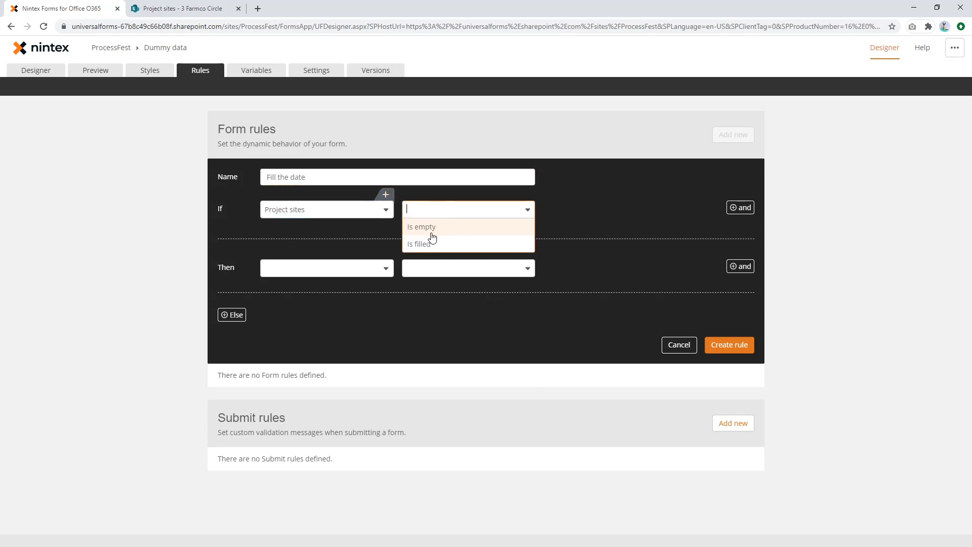
{"action": "left_click", "coordinate": [431, 242]}
- Make the rule set Datetime 1's Value and bring up the formula inserter
{"action": "left_click", "coordinate": [326, 271]}
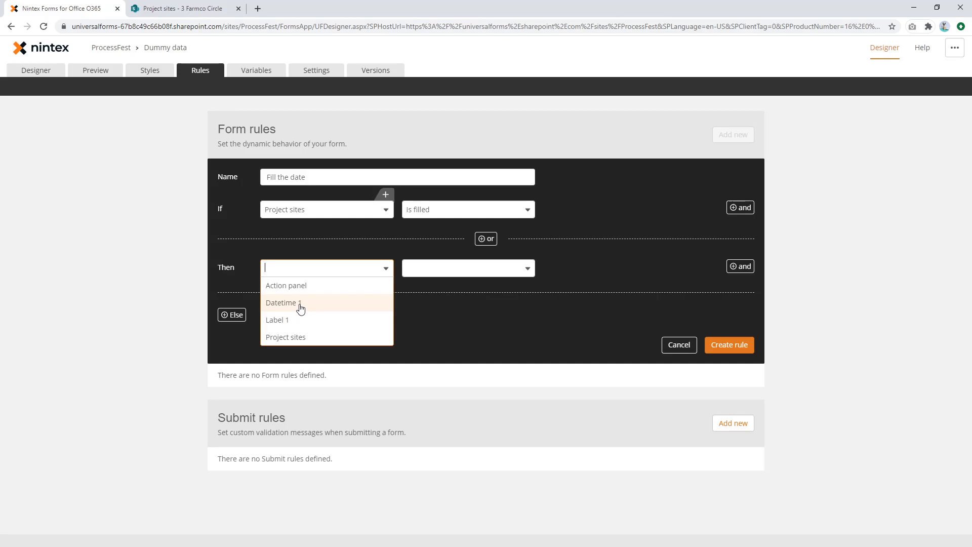
{"action": "left_click", "coordinate": [330, 304]}
{"action": "left_click", "coordinate": [445, 269]}
{"action": "scroll", "coordinate": [436, 388], "scroll_direction": "down", "scroll_amount": 2}
{"action": "left_click", "coordinate": [436, 388]}
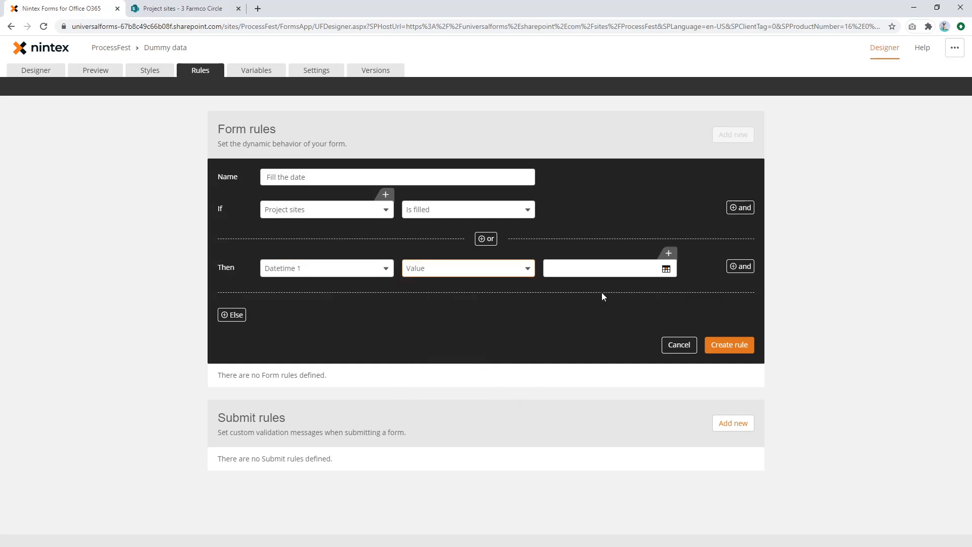
{"action": "left_click", "coordinate": [658, 255]}
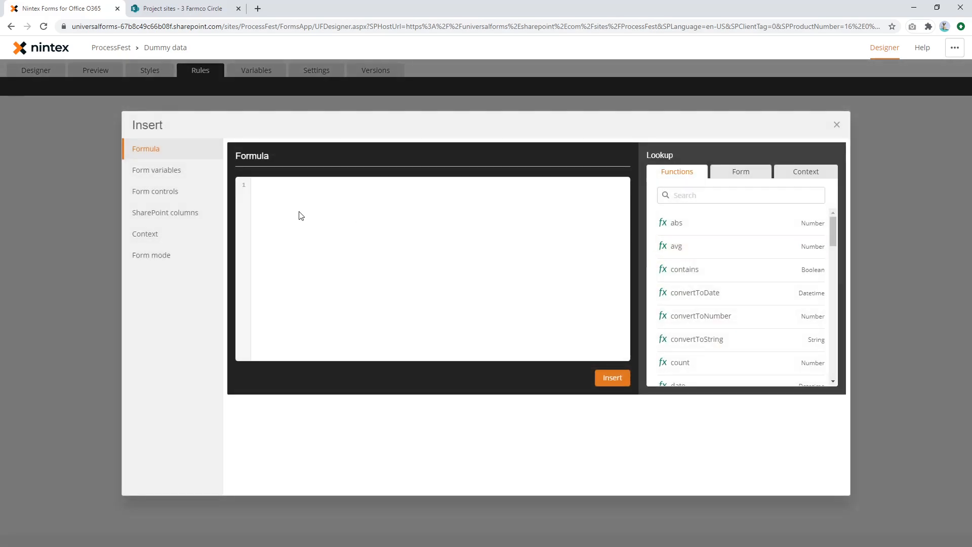
- Review the Date from lookup variable's formula among form variables, then cancel without changes
{"action": "left_click", "coordinate": [165, 171]}
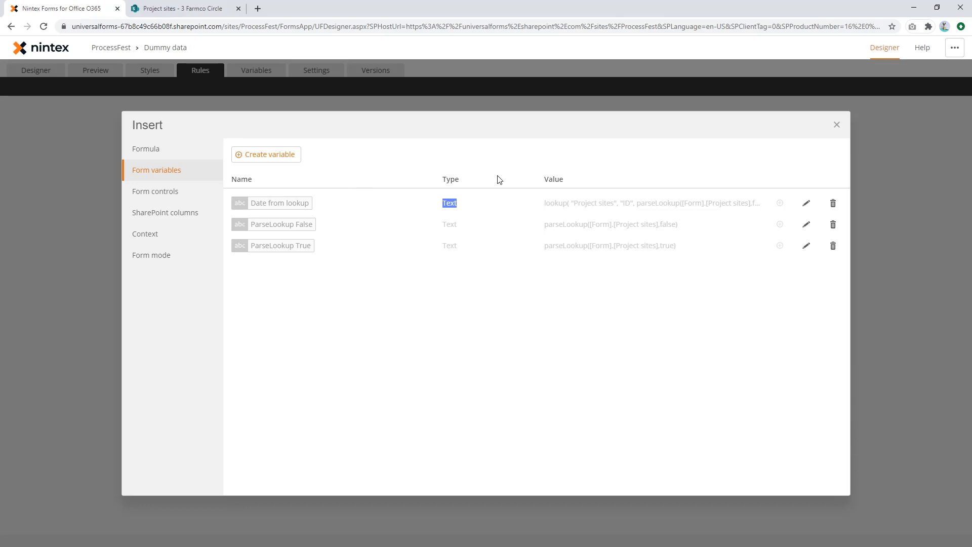
{"action": "left_click", "coordinate": [806, 203]}
{"action": "left_click", "coordinate": [311, 389]}
{"action": "key", "text": "ctrl+a"}
{"action": "key", "text": "ctrl+c"}
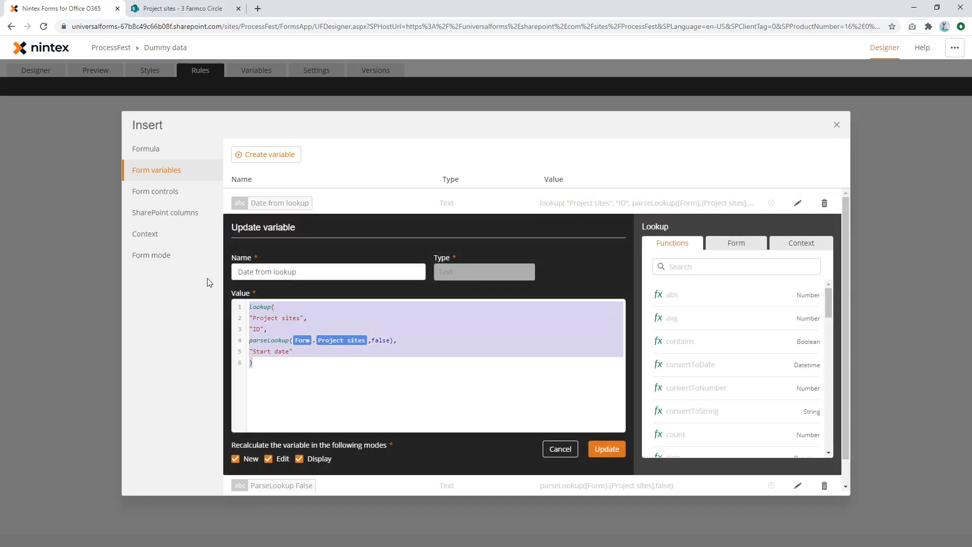
{"action": "left_click", "coordinate": [560, 449]}
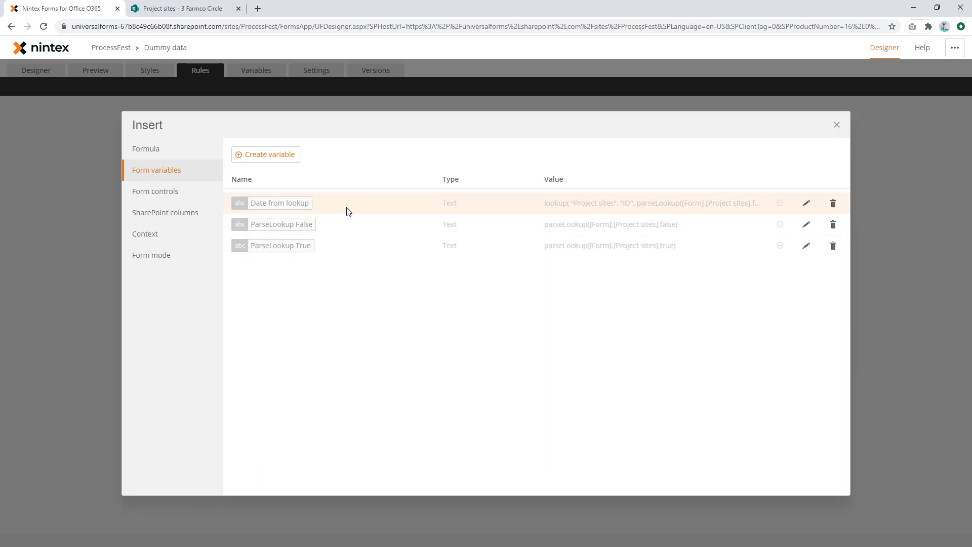
- Create a variable from the pasted lookup formula named 'Date Time Lookup in correct type'
{"action": "left_click", "coordinate": [271, 155]}
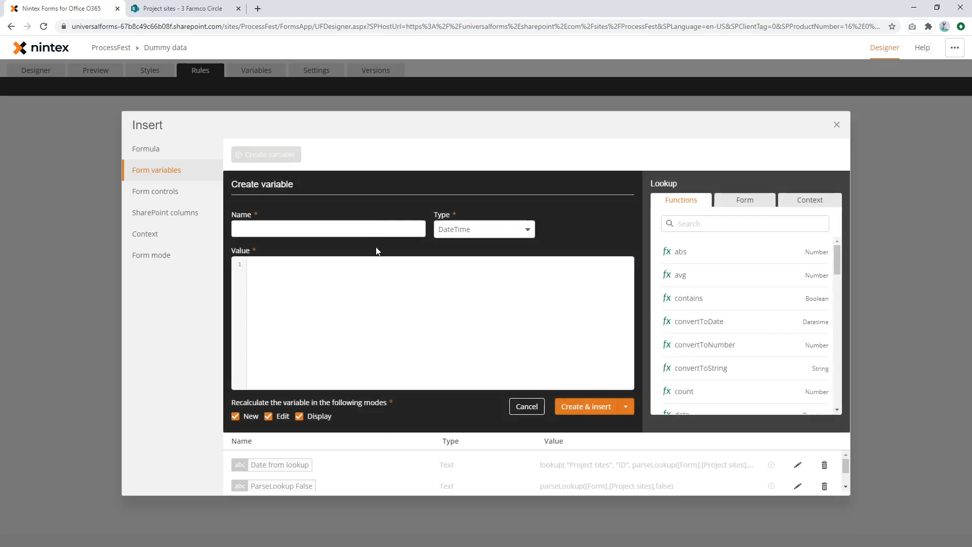
{"action": "key", "text": "ctrl+v"}
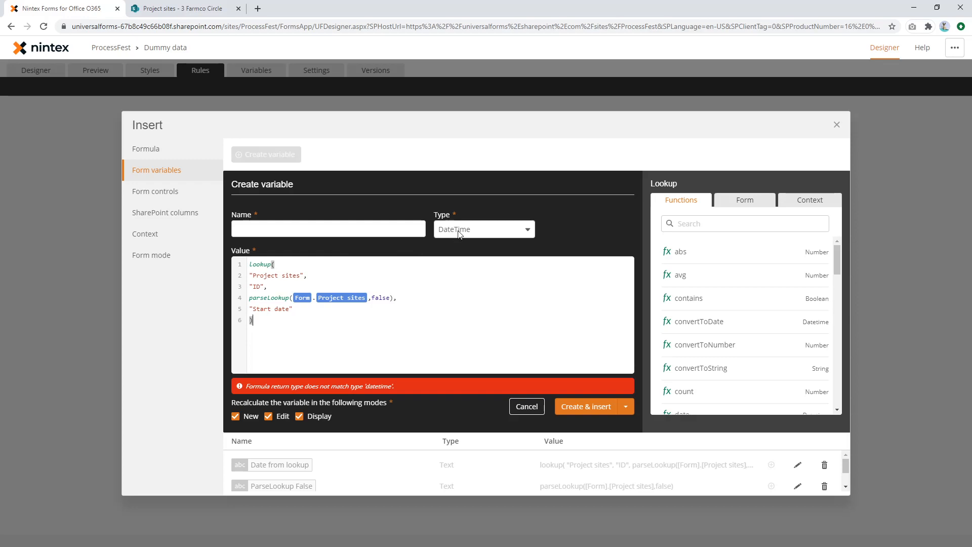
{"action": "left_click", "coordinate": [380, 232]}
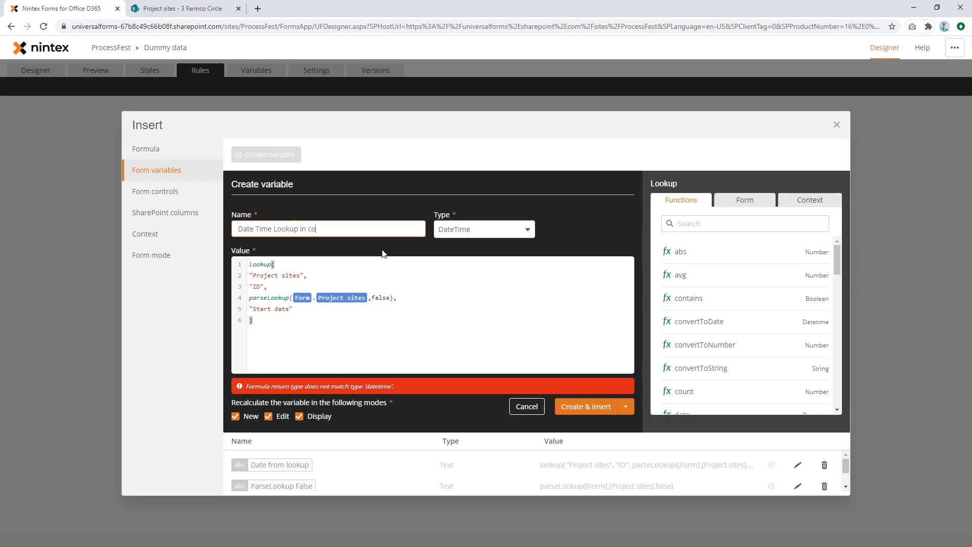
{"action": "type", "text": "Date Time Lookup in correct format"}
{"action": "key", "text": "ctrl+shift+Left"}
{"action": "type", "text": "type"}
{"action": "left_click", "coordinate": [587, 408]}
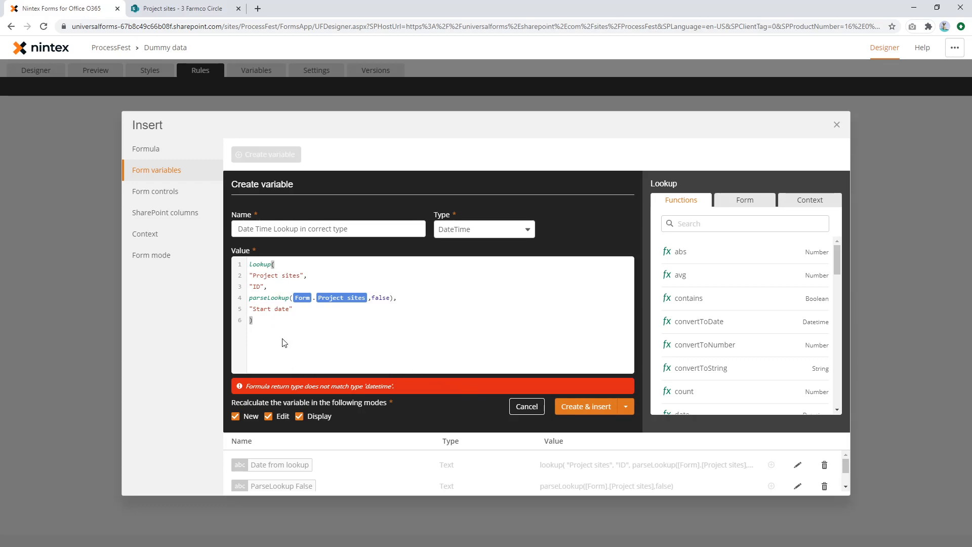
- Wrap the lookup formula in convertToDate( … ) and insert the variable as Datetime 1's value
{"action": "key", "text": "ctrl+a"}
{"action": "left_click", "coordinate": [423, 340]}
{"action": "key", "text": "Return"}
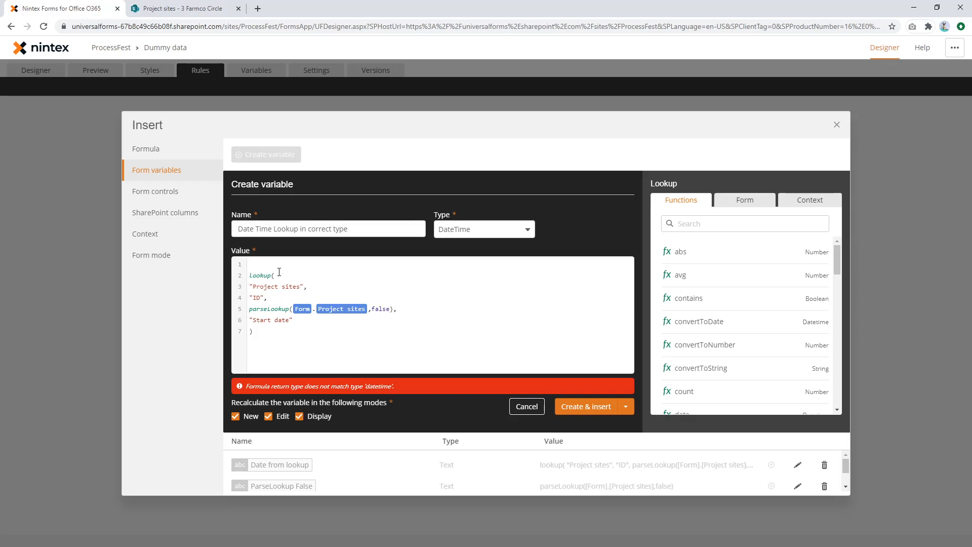
{"action": "type", "text": "conver"}
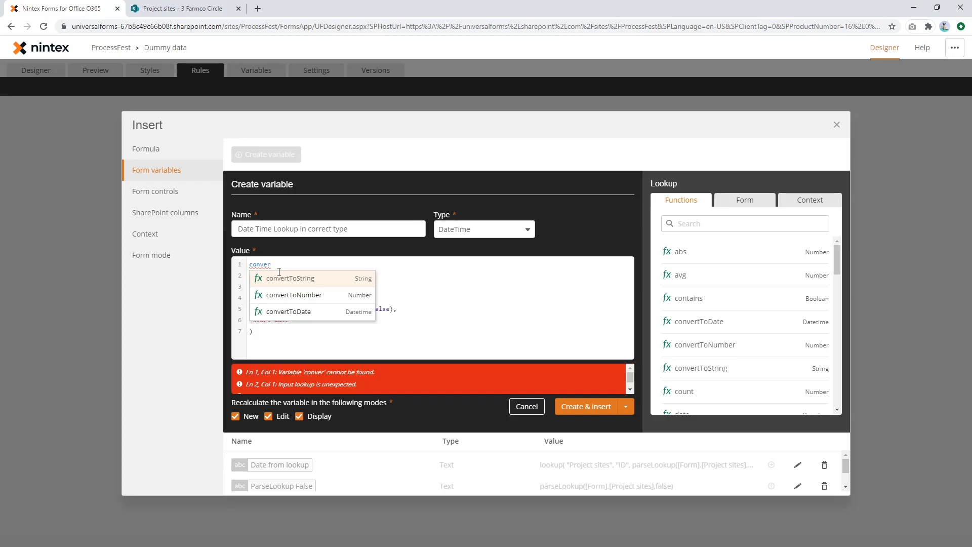
{"action": "key", "text": "Down"}
{"action": "key", "text": "Down"}
{"action": "key", "text": "Return"}
{"action": "key", "text": "BackSpace"}
{"action": "left_click", "coordinate": [279, 273]}
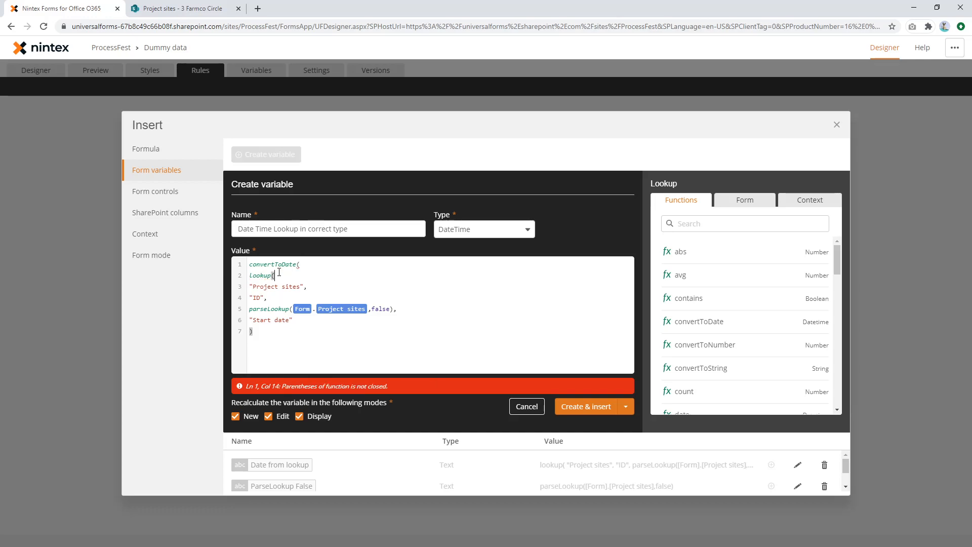
{"action": "key", "text": "Down"}
{"action": "key", "text": "Return"}
{"action": "type", "text": ")"}
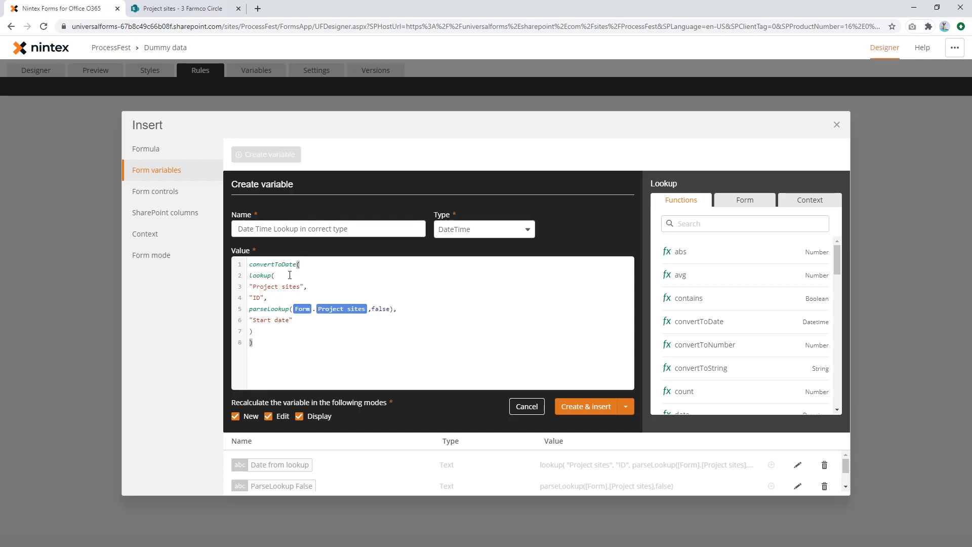
{"action": "left_click", "coordinate": [592, 407]}
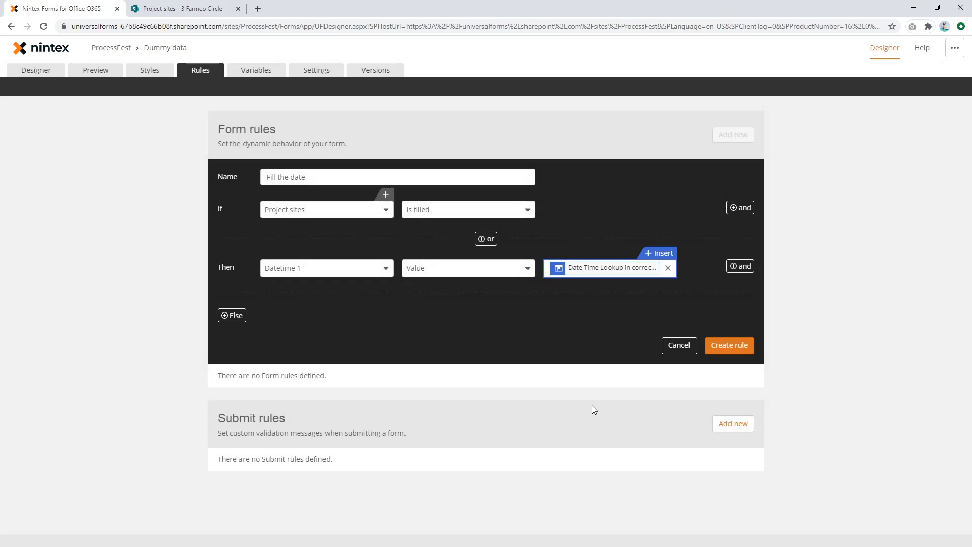
- Review the inserted DateTime variable's formula and apply the update
{"action": "left_click", "coordinate": [591, 271]}
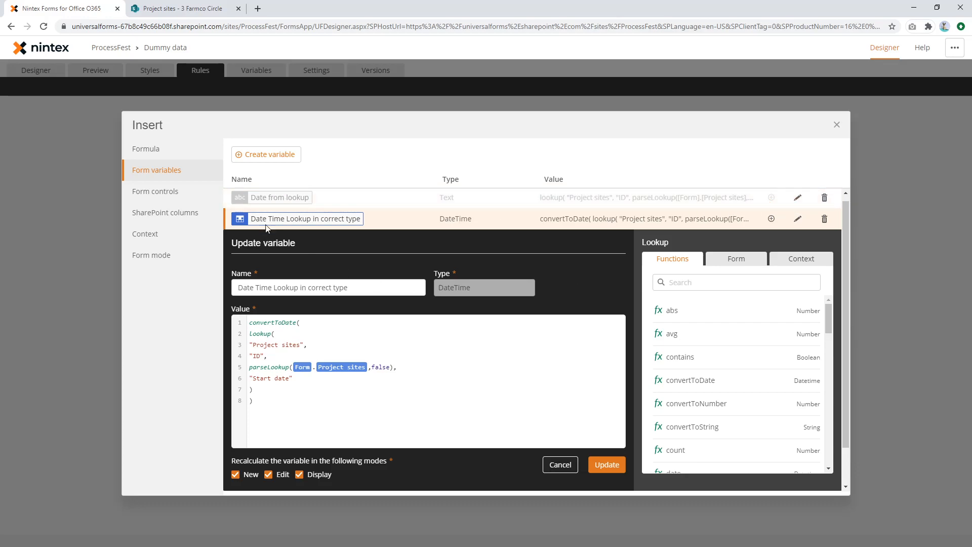
{"action": "left_click_drag", "start_coordinate": [383, 410], "coordinate": [267, 323]}
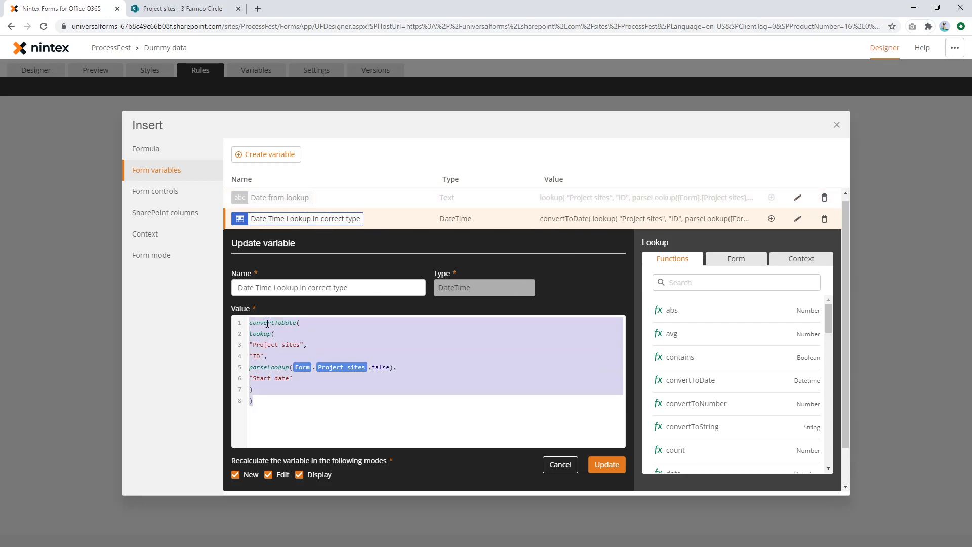
{"action": "left_click", "coordinate": [610, 464]}
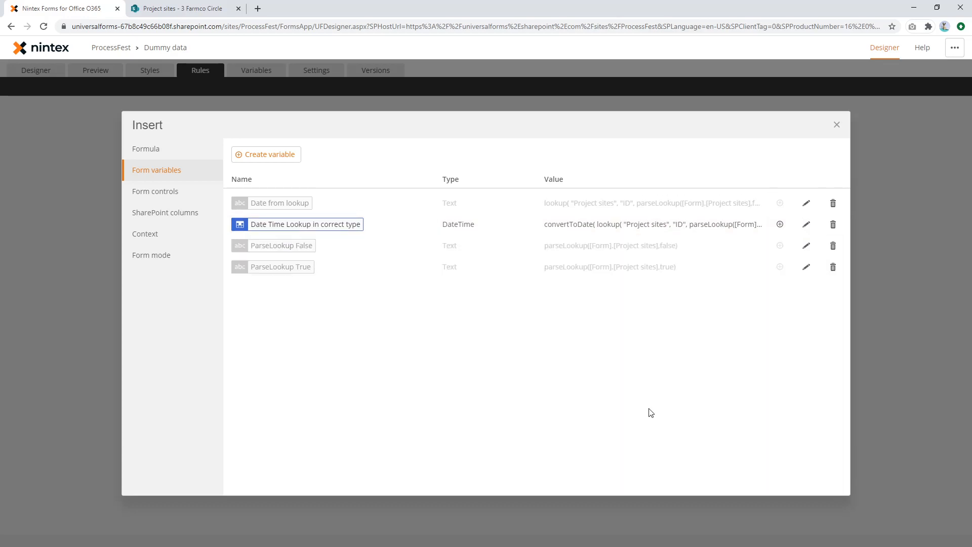
- Add an Else branch setting Datetime 1's Value and save the Fill the date rule
{"action": "left_click", "coordinate": [838, 126]}
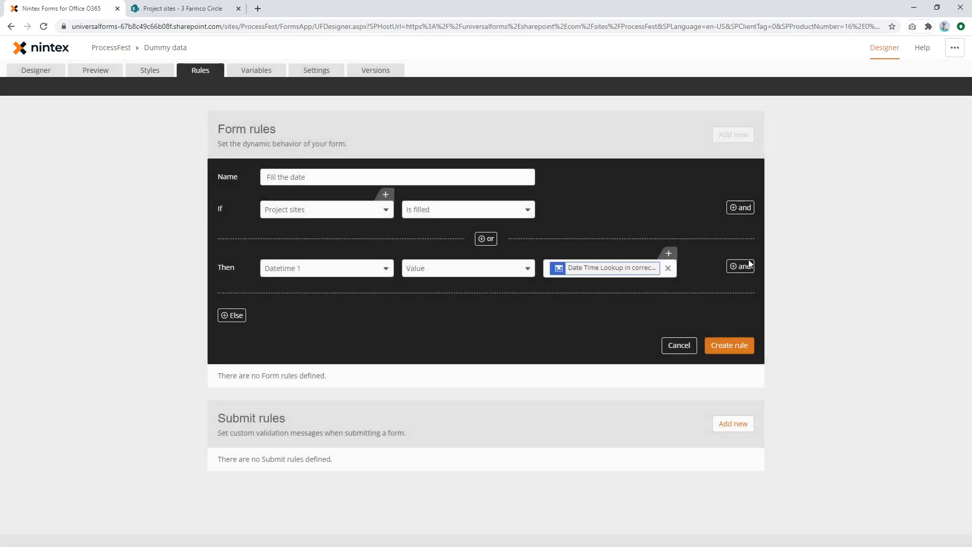
{"action": "left_click", "coordinate": [242, 316]}
{"action": "left_click", "coordinate": [319, 317]}
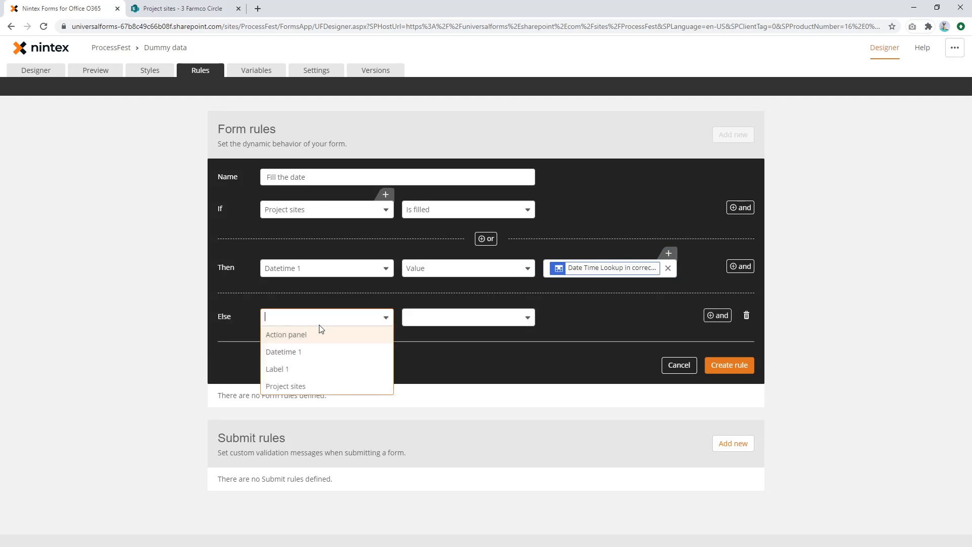
{"action": "left_click", "coordinate": [296, 353]}
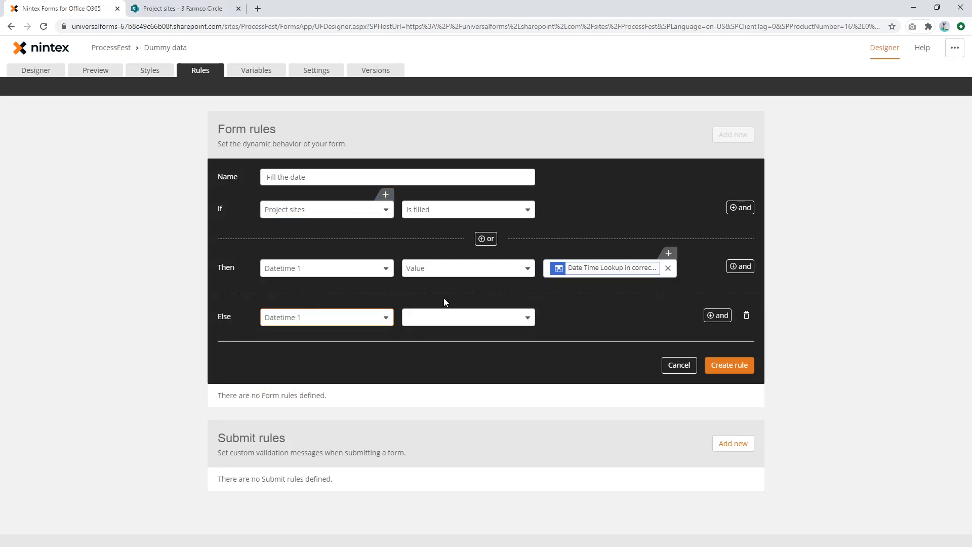
{"action": "left_click", "coordinate": [444, 316]}
{"action": "scroll", "coordinate": [445, 410], "scroll_direction": "down", "scroll_amount": 2}
{"action": "left_click", "coordinate": [442, 423]}
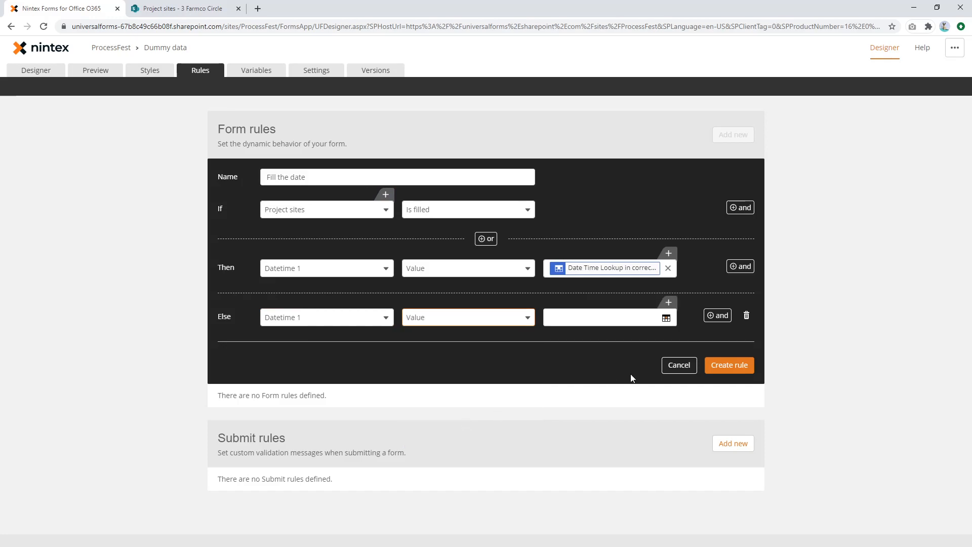
{"action": "left_click", "coordinate": [732, 371]}
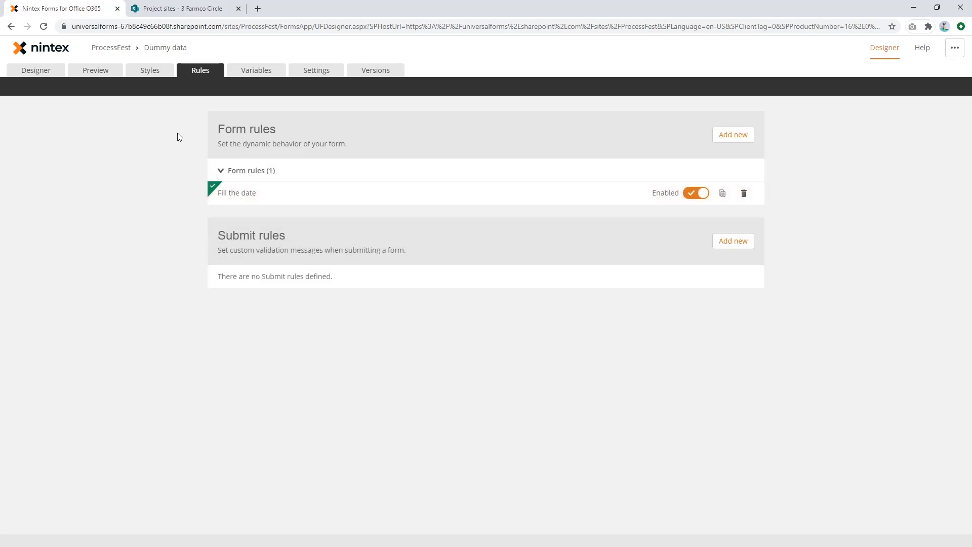
{"action": "left_click", "coordinate": [96, 73]}
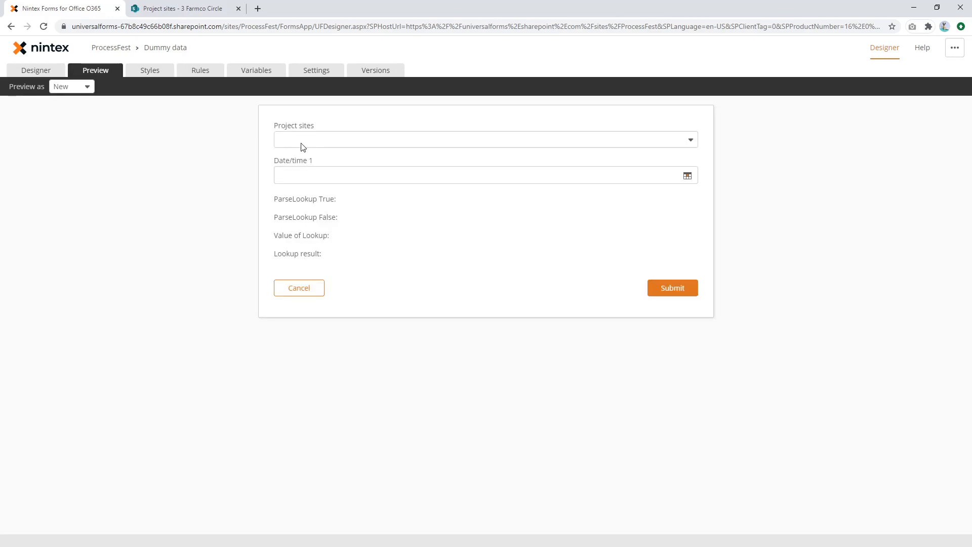
{"action": "left_click", "coordinate": [334, 147]}
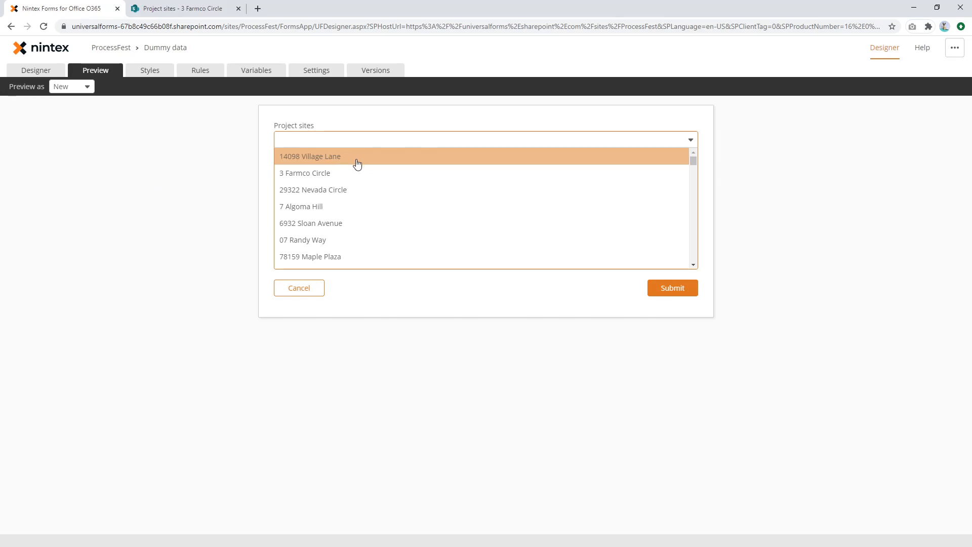
{"action": "left_click", "coordinate": [355, 163]}
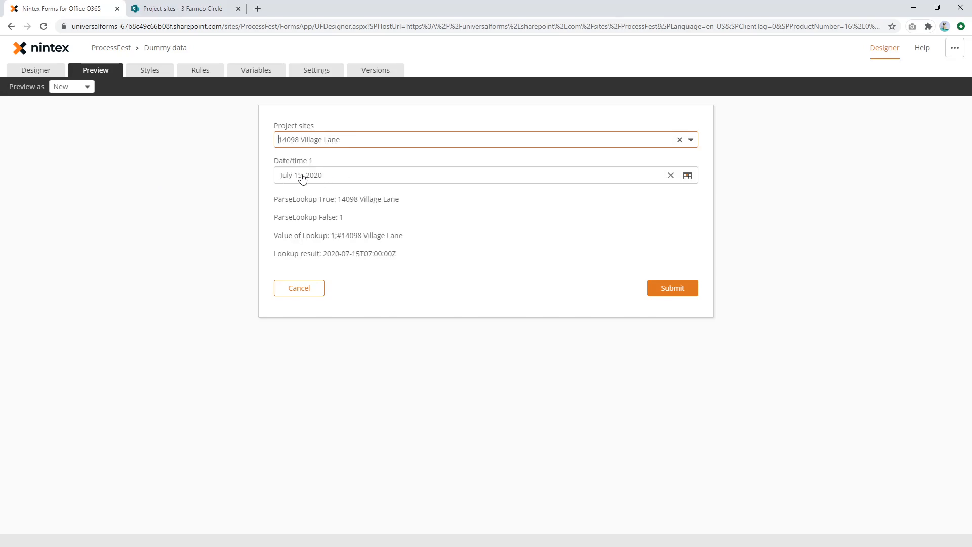
{"action": "left_click", "coordinate": [185, 9]}
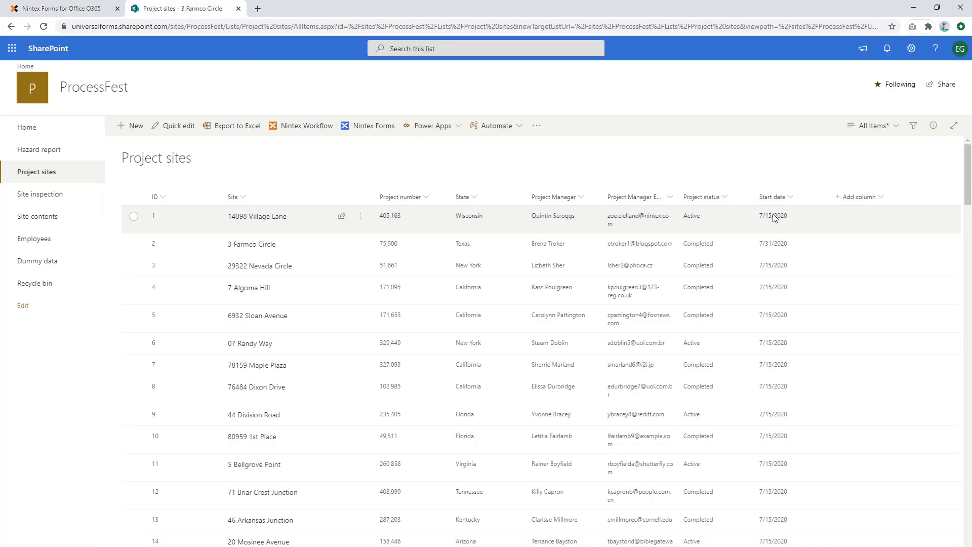
{"action": "left_click", "coordinate": [99, 8]}
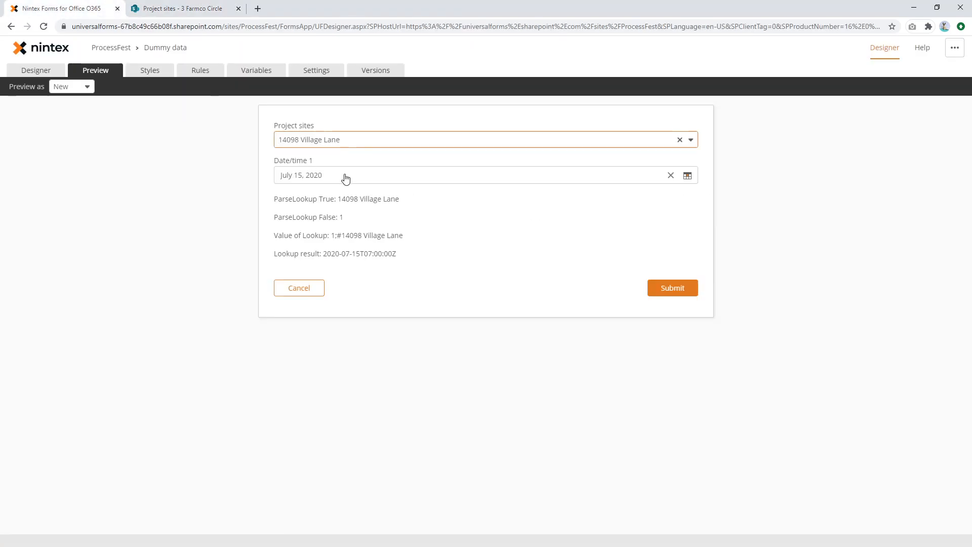
{"action": "left_click", "coordinate": [356, 146]}
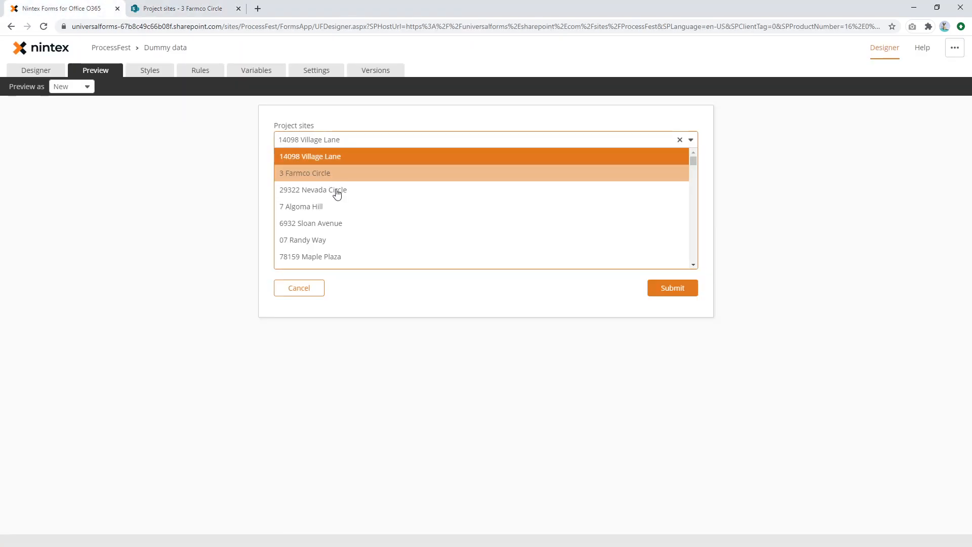
{"action": "left_click", "coordinate": [334, 178]}
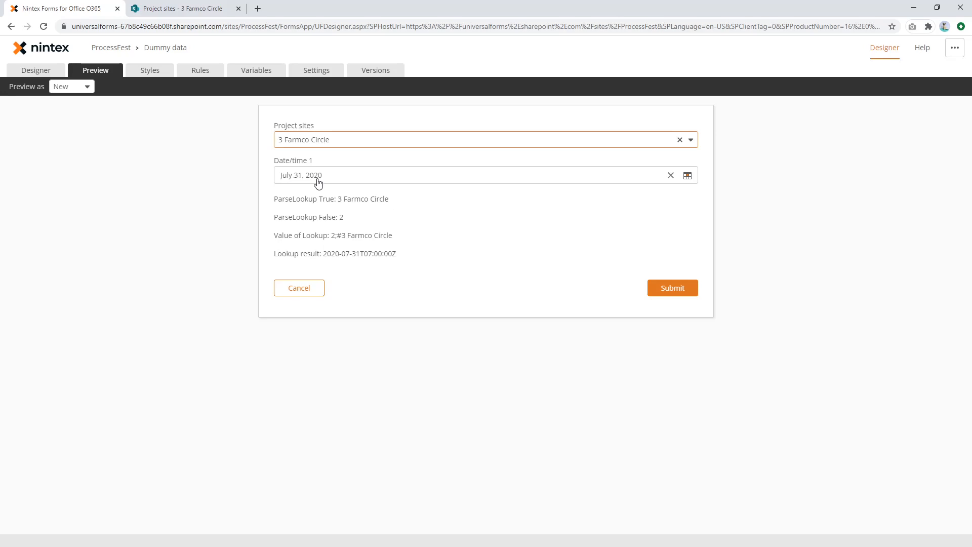
{"action": "left_click", "coordinate": [155, 9]}
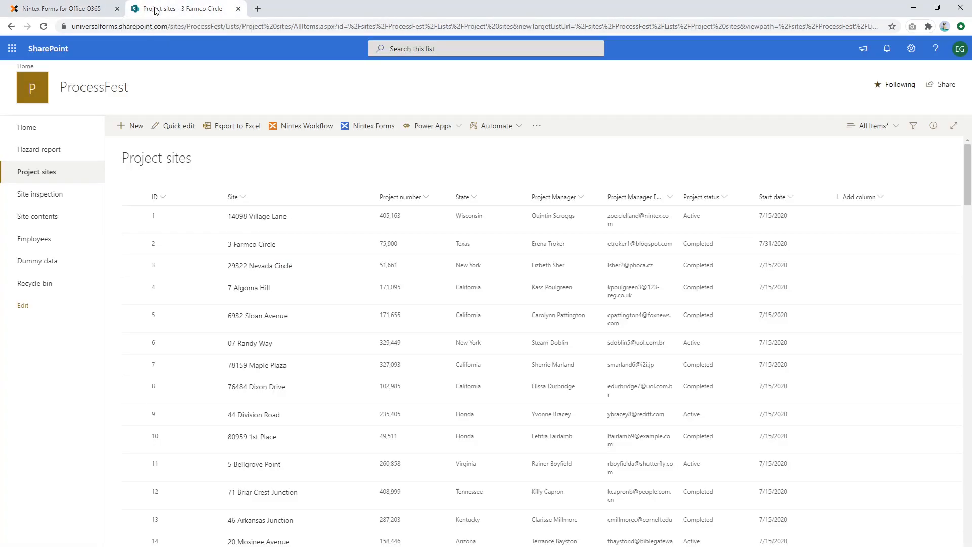
{"action": "left_click", "coordinate": [60, 9]}
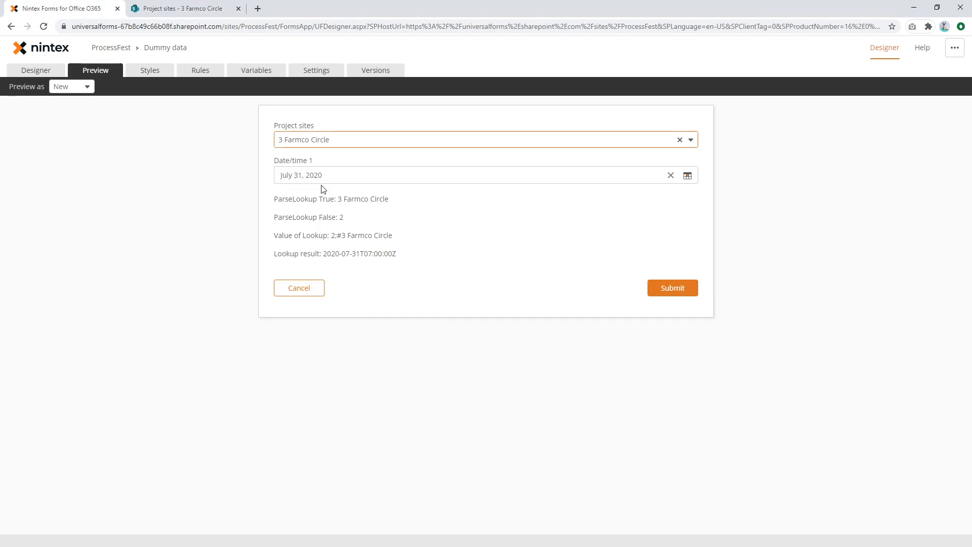
{"action": "left_click_drag", "start_coordinate": [323, 253], "coordinate": [397, 256]}
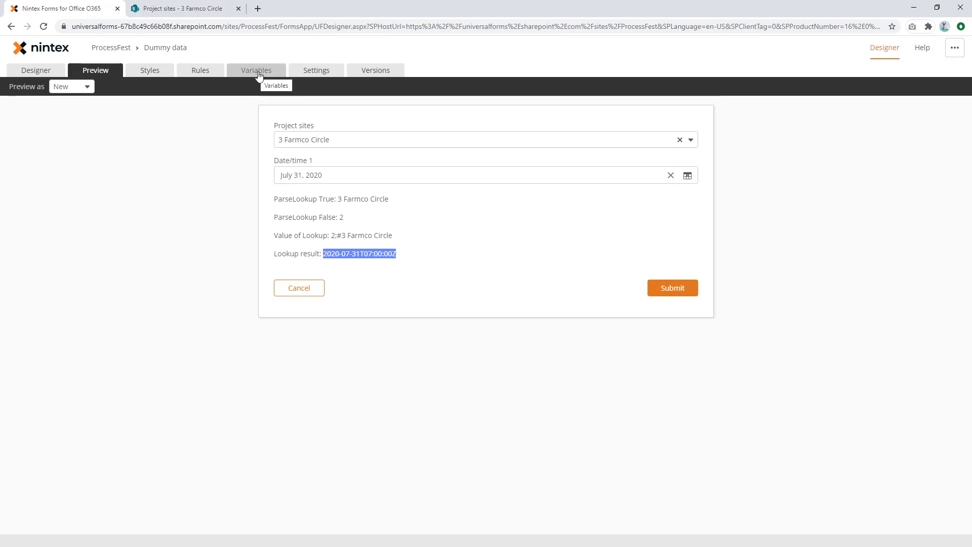
{"action": "left_click", "coordinate": [31, 71]}
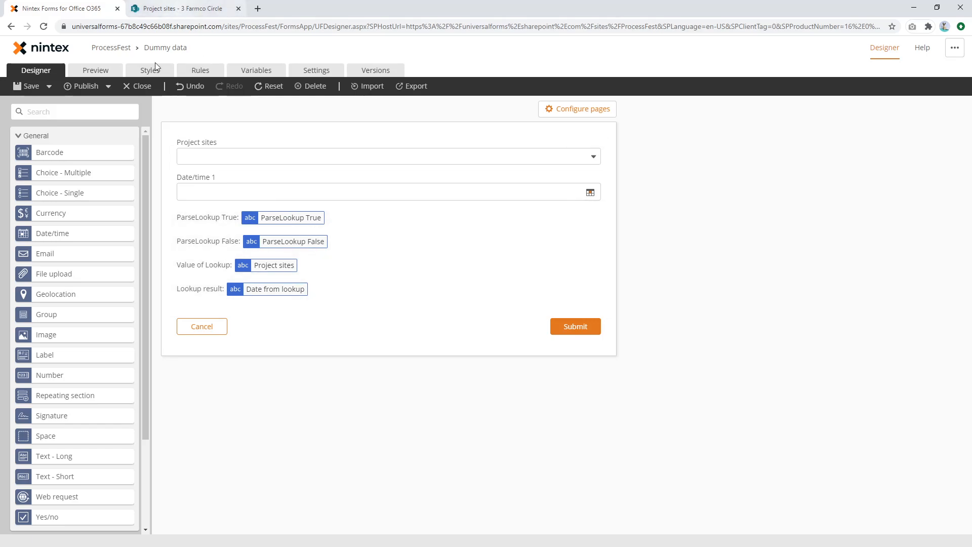
{"action": "left_click", "coordinate": [94, 70]}
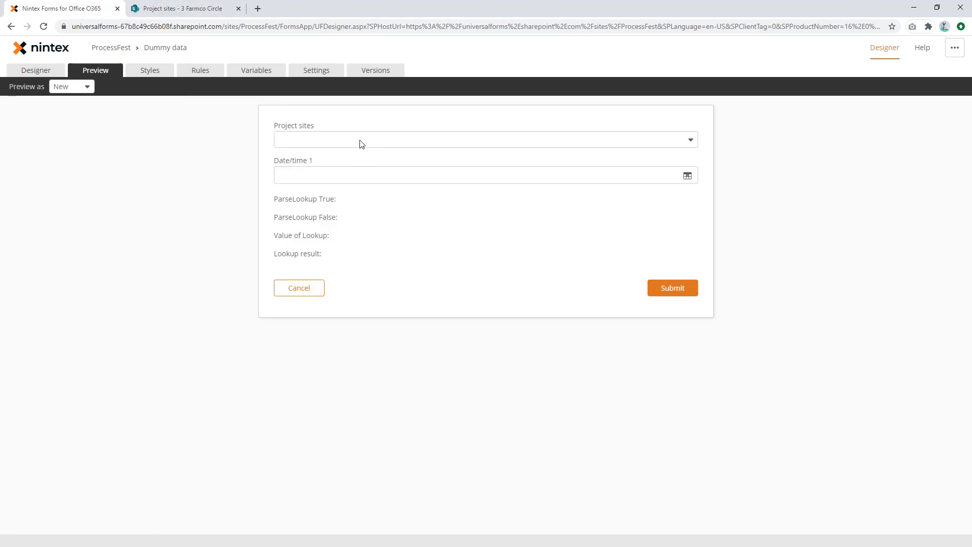
{"action": "left_click", "coordinate": [362, 144]}
{"action": "key", "text": "Return"}
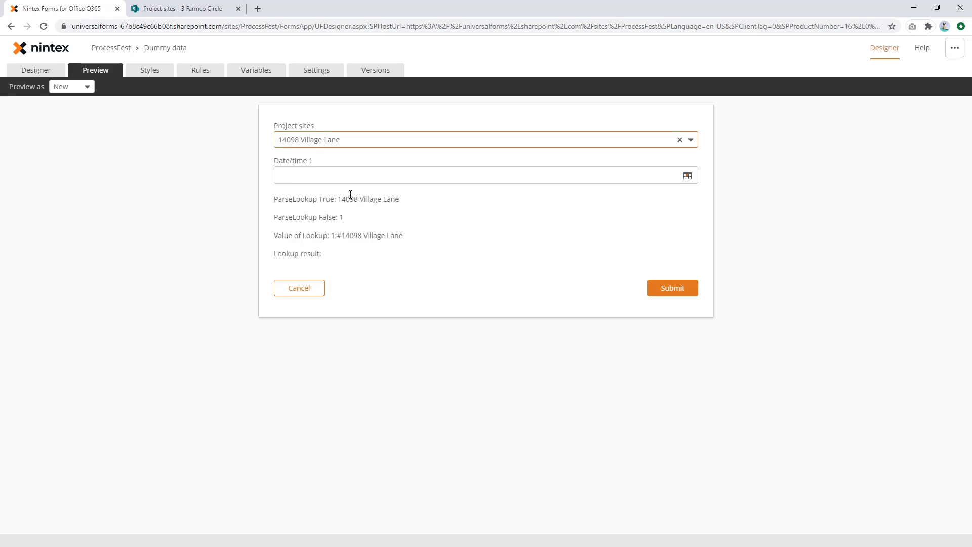
{"action": "left_click_drag", "start_coordinate": [324, 254], "coordinate": [396, 254]}
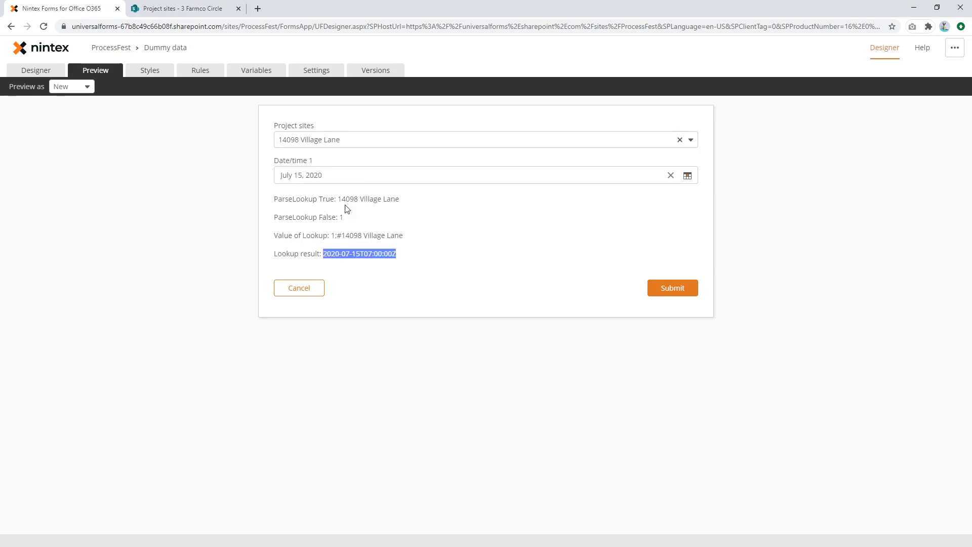
{"action": "left_click", "coordinate": [255, 70]}
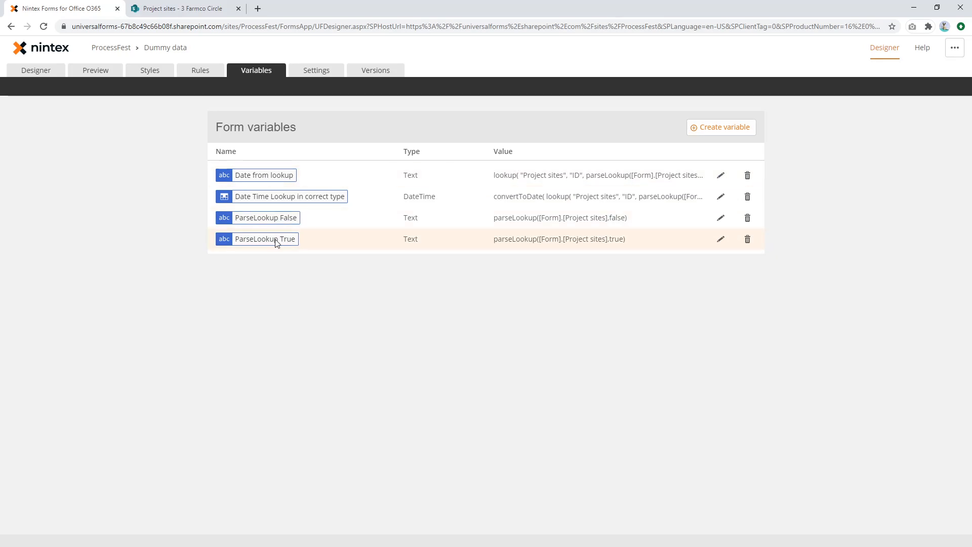
- Delete the ParseLookup True, ParseLookup False and Date from lookup variables
{"action": "left_click", "coordinate": [747, 239]}
{"action": "left_click", "coordinate": [722, 239]}
{"action": "left_click", "coordinate": [747, 218]}
{"action": "left_click", "coordinate": [721, 218]}
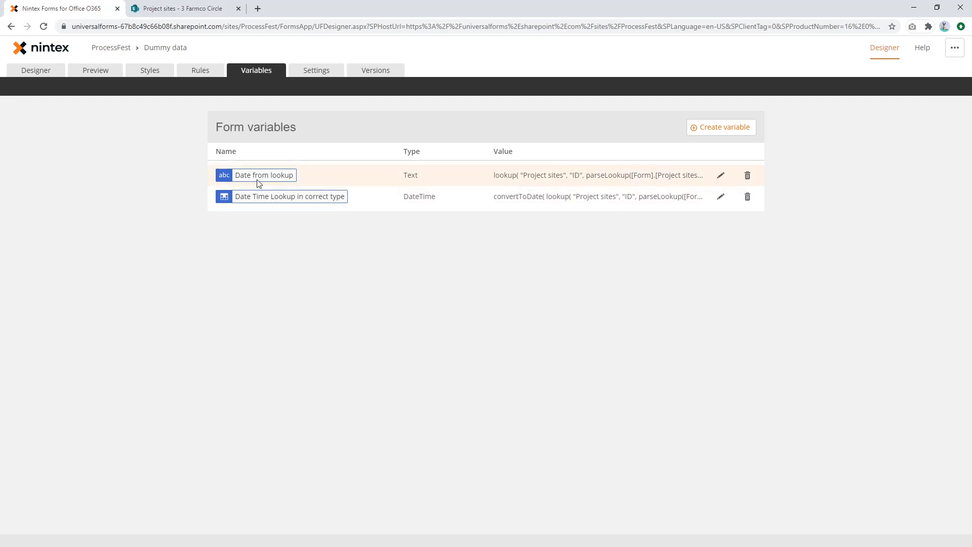
{"action": "left_click_drag", "start_coordinate": [496, 175], "coordinate": [704, 176]}
{"action": "left_click", "coordinate": [747, 175]}
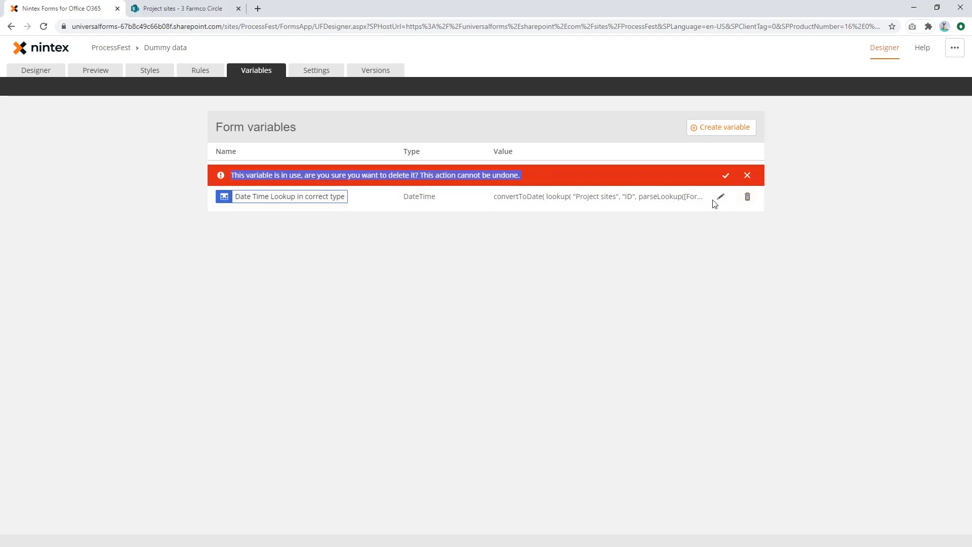
{"action": "left_click", "coordinate": [725, 177]}
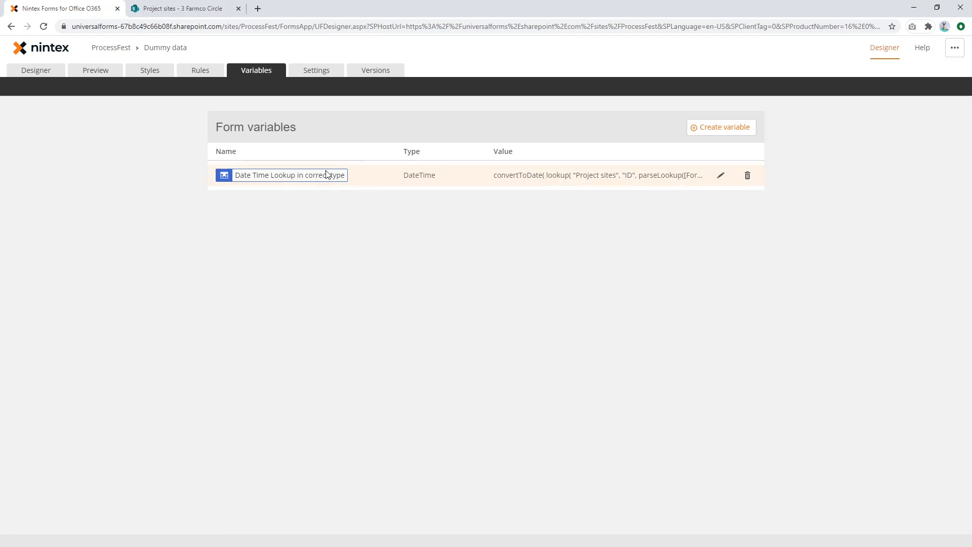
- Review the 'Date Time Lookup in correct type' formula, then open the Fill the date rule
{"action": "left_click", "coordinate": [720, 175]}
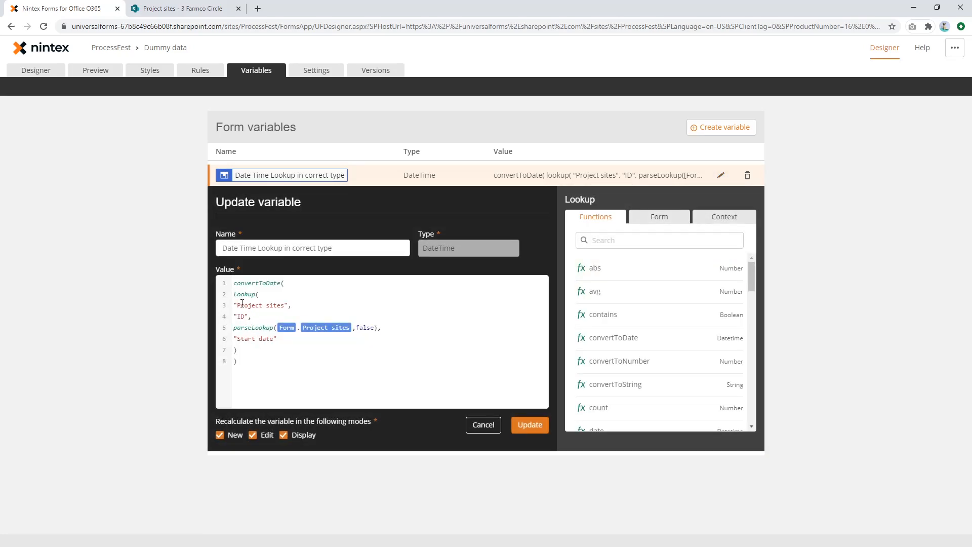
{"action": "left_click_drag", "start_coordinate": [235, 295], "coordinate": [254, 315]}
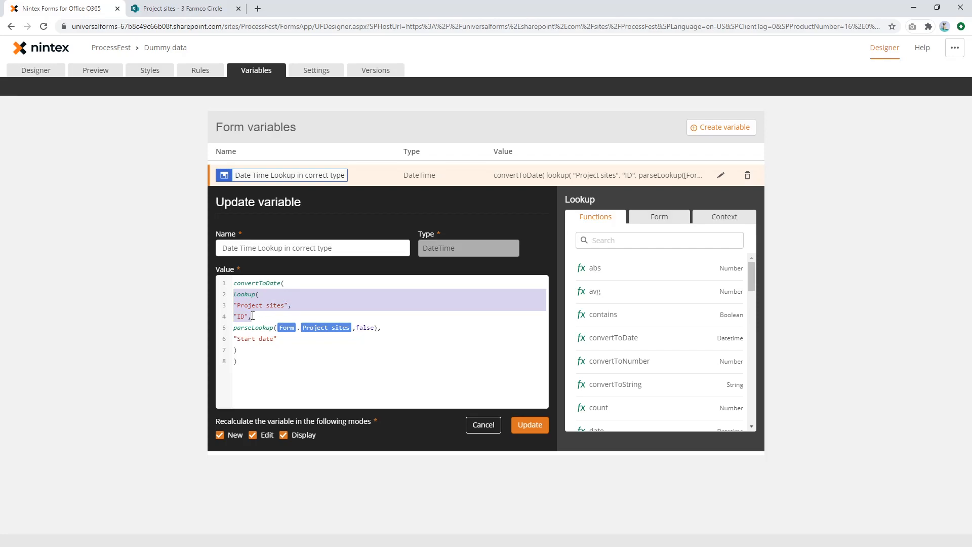
{"action": "left_click_drag", "start_coordinate": [258, 321], "coordinate": [385, 326]}
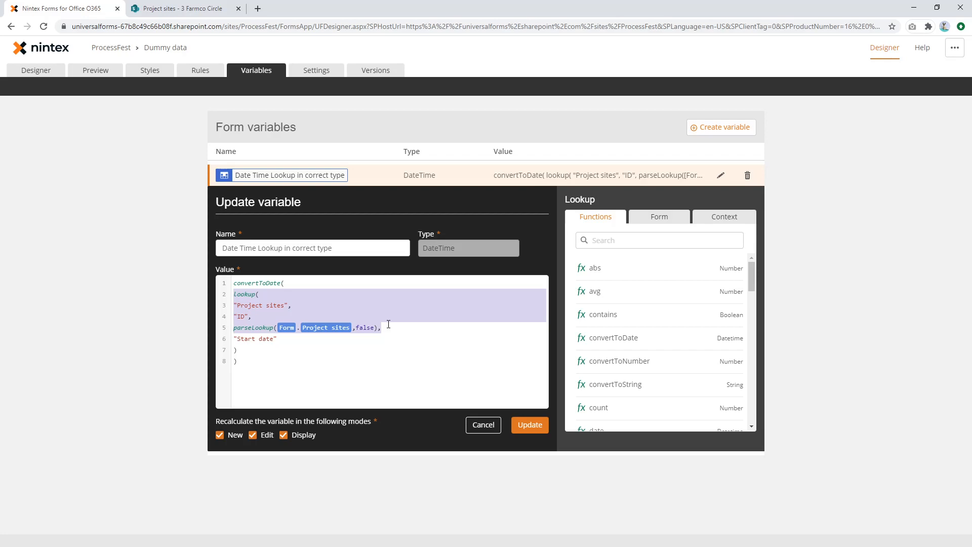
{"action": "left_click_drag", "start_coordinate": [388, 324], "coordinate": [377, 360]}
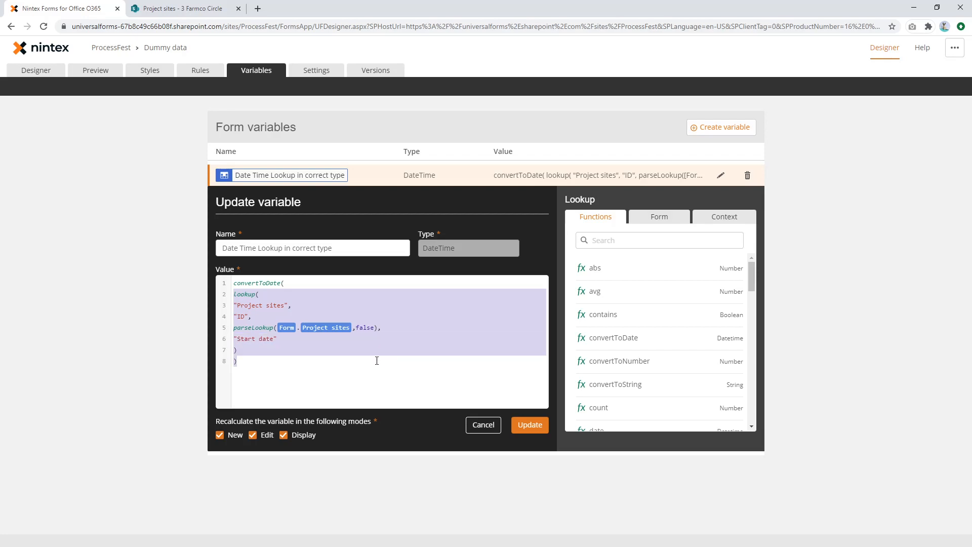
{"action": "left_click", "coordinate": [528, 423]}
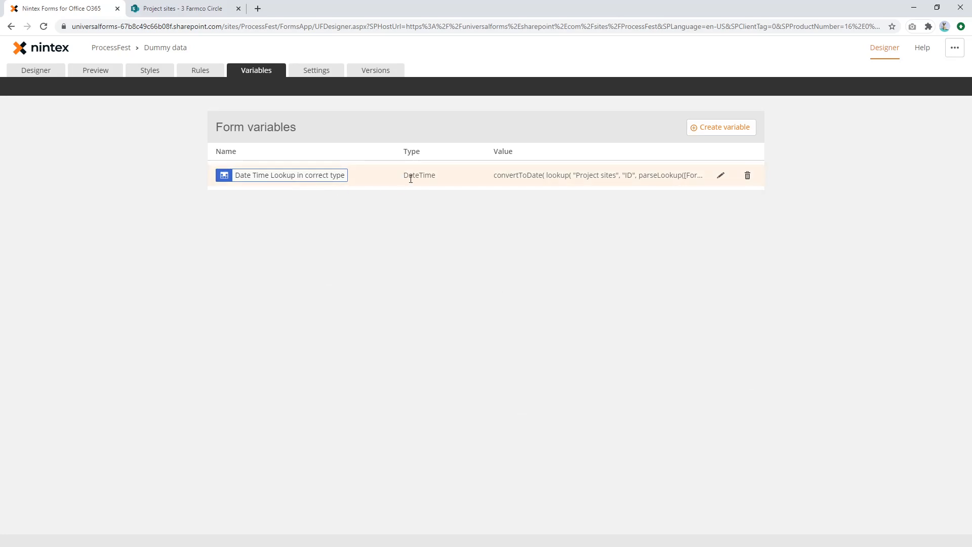
{"action": "left_click", "coordinate": [199, 70]}
{"action": "left_click", "coordinate": [504, 202]}
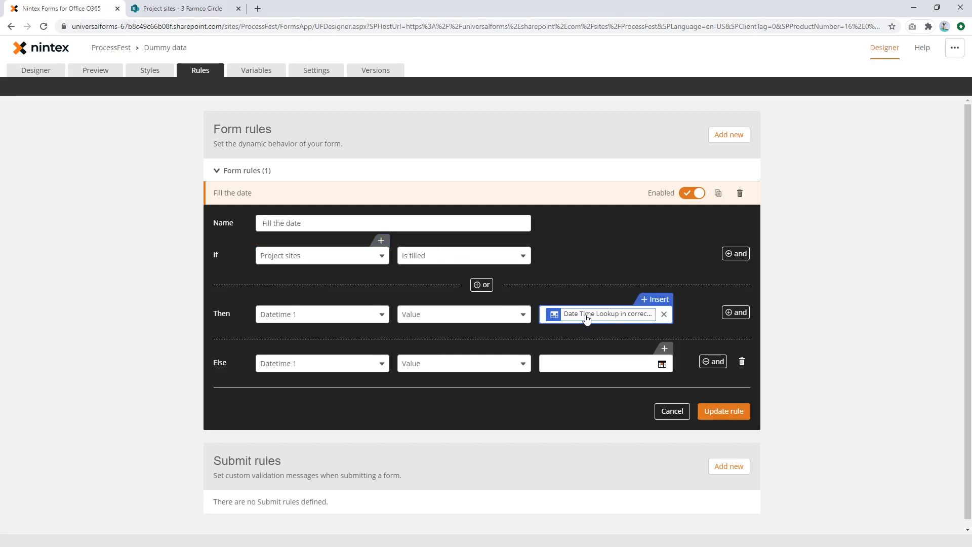
- Save the Fill the date rule and remove the ParseLookup True/False lines from the test label
{"action": "left_click", "coordinate": [721, 411]}
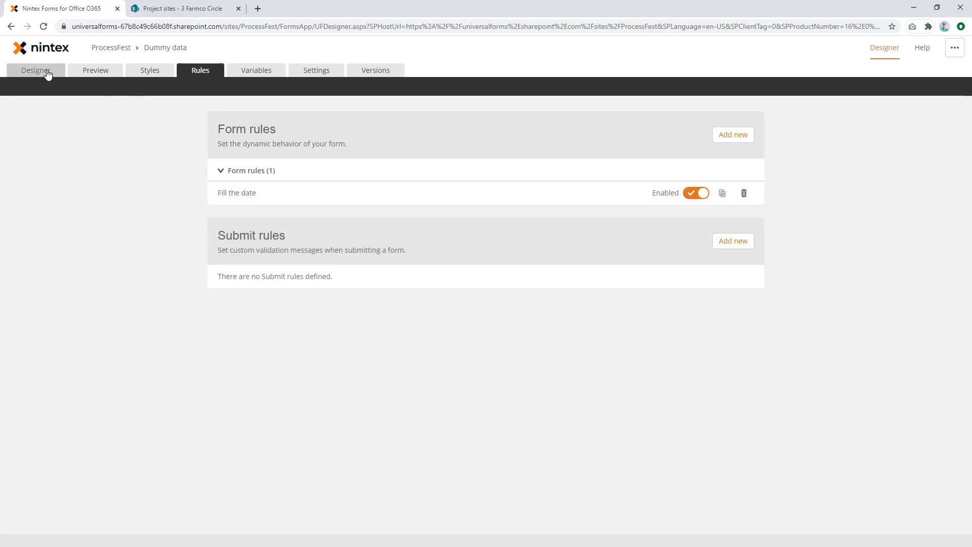
{"action": "left_click", "coordinate": [47, 75]}
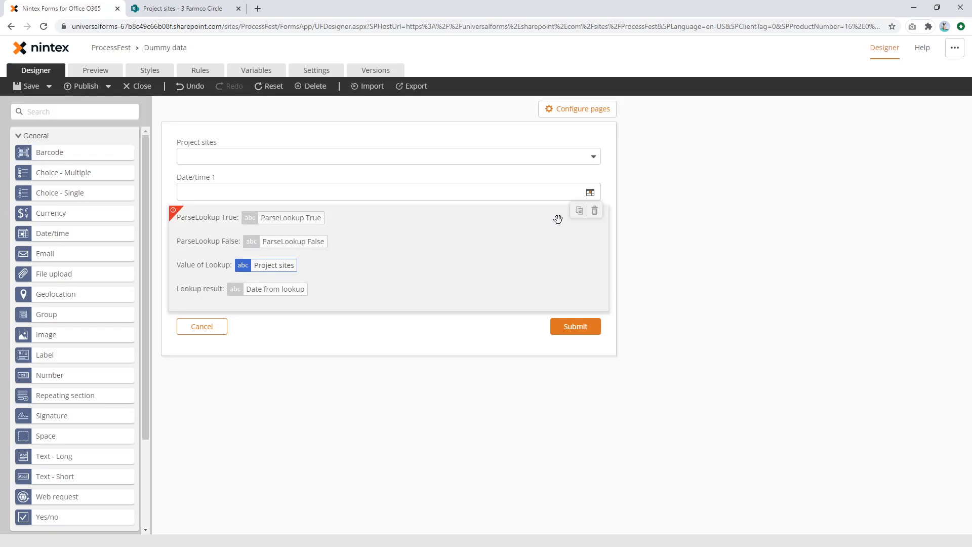
{"action": "left_click", "coordinate": [499, 233]}
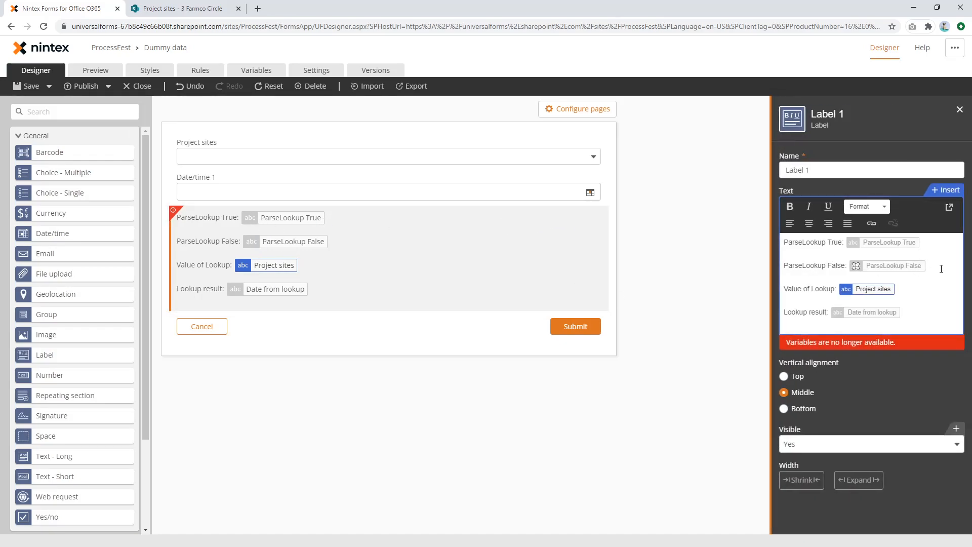
{"action": "left_click_drag", "start_coordinate": [942, 268], "coordinate": [784, 238]}
{"action": "key", "text": "BackSpace"}
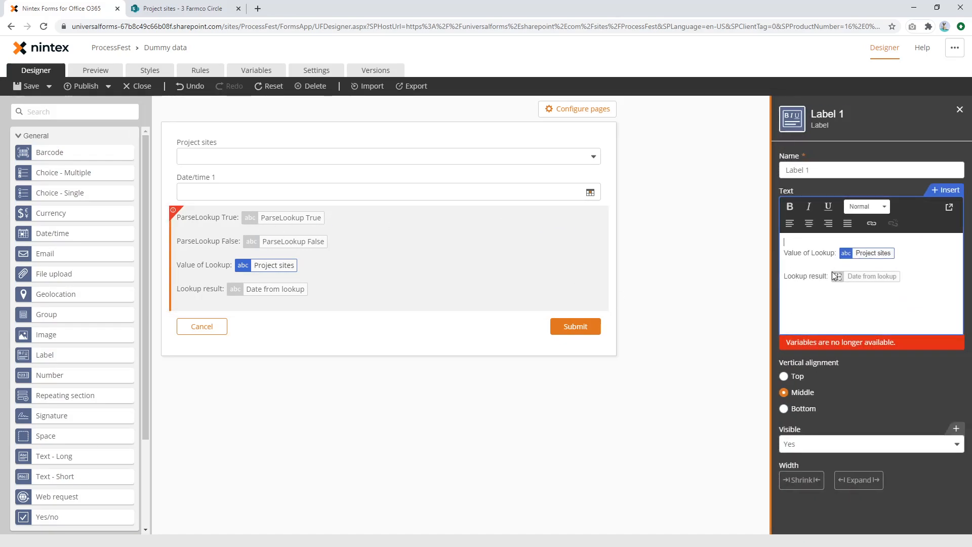
- Delete the Lookup result line so the label keeps only 'Value of Lookup:', then preview
{"action": "left_click_drag", "start_coordinate": [909, 278], "coordinate": [723, 248]}
{"action": "key", "text": "BackSpace"}
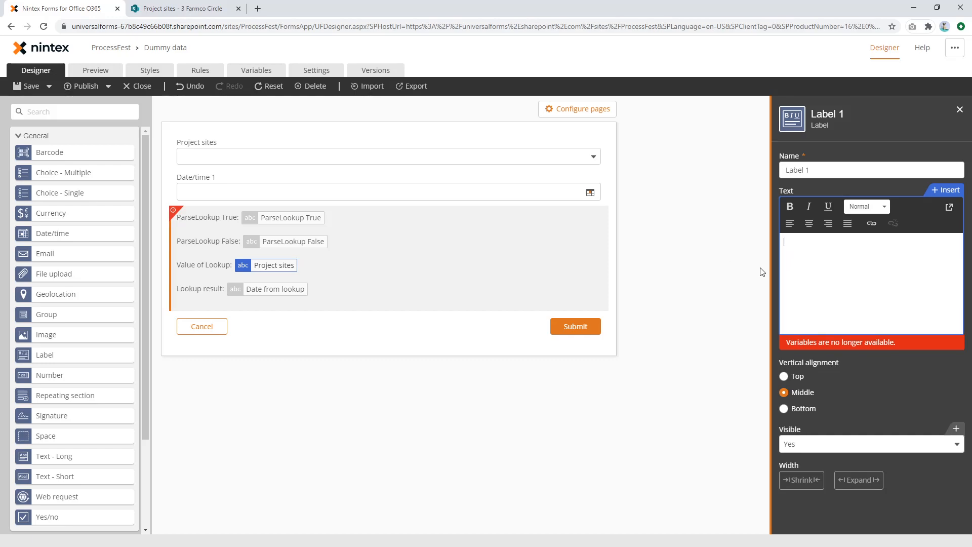
{"action": "key", "text": "ctrl+z"}
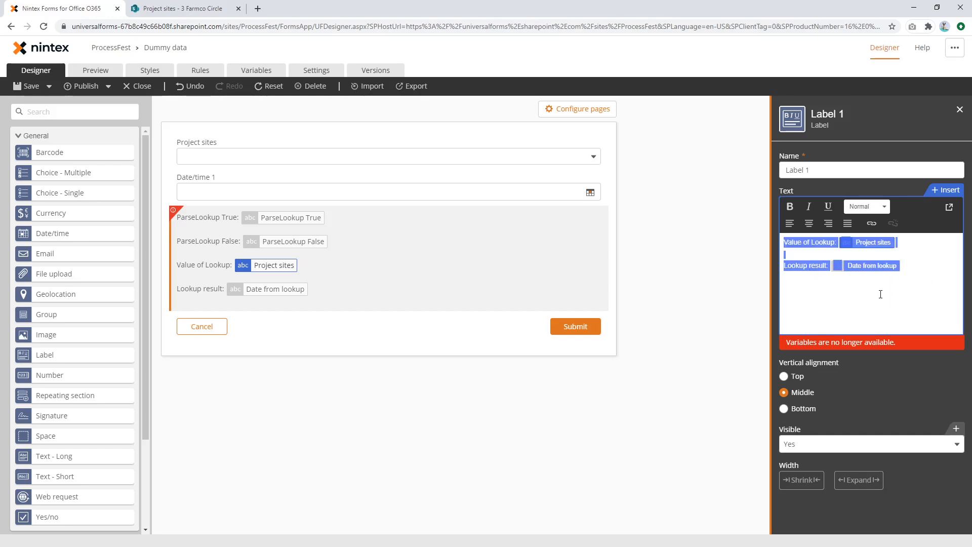
{"action": "left_click_drag", "start_coordinate": [901, 266], "coordinate": [779, 263]}
{"action": "key", "text": "BackSpace"}
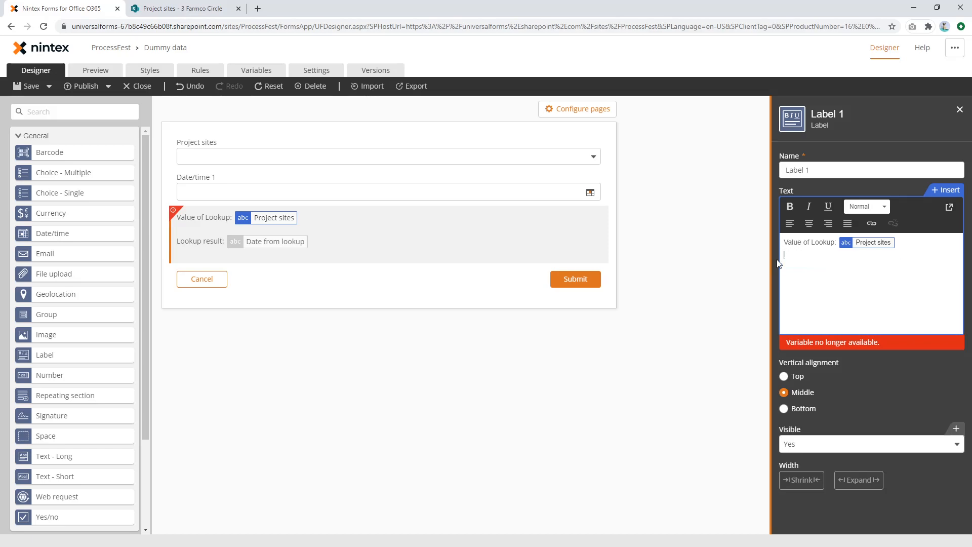
{"action": "left_click", "coordinate": [328, 343]}
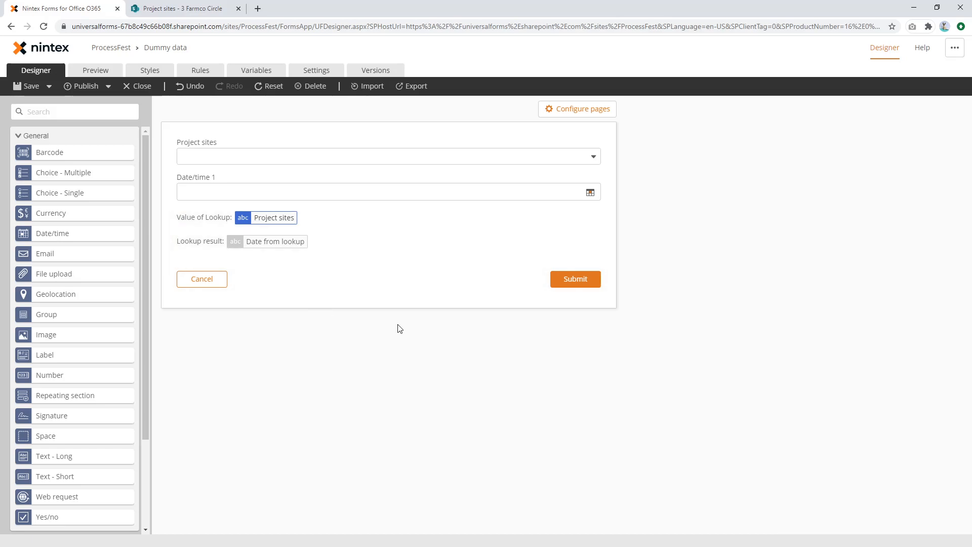
{"action": "left_click", "coordinate": [97, 71]}
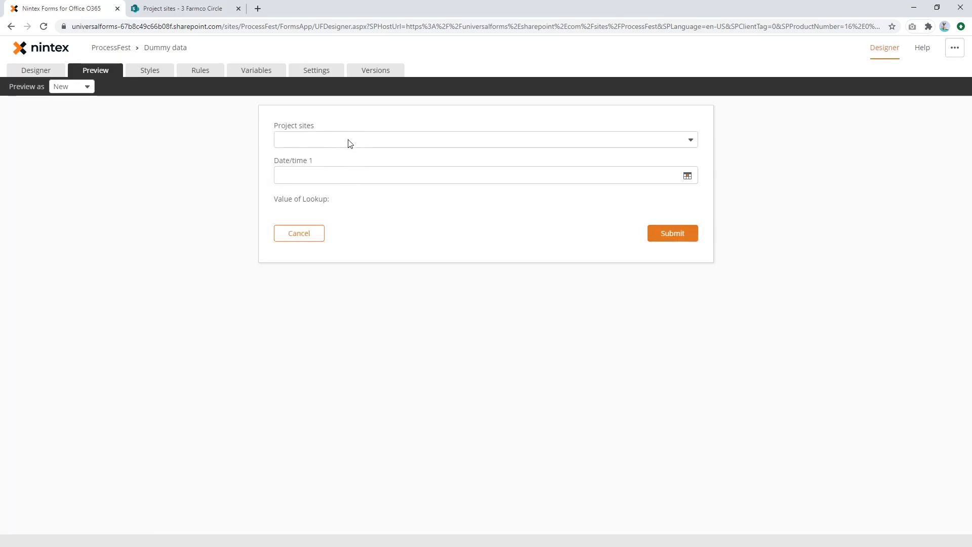
{"action": "left_click", "coordinate": [350, 142]}
{"action": "left_click", "coordinate": [336, 172]}
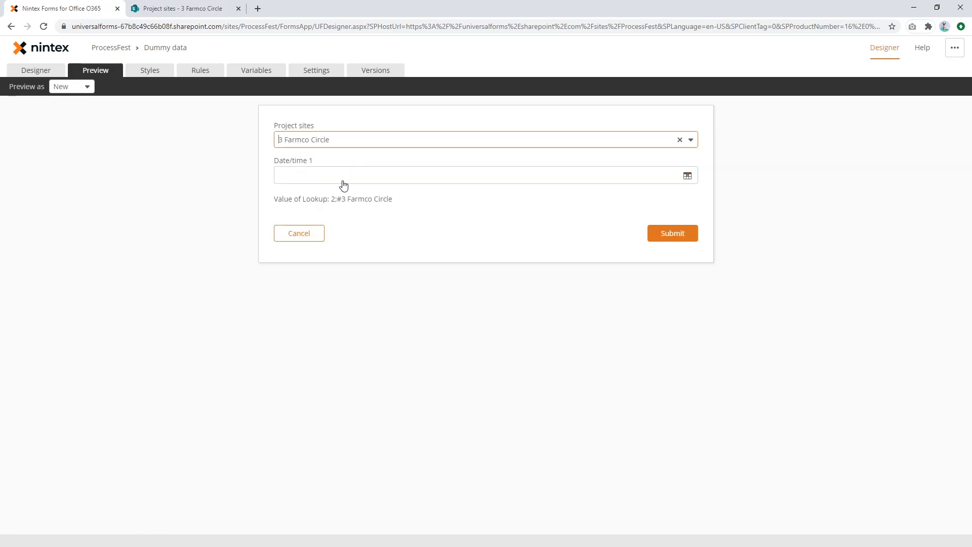
{"action": "left_click", "coordinate": [343, 184]}
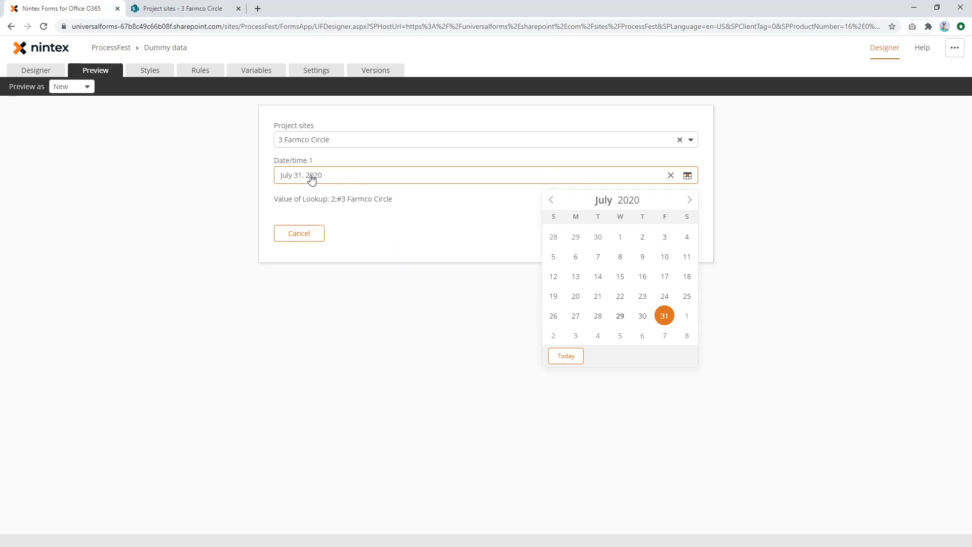
- Set Date/time 1 to read-only and delete the Value of Lookup label
{"action": "left_click", "coordinate": [36, 70]}
{"action": "left_click", "coordinate": [282, 182]}
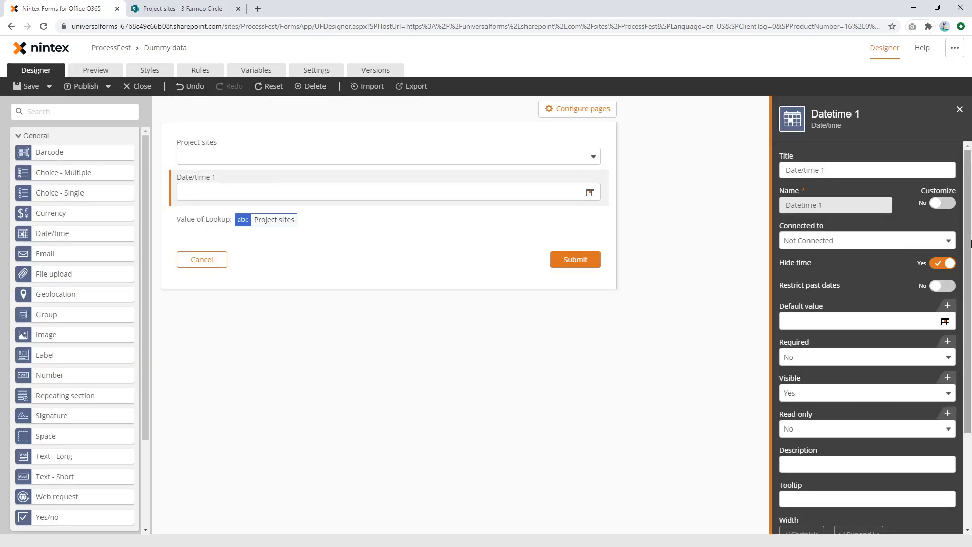
{"action": "left_click", "coordinate": [820, 429]}
{"action": "left_click", "coordinate": [818, 446]}
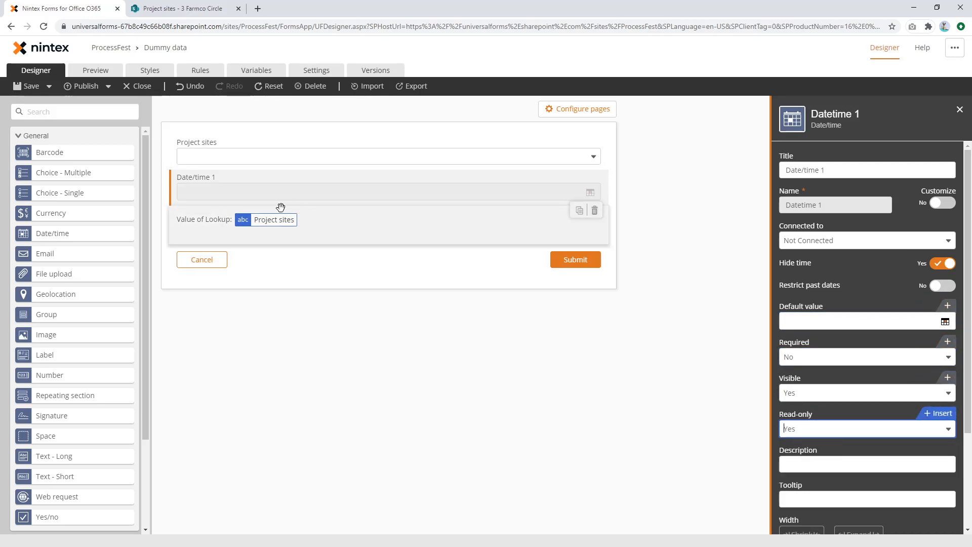
{"action": "left_click", "coordinate": [594, 214]}
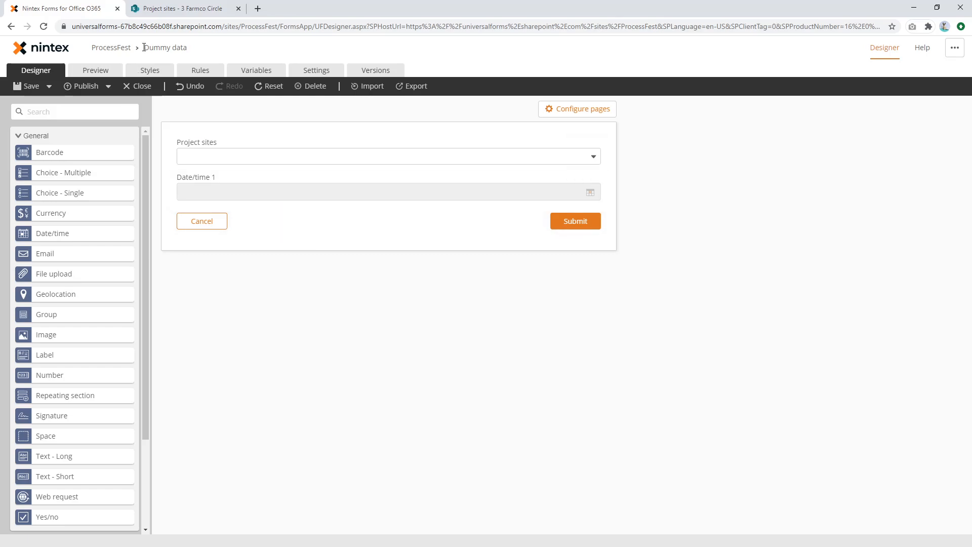
{"action": "left_click", "coordinate": [104, 74]}
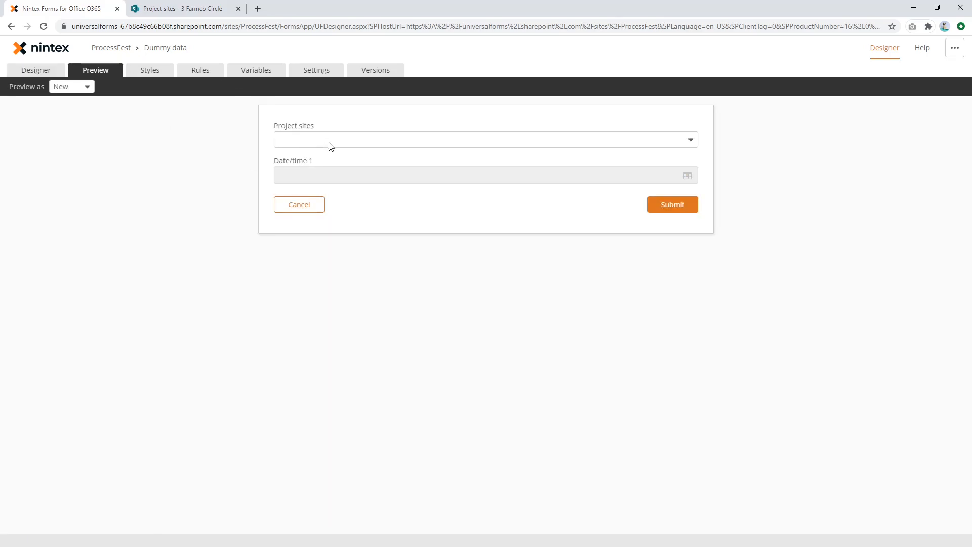
{"action": "left_click", "coordinate": [329, 144]}
{"action": "left_click", "coordinate": [323, 158]}
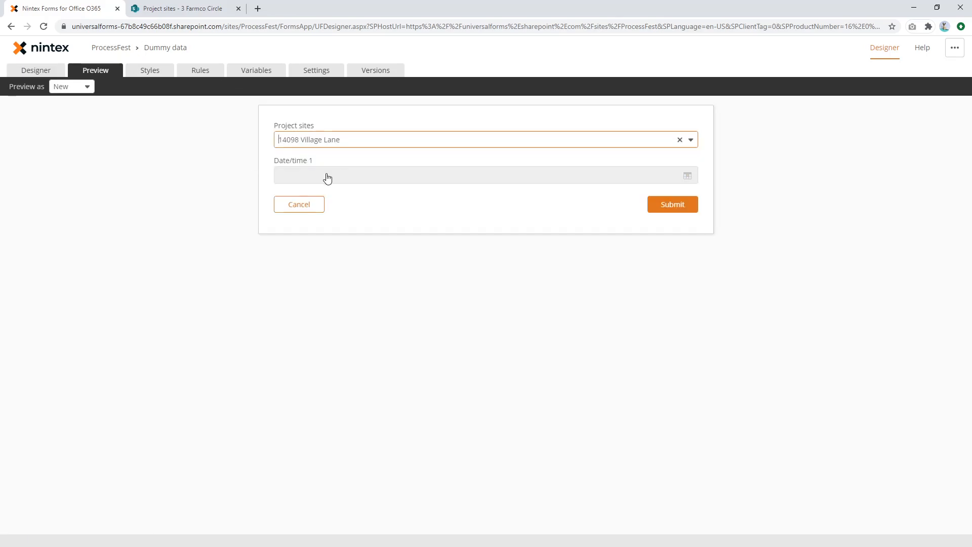
{"action": "left_click", "coordinate": [191, 6]}
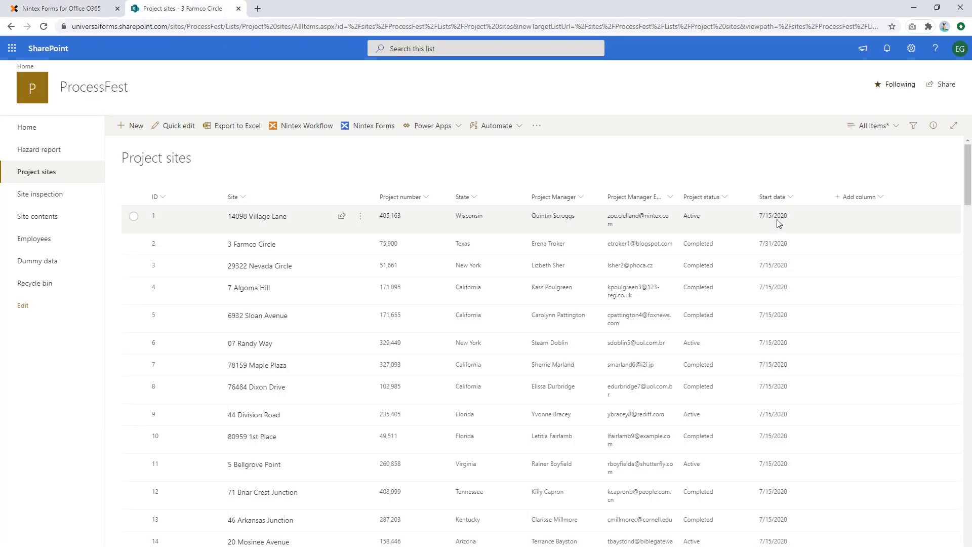
{"action": "left_click", "coordinate": [76, 9]}
{"action": "left_click", "coordinate": [376, 141]}
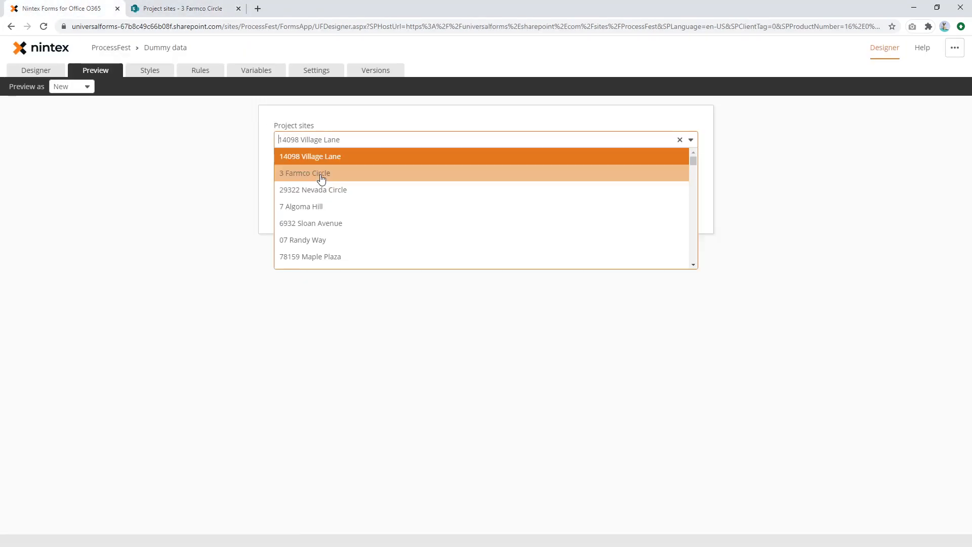
{"action": "left_click", "coordinate": [320, 184]}
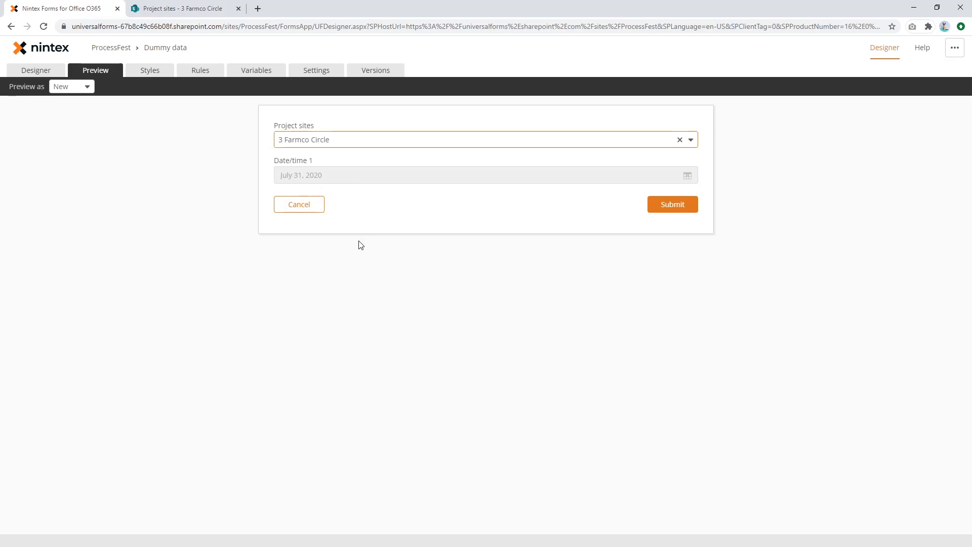